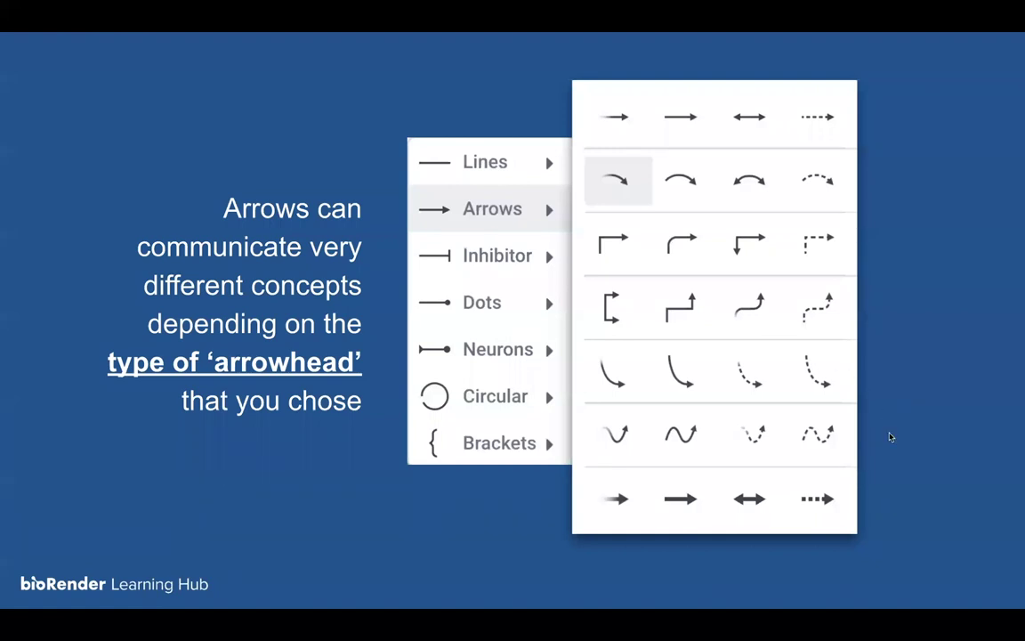
Leave the slideshow after advancing to the figure makeover slide and open slide 30 with the CAR T cell figure
key(Right)
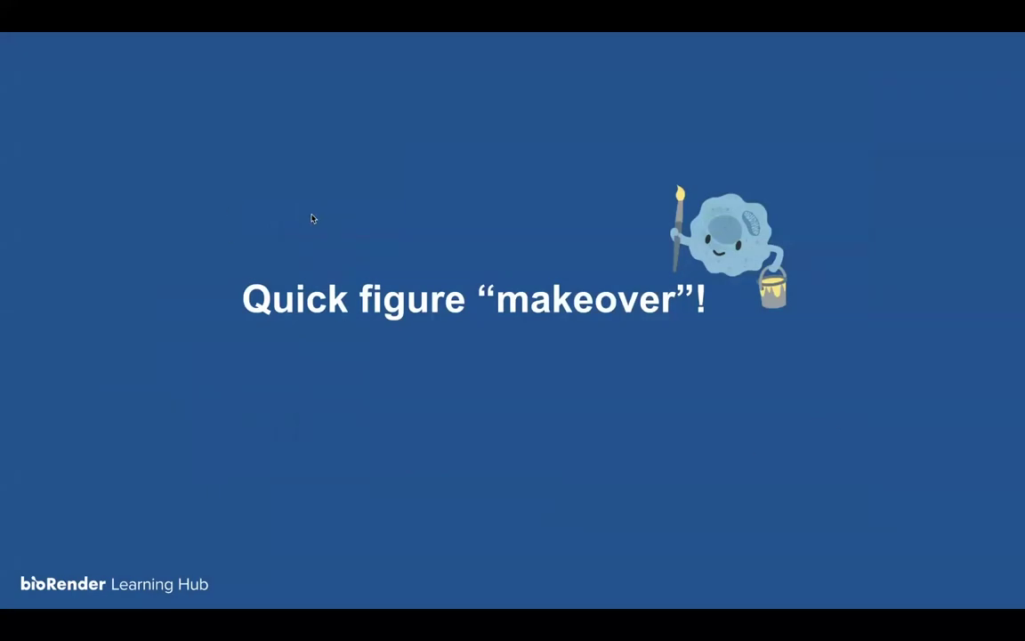
key(Escape)
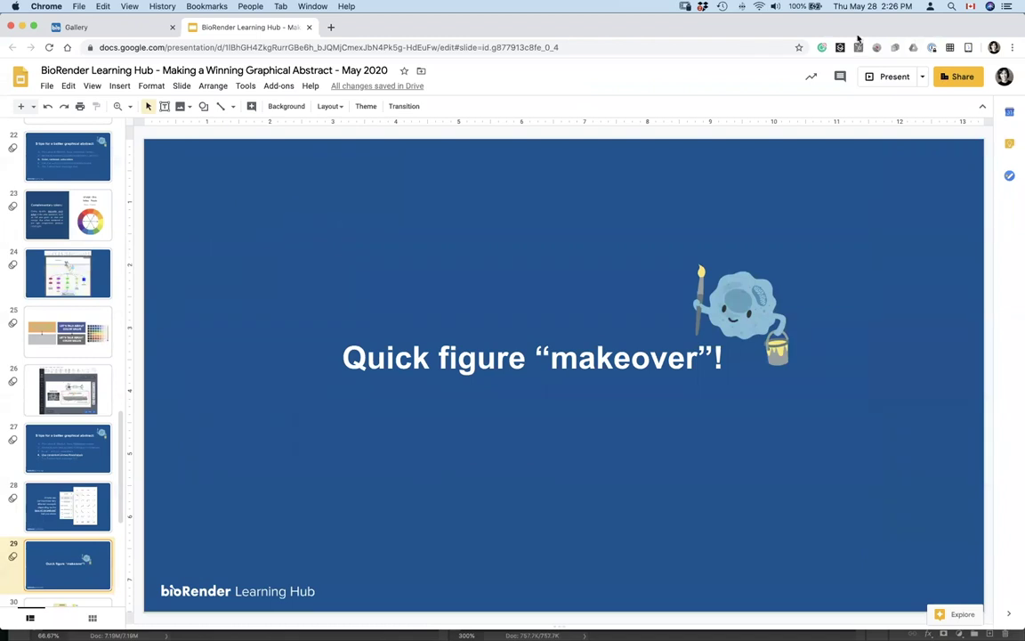
mouse_move(516, 632)
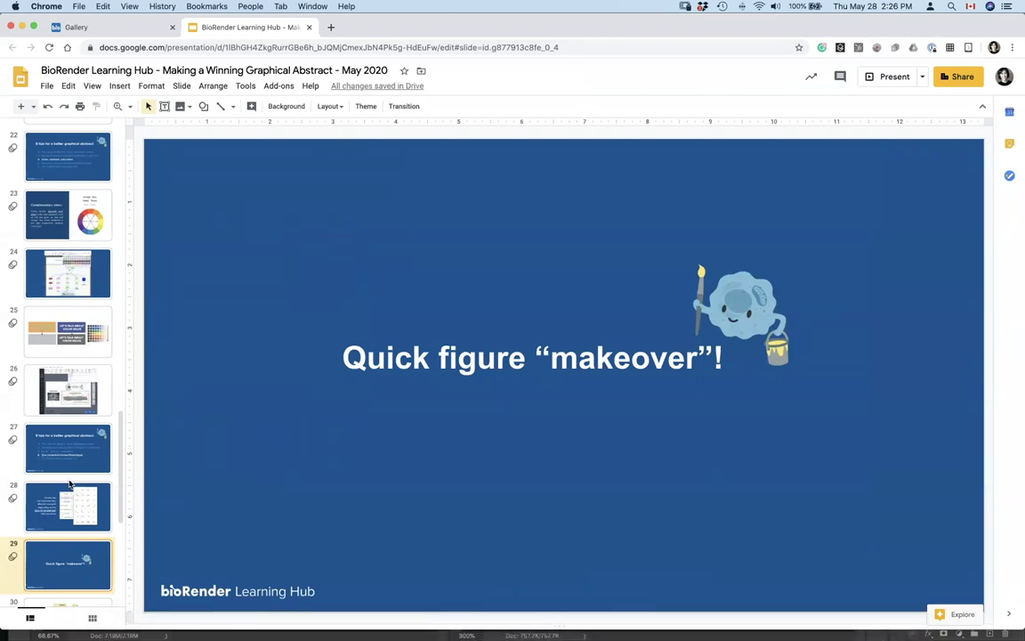
scroll(69, 484, down, 2)
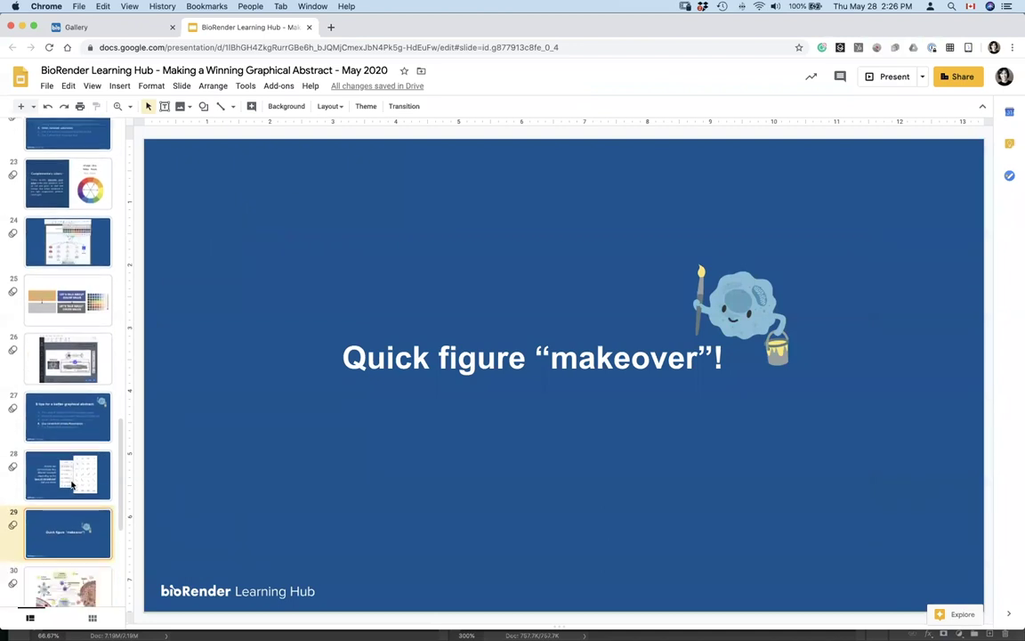
scroll(71, 484, down, 1)
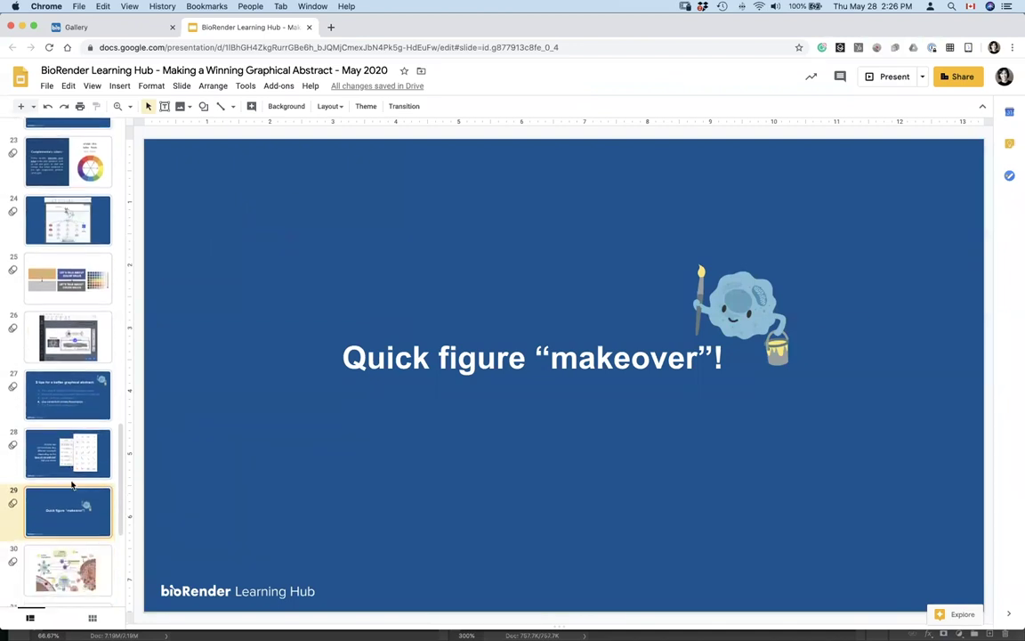
click(69, 579)
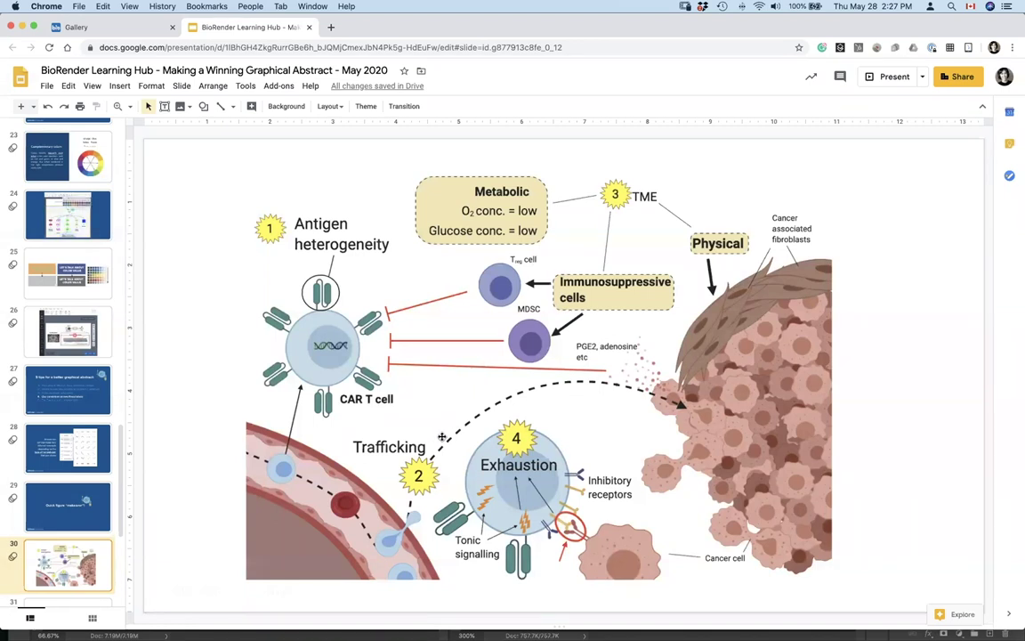
Switch to Photoshop, where the figure and the lined paper are open, and activate the Brush tool
mouse_move(2, 3)
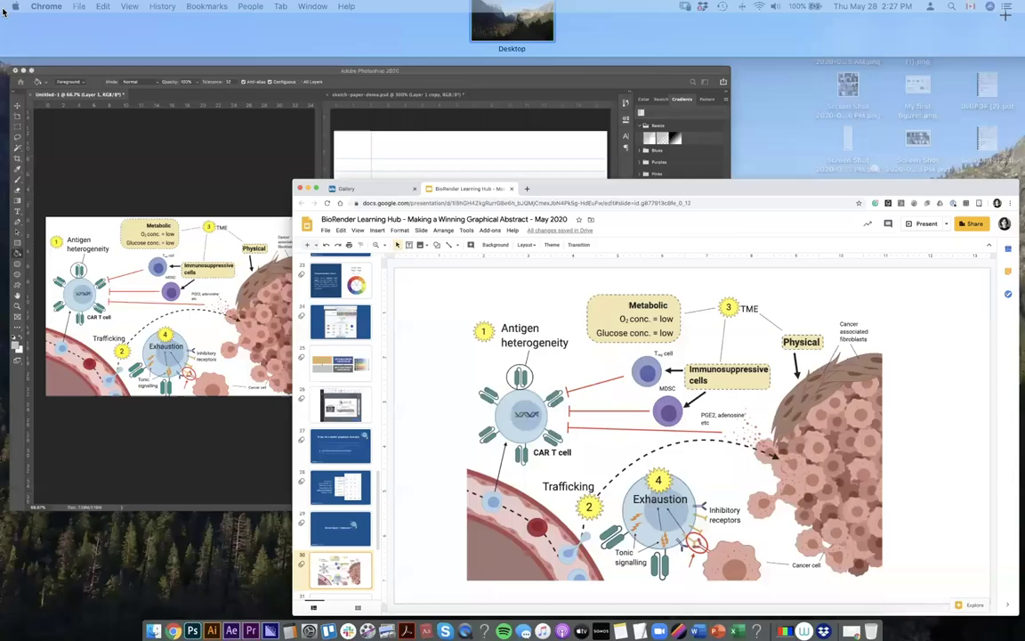
click(216, 227)
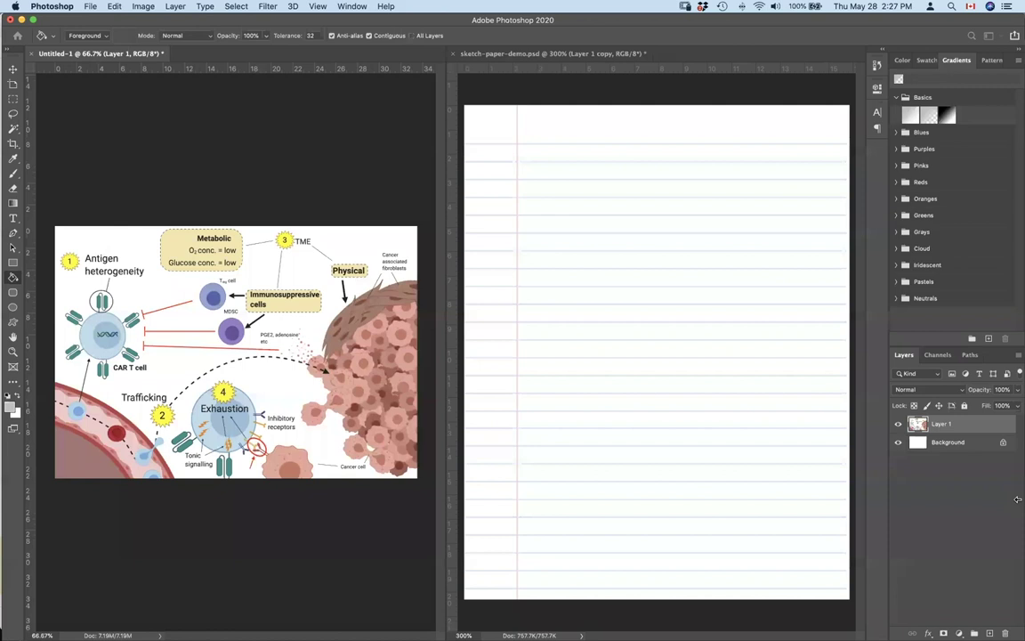
mouse_move(1004, 633)
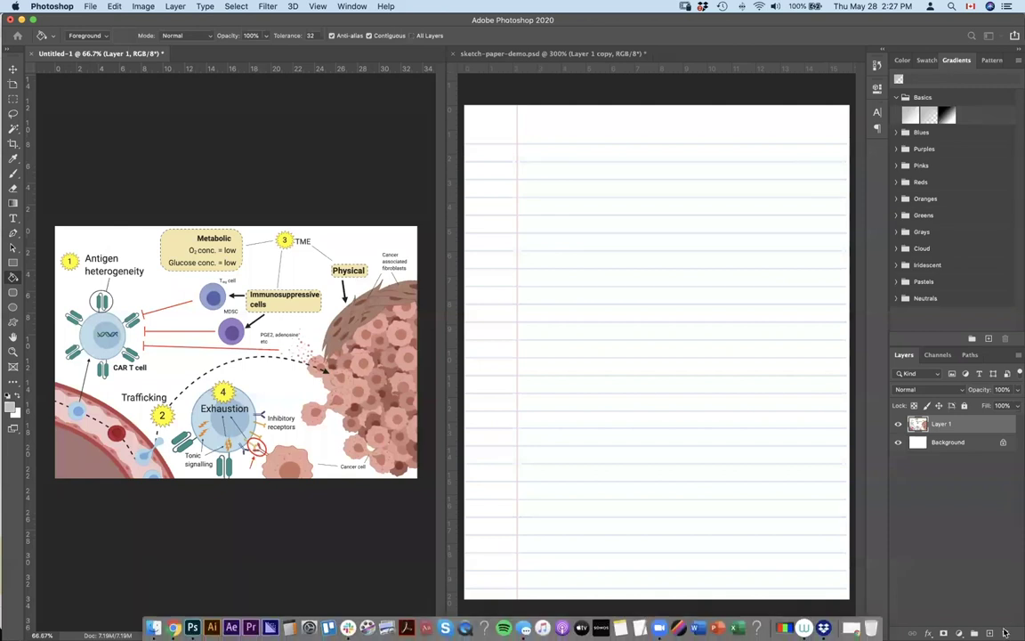
key(b)
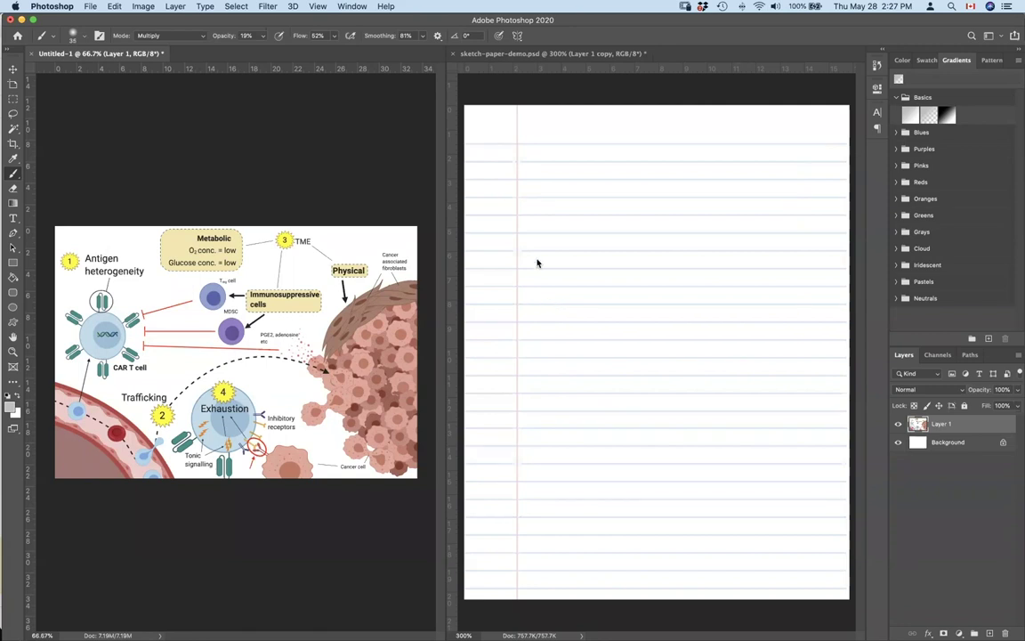
Add a new layer above the locked paper layer in sketch-paper-demo.psd
click(495, 222)
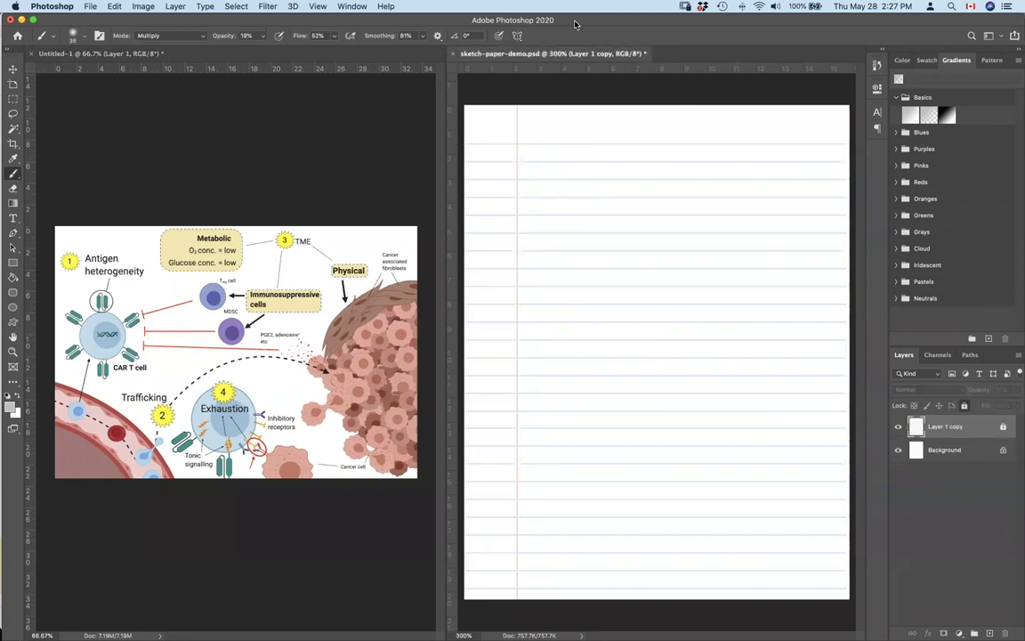
click(520, 339)
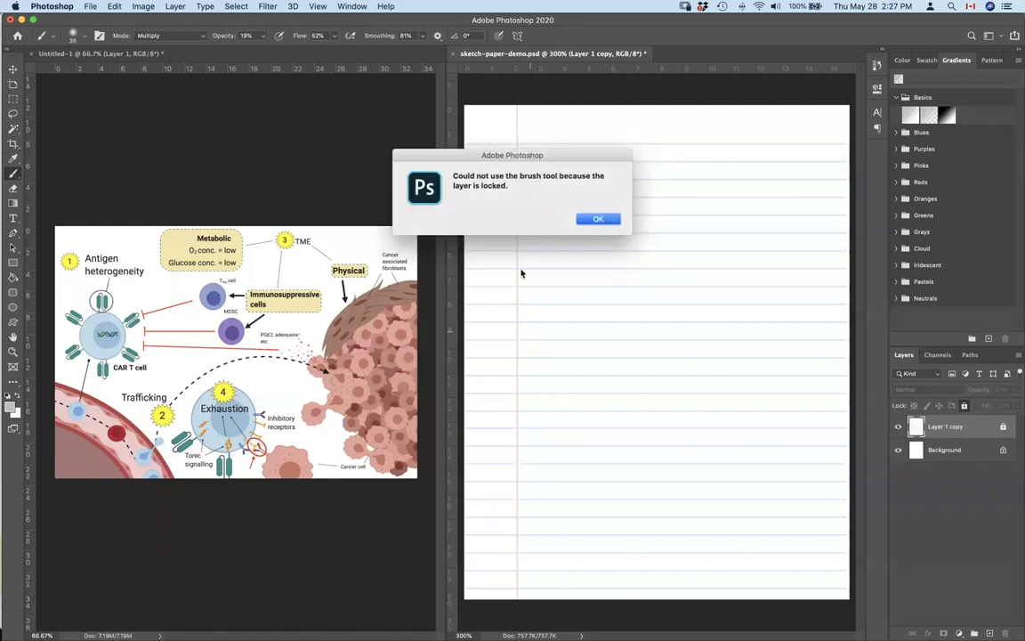
click(595, 217)
key(super+shift+alt+n)
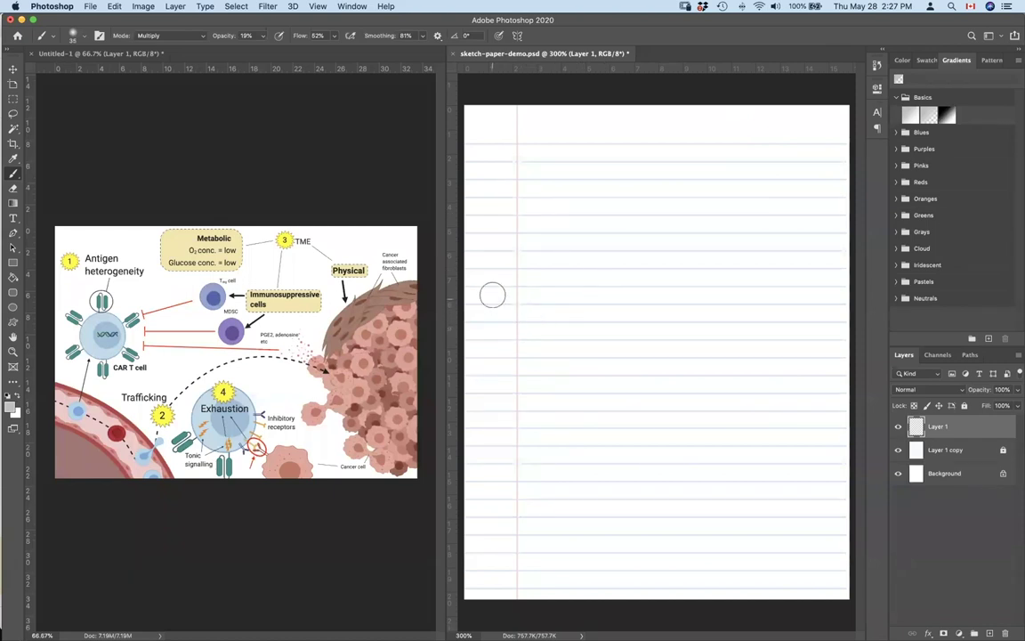
Shrink the brush to size 6 and make the foreground color black
key(bracketleft)
key(bracketleft)
key(bracketleft)
key(bracketleft)
key(bracketleft)
key(bracketleft)
key(bracketleft)
key(x)
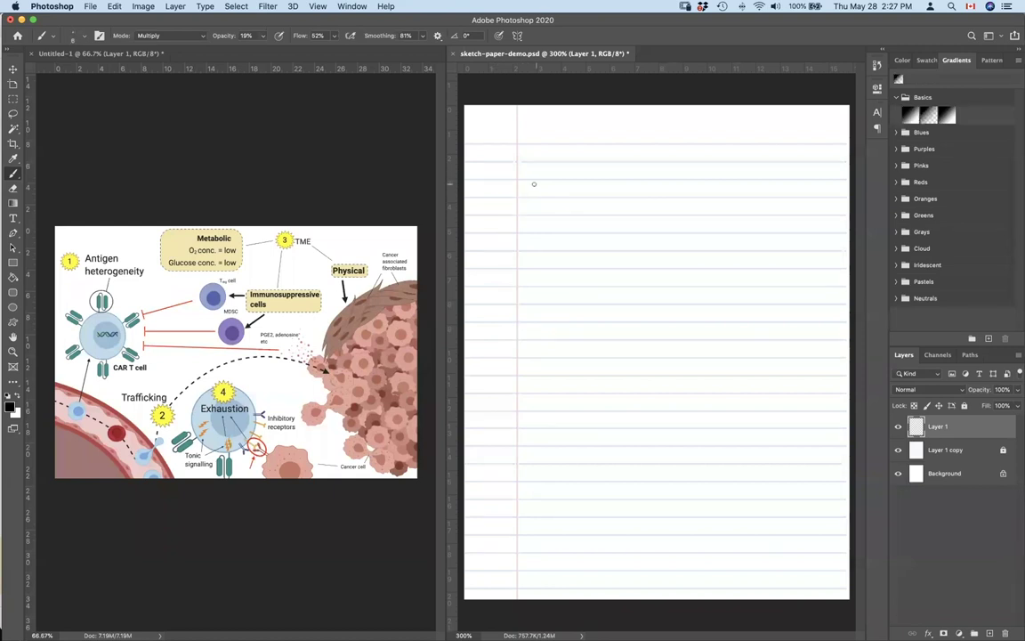
Test the brush with two strokes on the paper and raise its opacity to 97% and flow to 100%
drag(512, 412, 528, 274)
drag(524, 183, 731, 172)
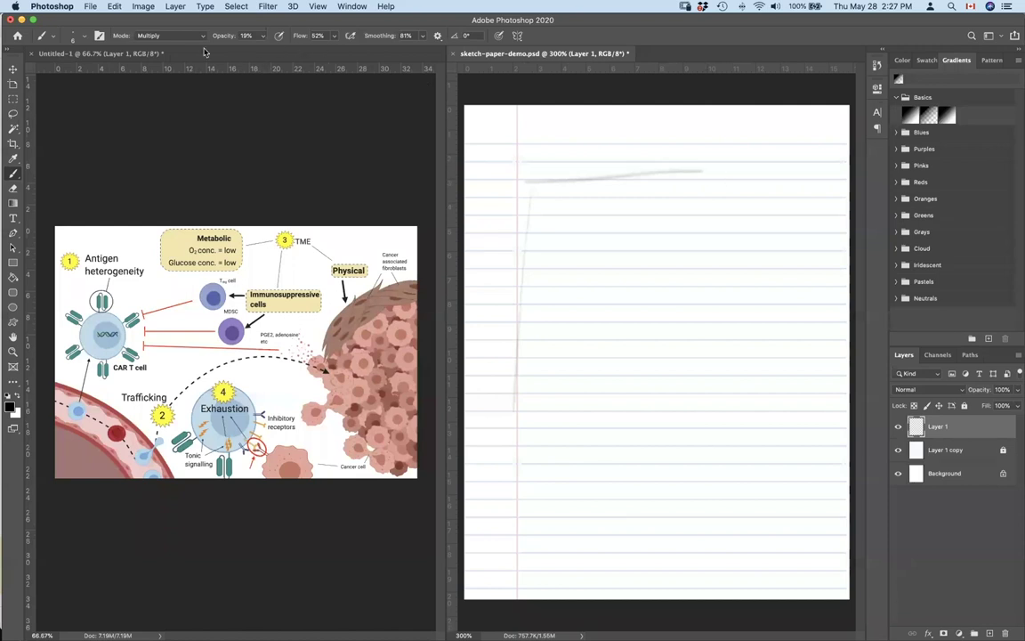
drag(590, 19, 589, 70)
drag(227, 85, 495, 82)
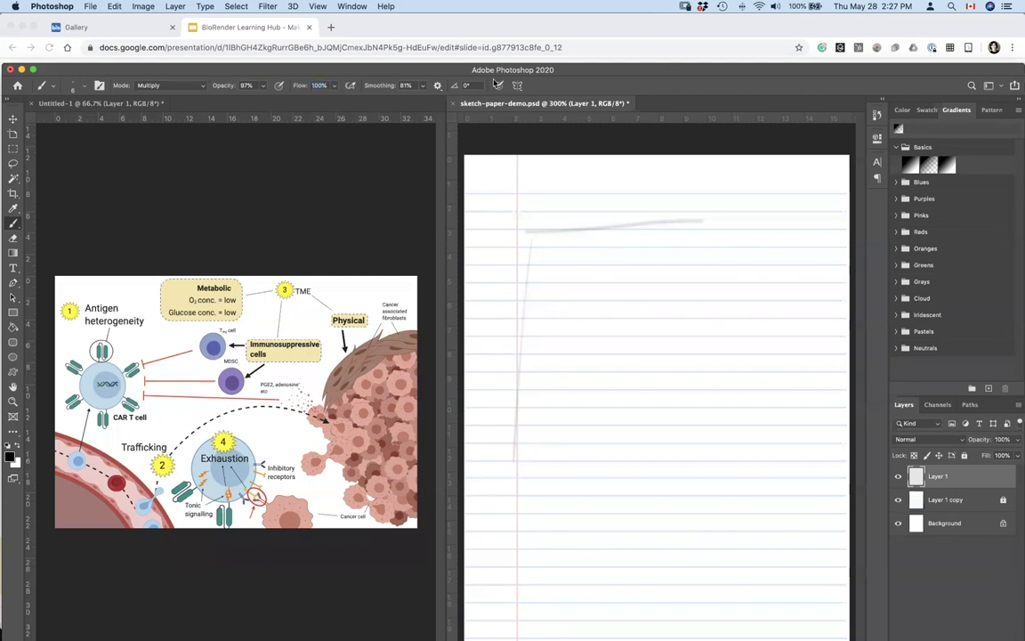
drag(581, 71, 580, 21)
Sketch a rough rectangular frame on the upper half of the lined paper
drag(542, 190, 684, 189)
drag(534, 198, 547, 341)
mouse_move(610, 186)
mouse_down()
mouse_move(808, 201)
mouse_move(802, 194)
mouse_move(808, 431)
mouse_move(825, 463)
mouse_up()
drag(812, 408, 499, 418)
drag(523, 321, 527, 302)
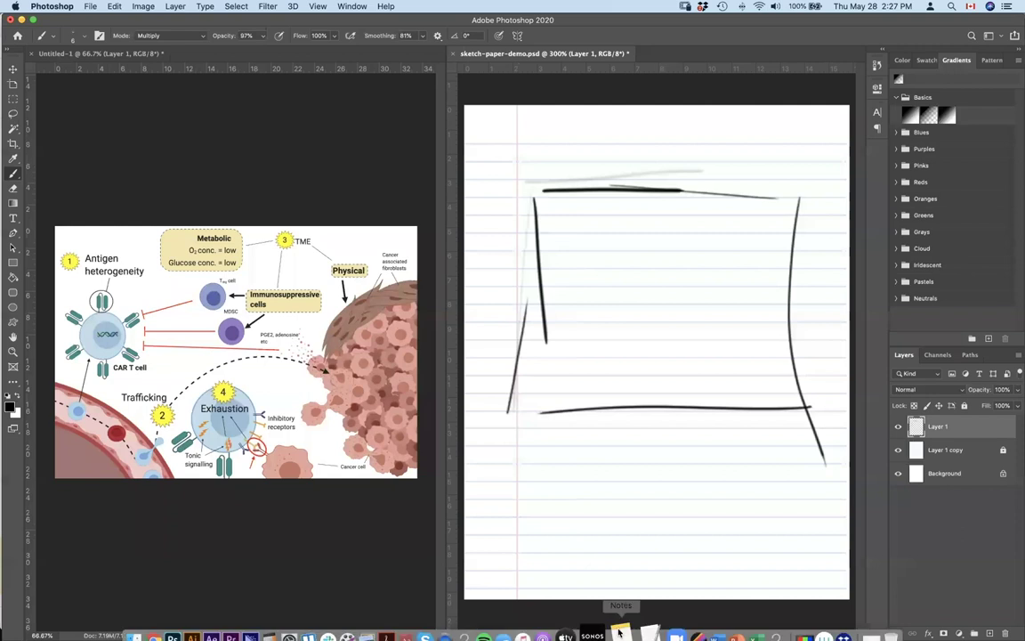
Clear all strokes from the sketch layer and deselect
key(super+a)
key(Delete)
key(super+d)
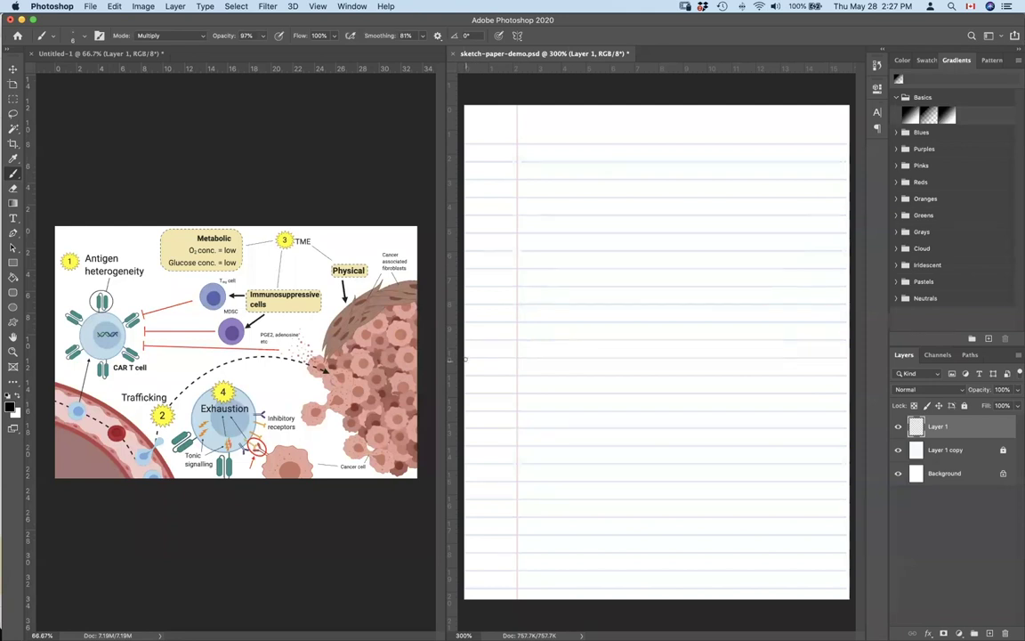
Draw a horizontal dividing line across the middle of the lined paper
drag(495, 354, 862, 353)
mouse_move(752, 354)
mouse_down()
mouse_move(460, 363)
mouse_move(697, 352)
mouse_up()
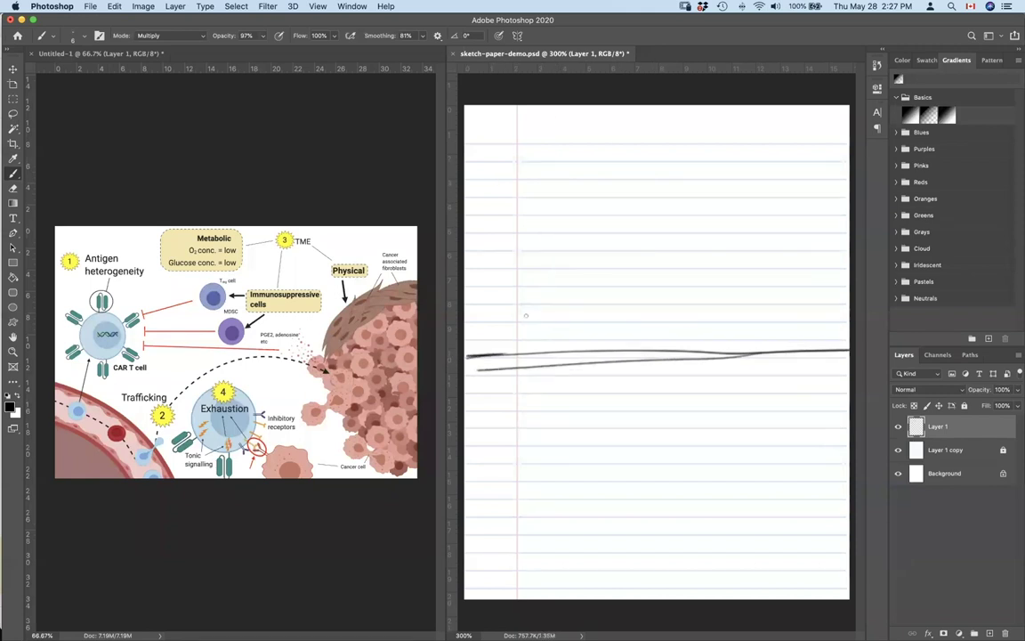
key(space)
Activate the Untitled-1 figure document and set the foreground color to bright red
click(319, 67)
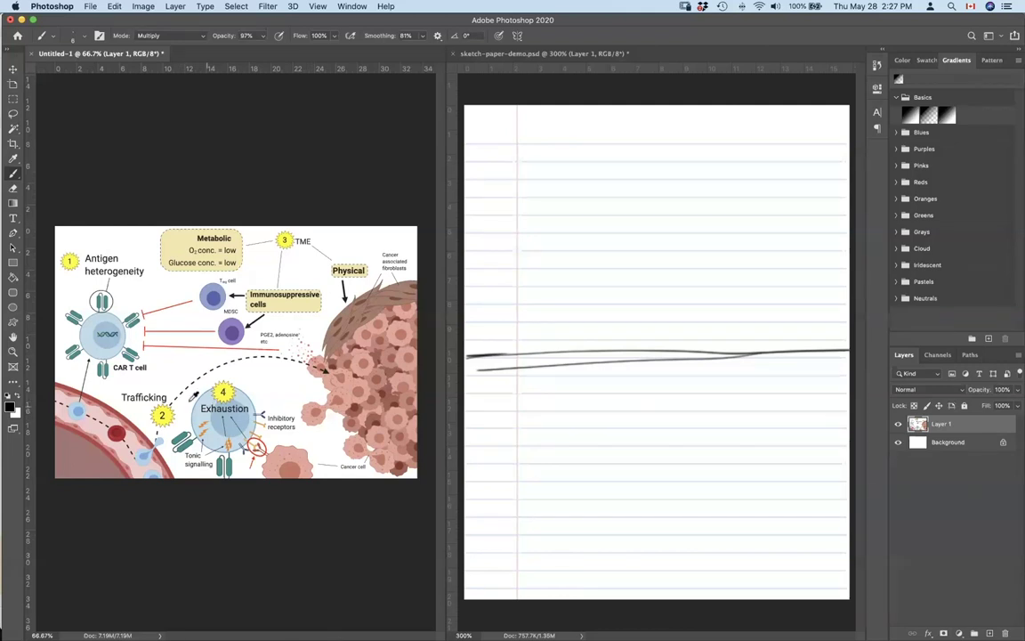
click(10, 406)
click(644, 190)
drag(644, 190, 670, 172)
click(783, 167)
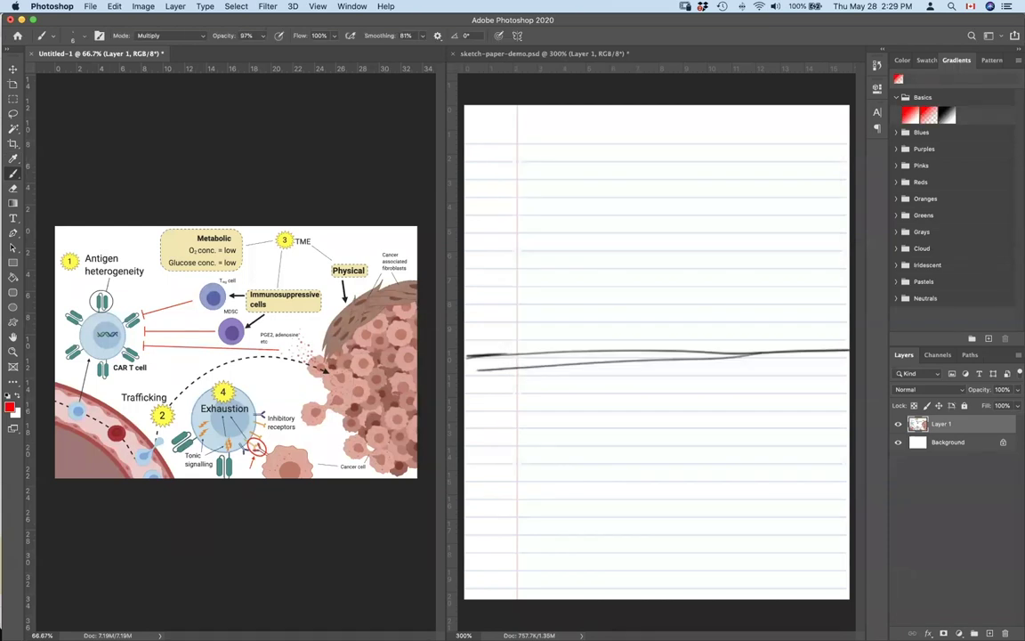
Enlarge the brush to size 40 and trace the winding reading path over the figure through its numbered points in red
key(bracketright)
key(bracketright)
key(bracketright)
key(bracketright)
key(bracketright)
key(bracketright)
key(bracketright)
mouse_move(57, 402)
mouse_down()
mouse_move(106, 346)
mouse_move(89, 367)
mouse_move(96, 292)
mouse_move(148, 361)
mouse_move(157, 421)
mouse_move(198, 367)
mouse_move(258, 242)
mouse_move(287, 228)
mouse_move(297, 233)
mouse_move(287, 237)
mouse_move(293, 282)
mouse_move(231, 356)
mouse_move(229, 442)
mouse_up()
mouse_move(183, 383)
mouse_down()
mouse_move(233, 357)
mouse_move(307, 358)
mouse_move(336, 379)
mouse_move(359, 432)
mouse_move(307, 450)
mouse_move(258, 449)
mouse_move(229, 436)
mouse_up()
mouse_move(54, 398)
mouse_down()
mouse_move(156, 467)
mouse_move(145, 354)
mouse_up()
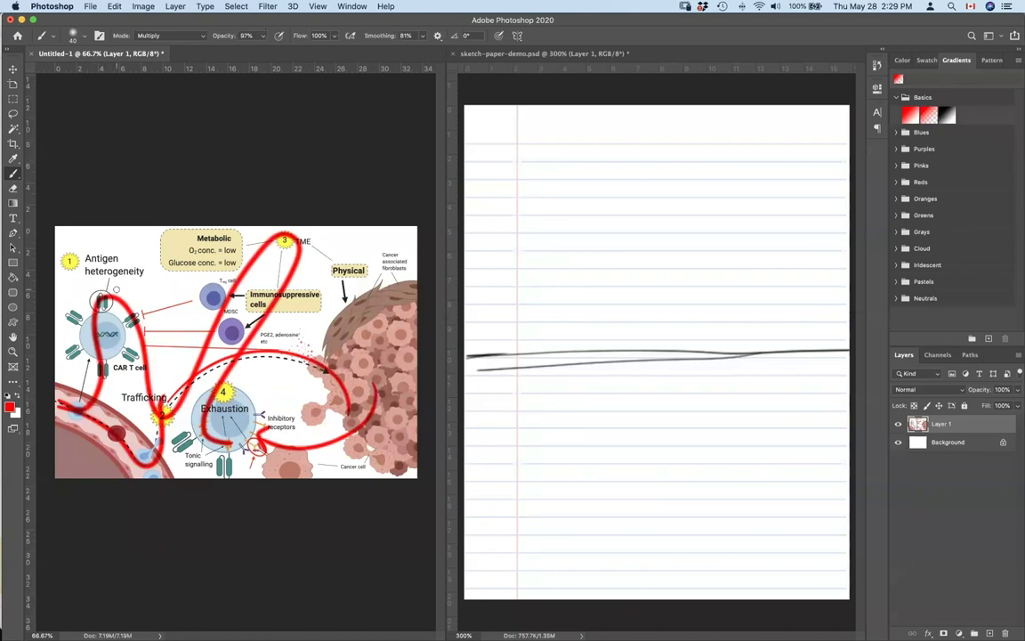
mouse_move(80, 358)
mouse_down()
mouse_move(64, 245)
mouse_move(121, 275)
mouse_move(124, 351)
mouse_move(171, 379)
mouse_move(271, 206)
mouse_move(149, 396)
mouse_move(190, 425)
mouse_move(223, 339)
mouse_move(365, 383)
mouse_move(284, 473)
mouse_move(244, 431)
mouse_up()
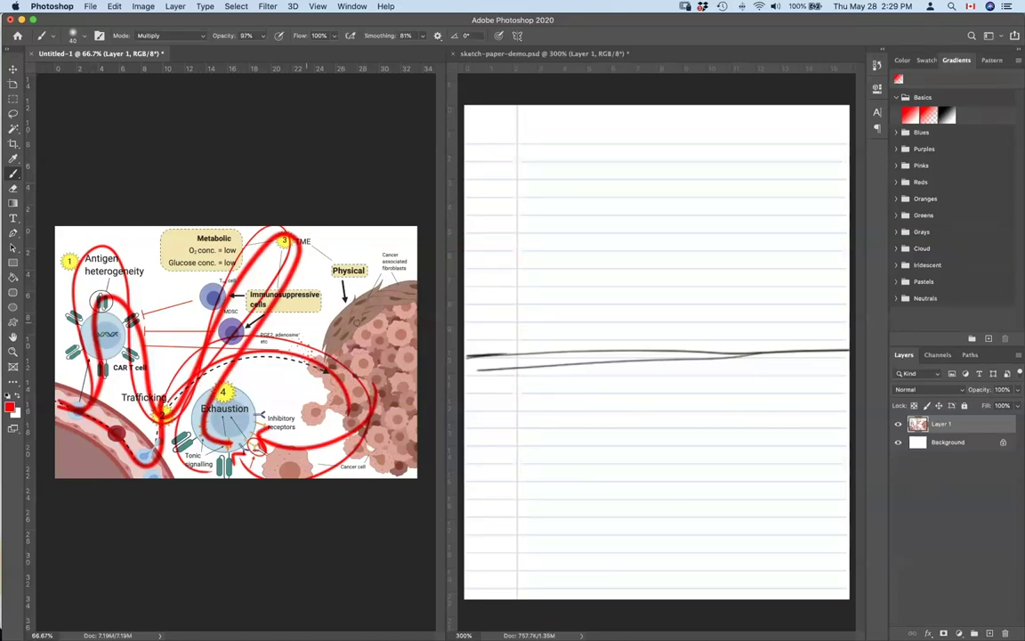
Sketch a curved blood vessel with small cells inside in the paper's upper-left corner, using a black size 6 brush
click(755, 412)
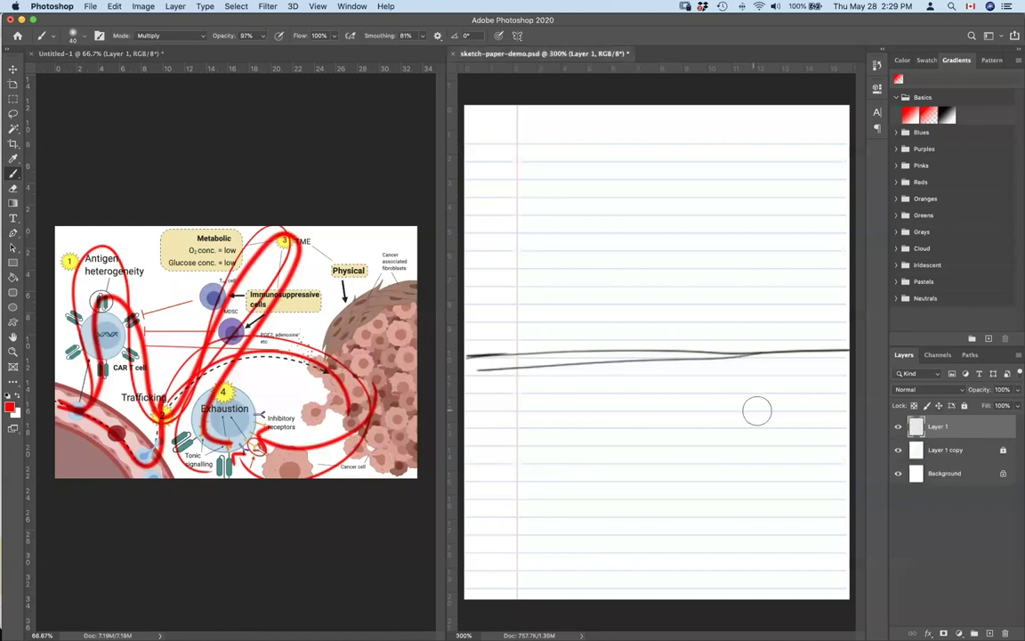
key(d)
key([)
key([)
key([)
key([)
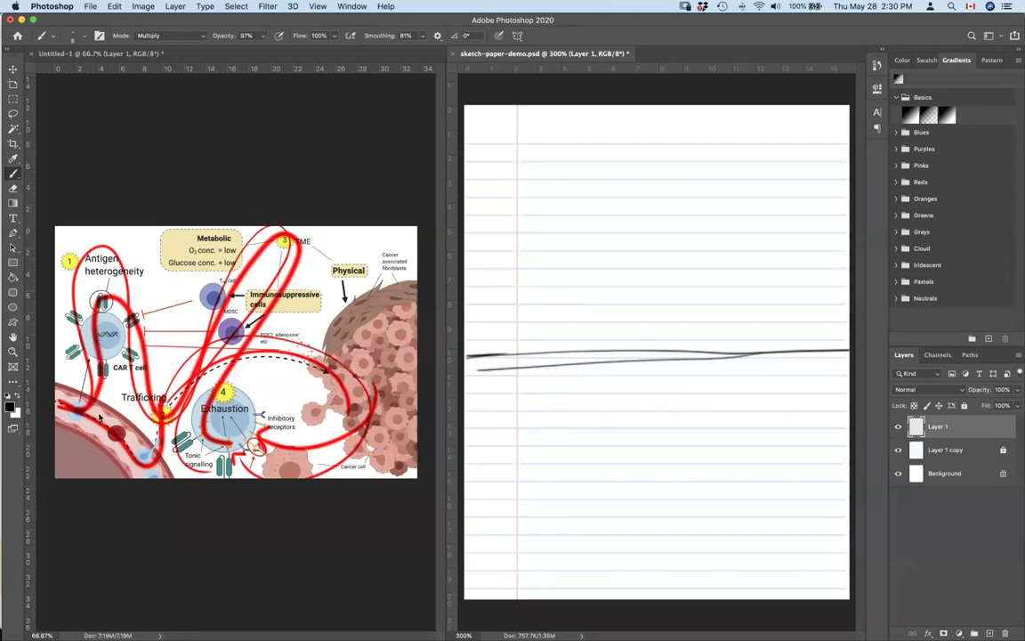
drag(463, 138, 505, 105)
drag(465, 184, 566, 104)
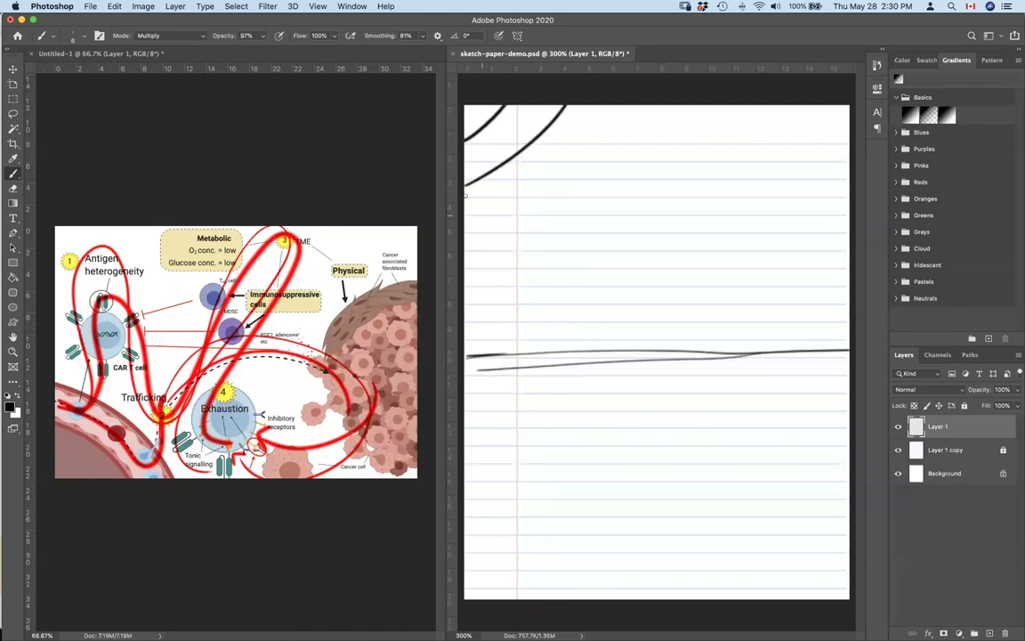
drag(465, 193, 575, 104)
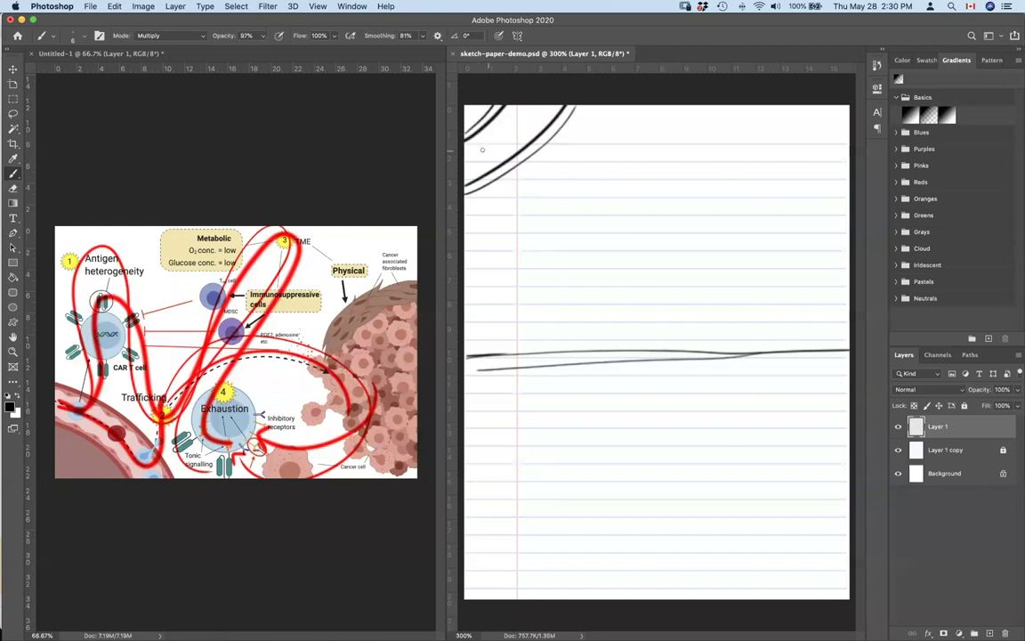
mouse_move(472, 164)
mouse_down()
mouse_move(536, 116)
mouse_move(524, 133)
mouse_move(529, 126)
mouse_up()
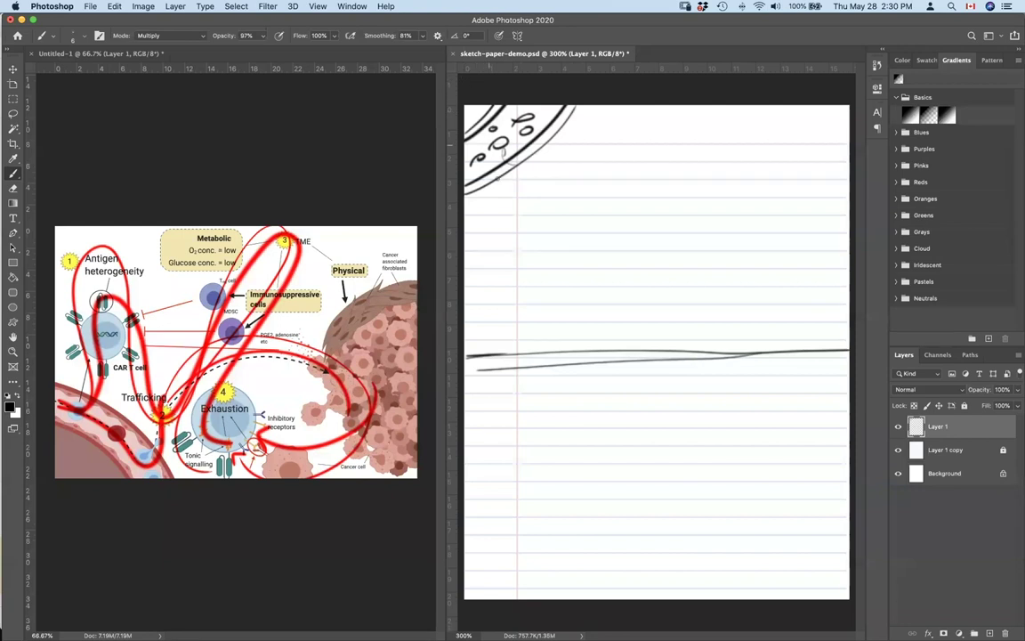
Undo all the red strokes painted on the figure in Untitled-1
click(322, 265)
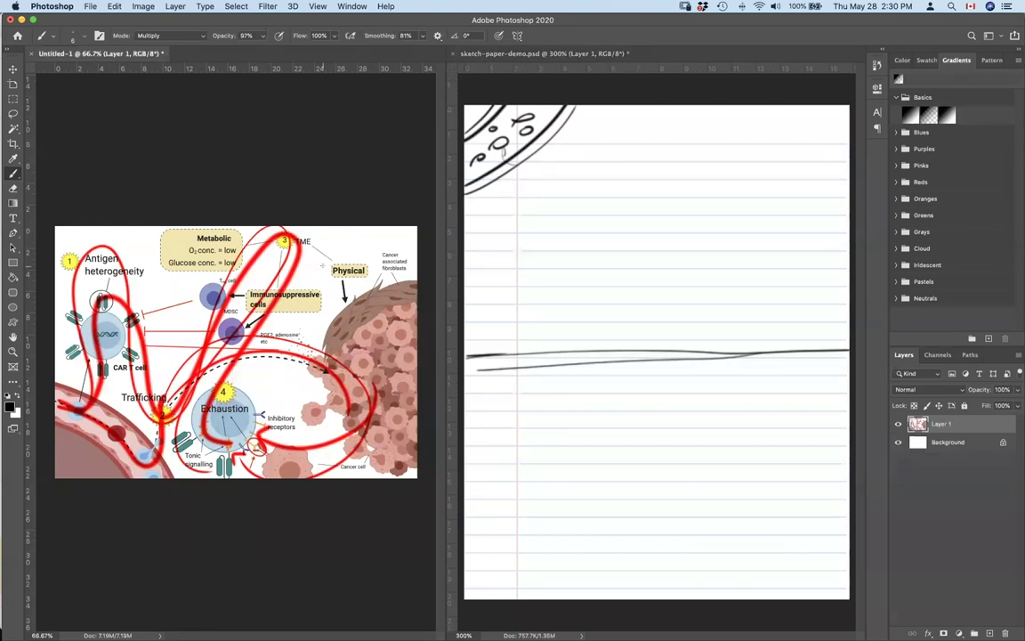
key(super+z)
key(super+z)
key(super+z)
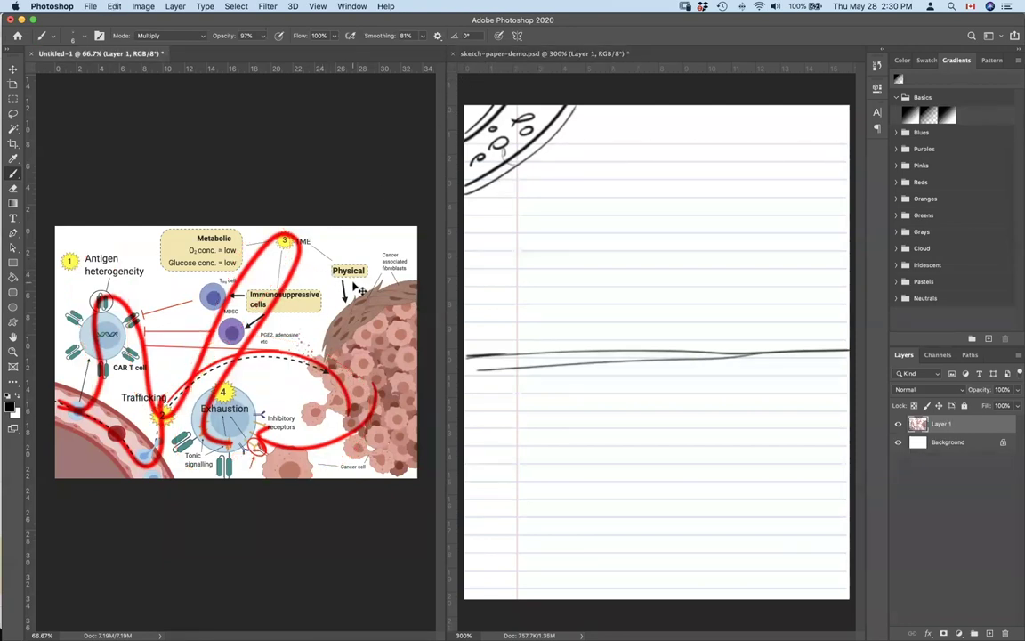
key(super+z)
key(super+z)
key(super+z)
key(super+z)
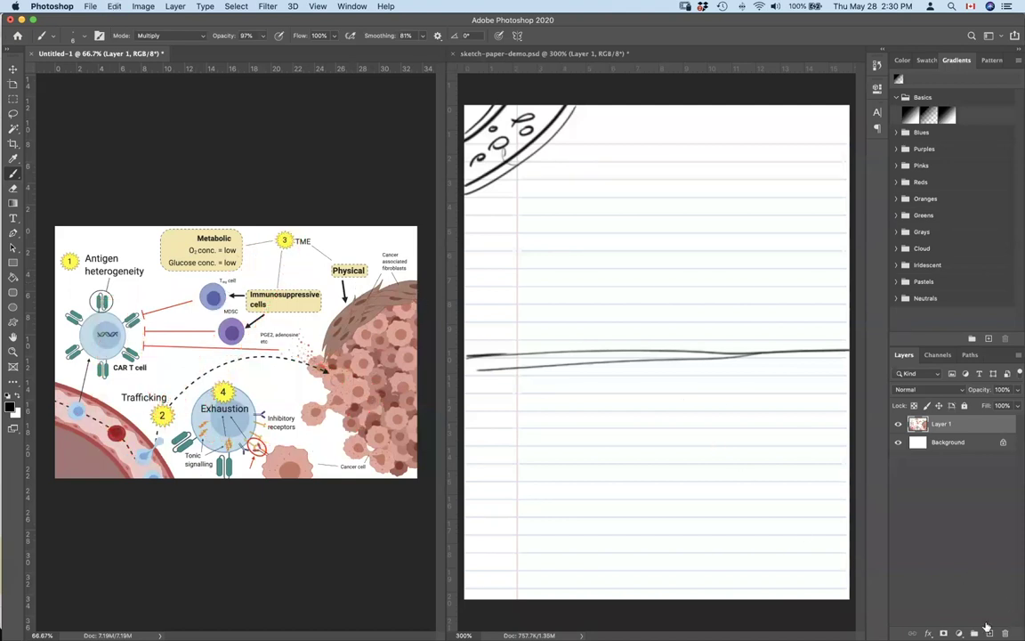
Add a new layer above the figure and trace its winding reading path on it in red with a size 35 brush
click(989, 632)
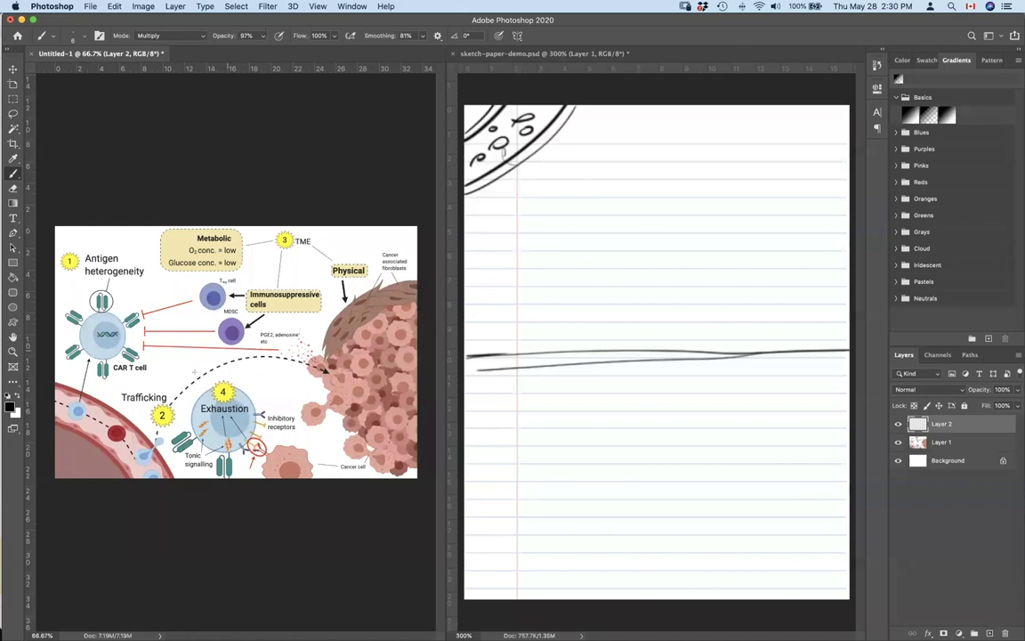
click(10, 406)
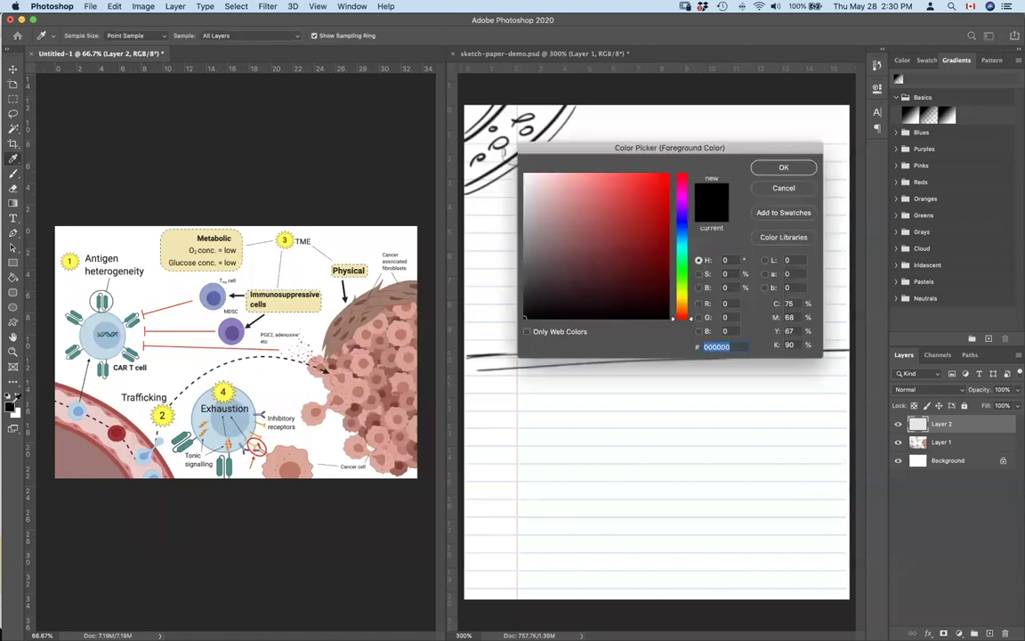
click(669, 176)
click(783, 169)
key(b)
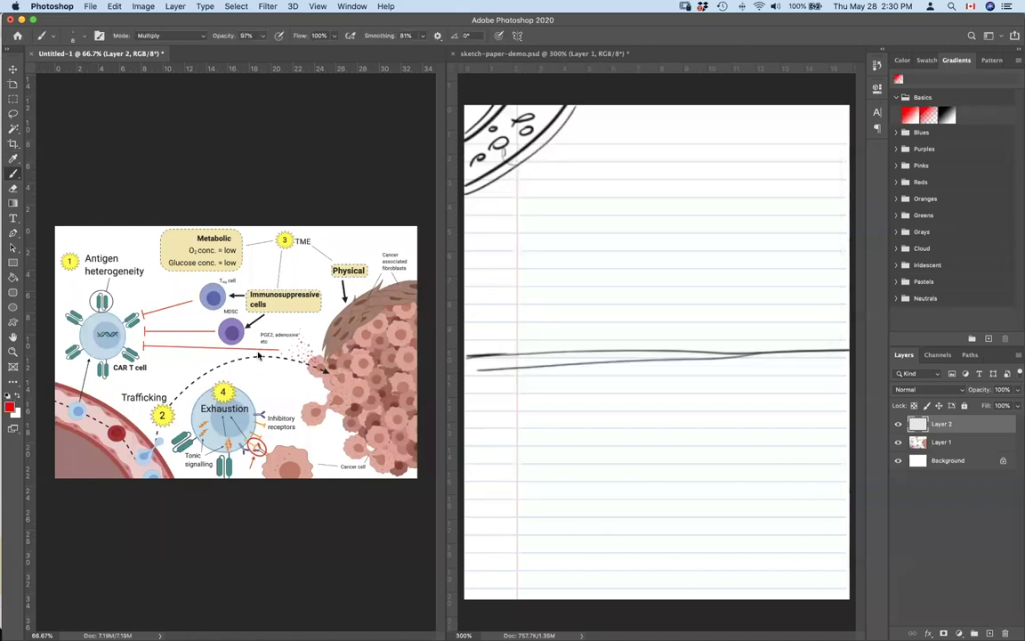
mouse_move(58, 402)
mouse_down()
mouse_move(104, 411)
mouse_move(101, 301)
mouse_up()
mouse_move(122, 358)
mouse_down()
mouse_move(211, 228)
mouse_move(270, 247)
mouse_move(209, 383)
mouse_move(372, 329)
mouse_move(241, 412)
mouse_up()
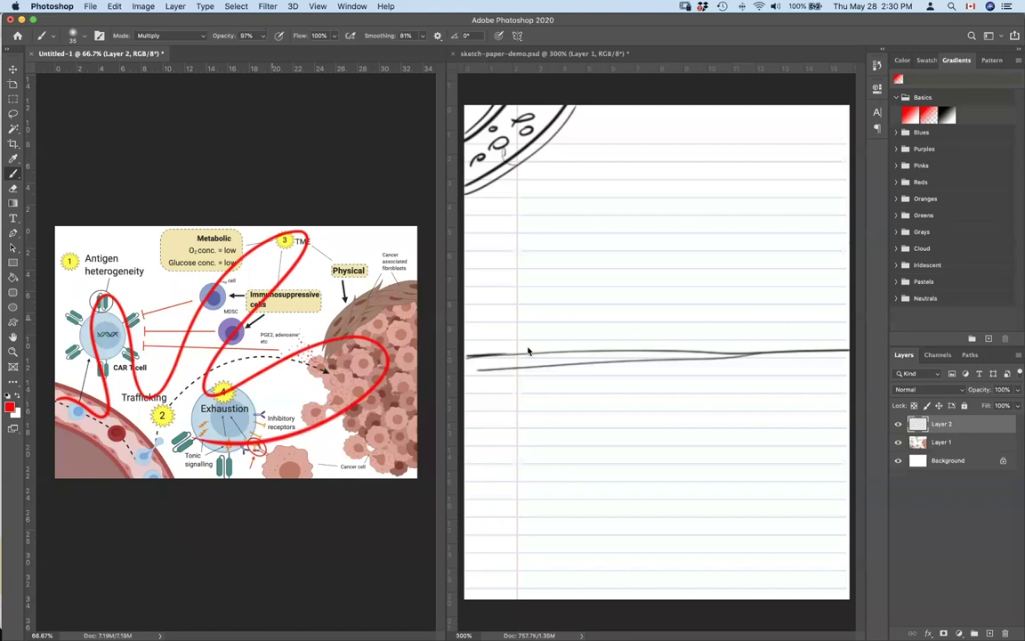
Hide Layer 2 with the red reading path in Untitled-1
click(899, 424)
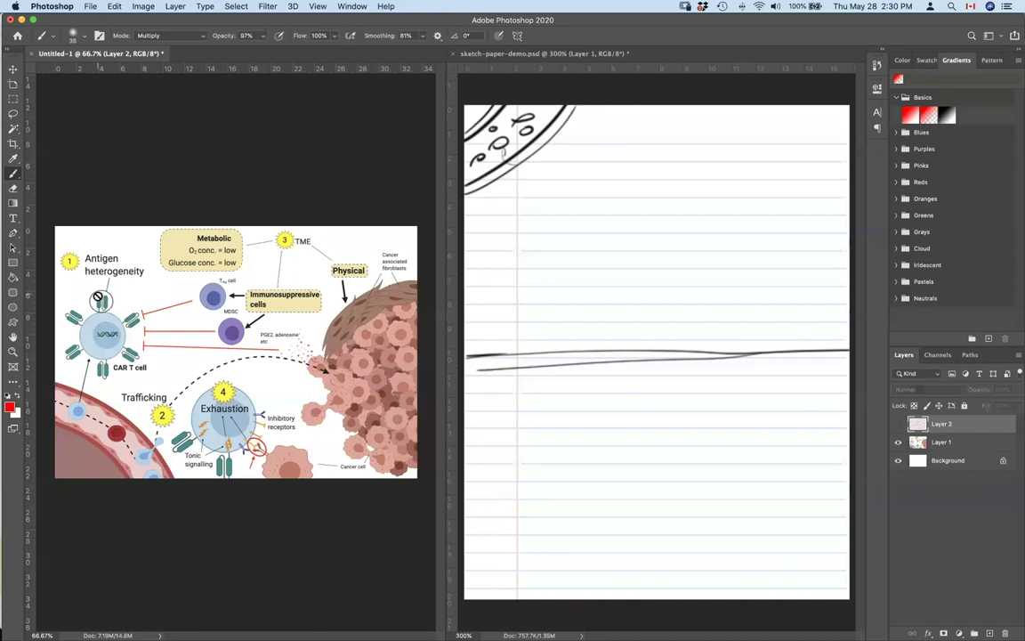
click(108, 308)
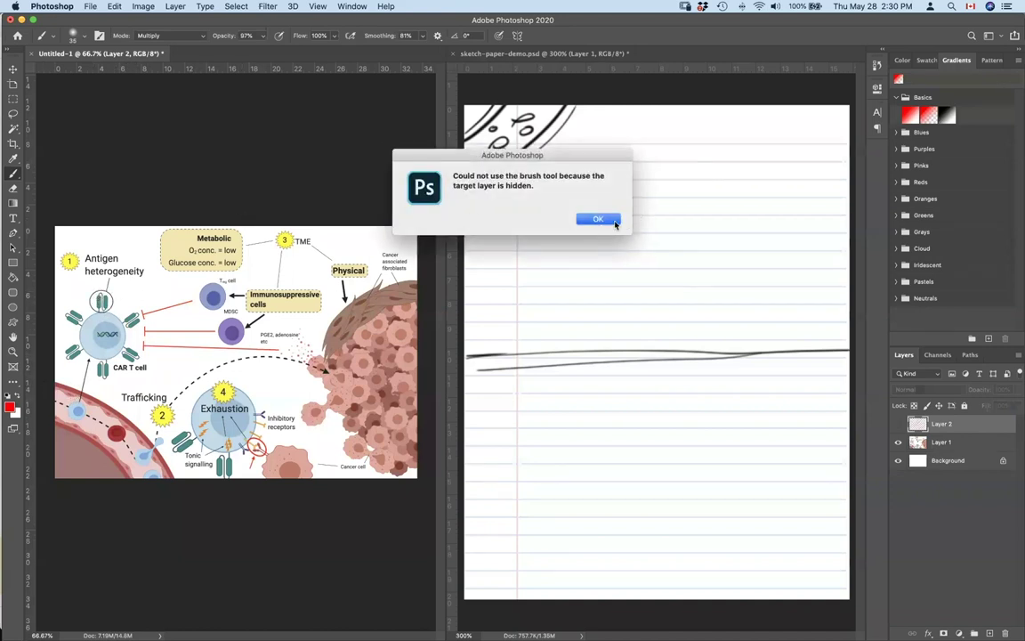
click(554, 210)
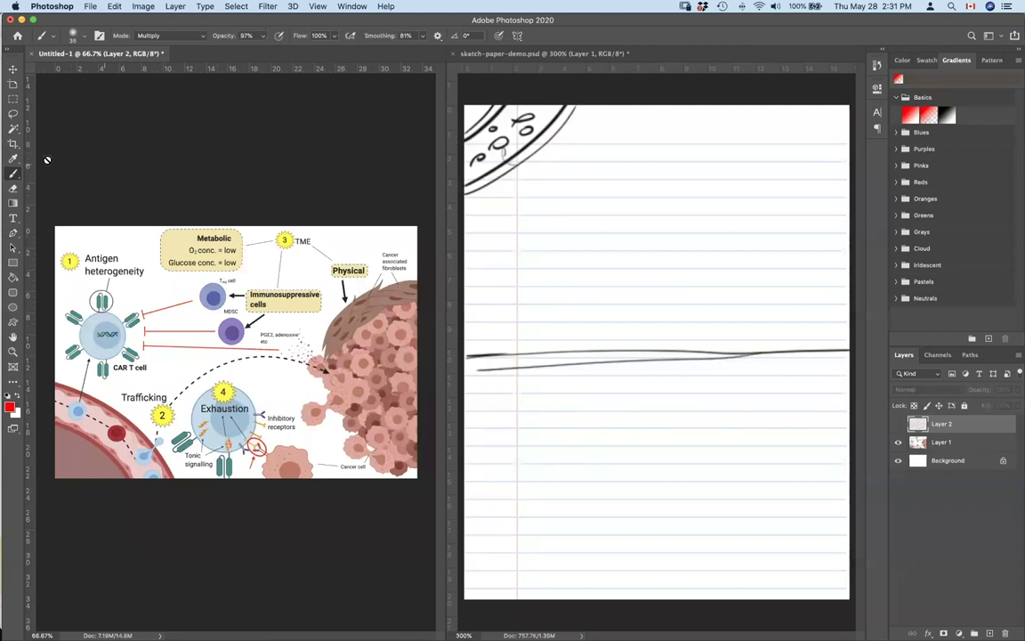
In sketch-paper-demo.psd, draw a black callout box from a vessel cell, containing a large receptor-covered cell and labelled with a circled 1
click(507, 86)
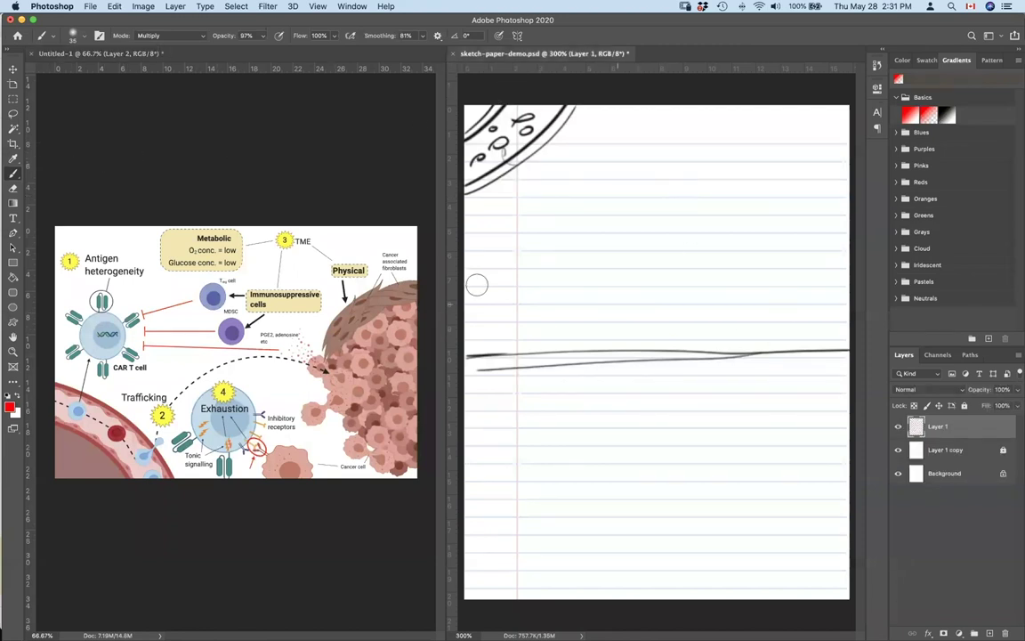
key(d)
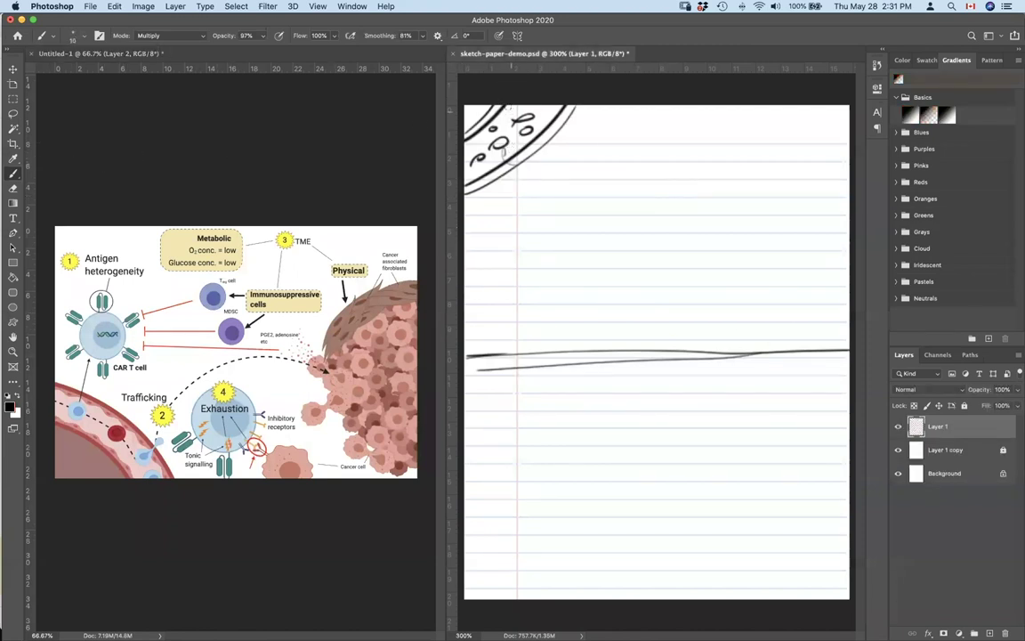
mouse_move(474, 211)
mouse_down()
mouse_move(494, 174)
mouse_move(527, 182)
mouse_up()
mouse_move(476, 211)
mouse_down()
mouse_move(534, 209)
mouse_move(471, 232)
mouse_move(469, 270)
mouse_move(548, 313)
mouse_up()
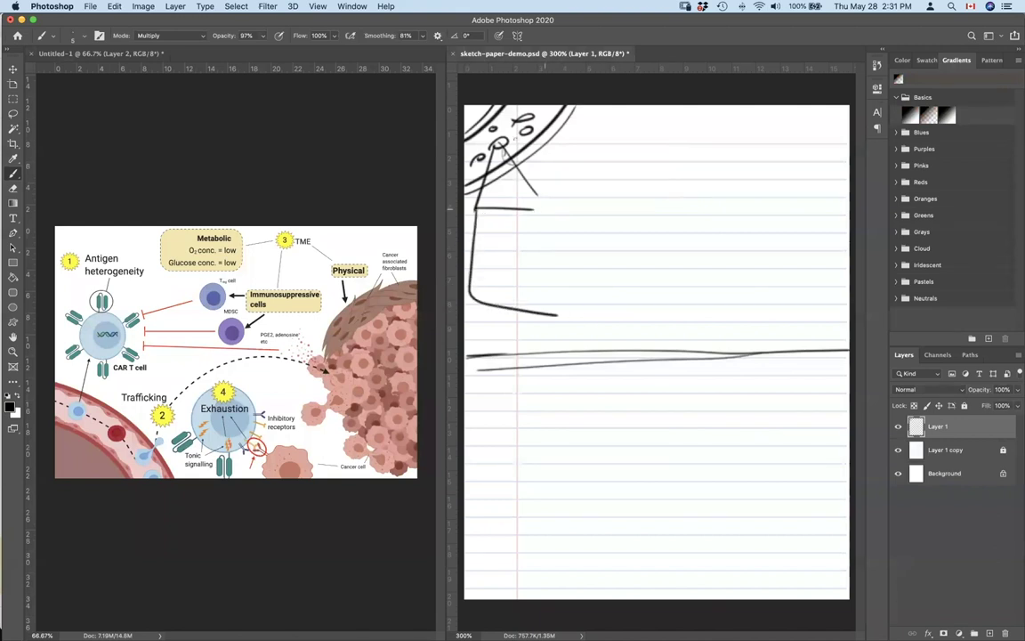
mouse_move(479, 203)
mouse_down()
mouse_move(537, 202)
mouse_move(534, 234)
mouse_up()
drag(549, 192, 548, 278)
drag(478, 288, 548, 287)
mouse_move(478, 206)
mouse_down()
mouse_move(469, 301)
mouse_move(565, 322)
mouse_move(565, 307)
mouse_up()
key(e)
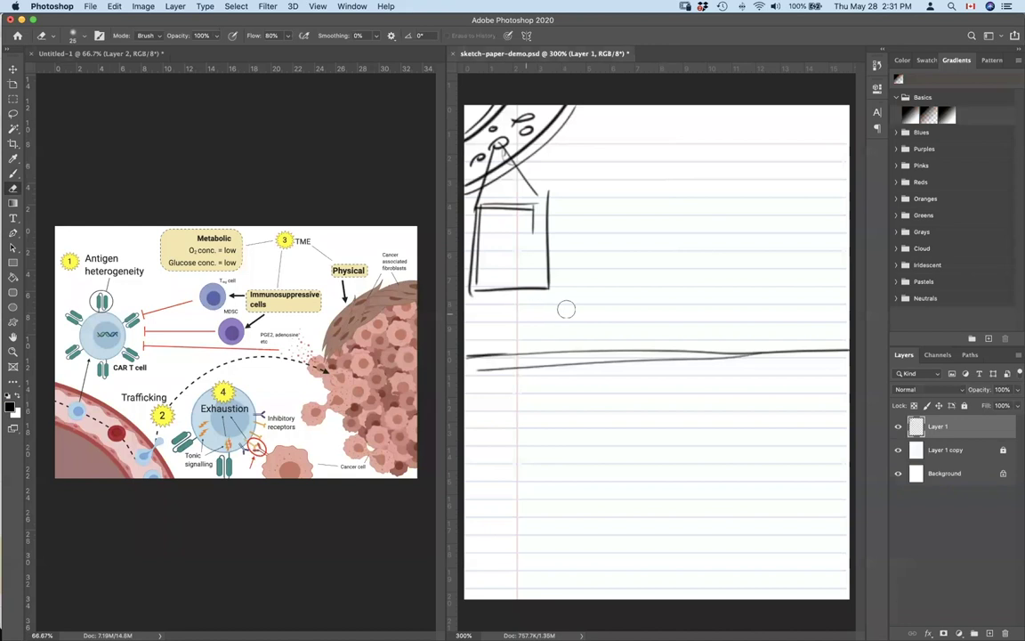
key(b)
mouse_move(495, 230)
mouse_down()
mouse_move(494, 263)
mouse_move(546, 267)
mouse_move(537, 219)
mouse_move(497, 220)
mouse_up()
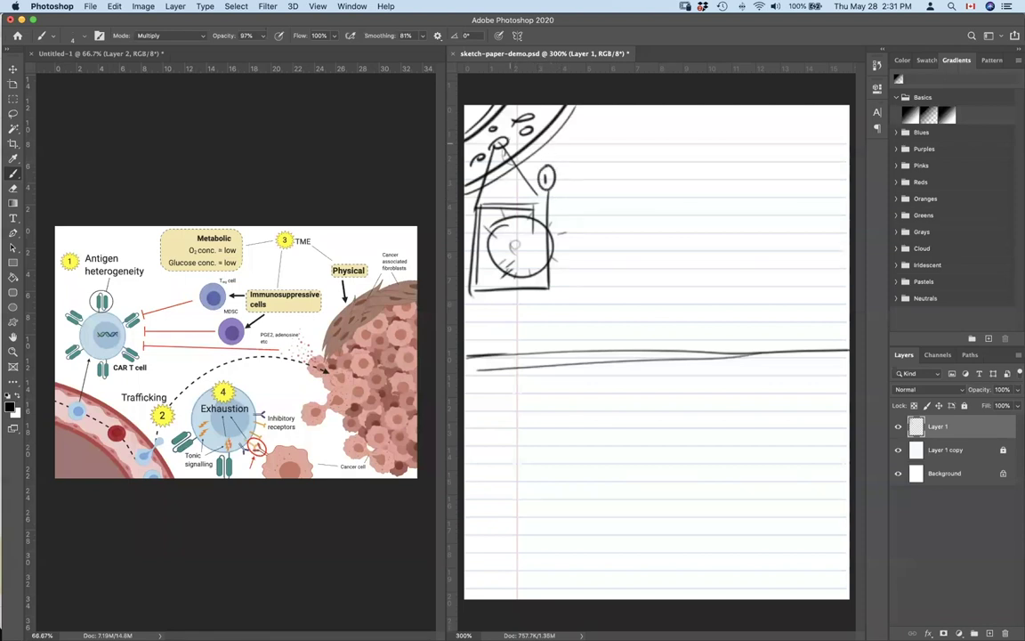
Sketch a faint oval flow guide with a circled 2 above it and overlapping curved tumour outlines at the paper's right edge
mouse_move(712, 129)
mouse_down()
mouse_move(812, 245)
mouse_move(787, 316)
mouse_move(696, 360)
mouse_move(601, 339)
mouse_move(554, 292)
mouse_move(620, 182)
mouse_up()
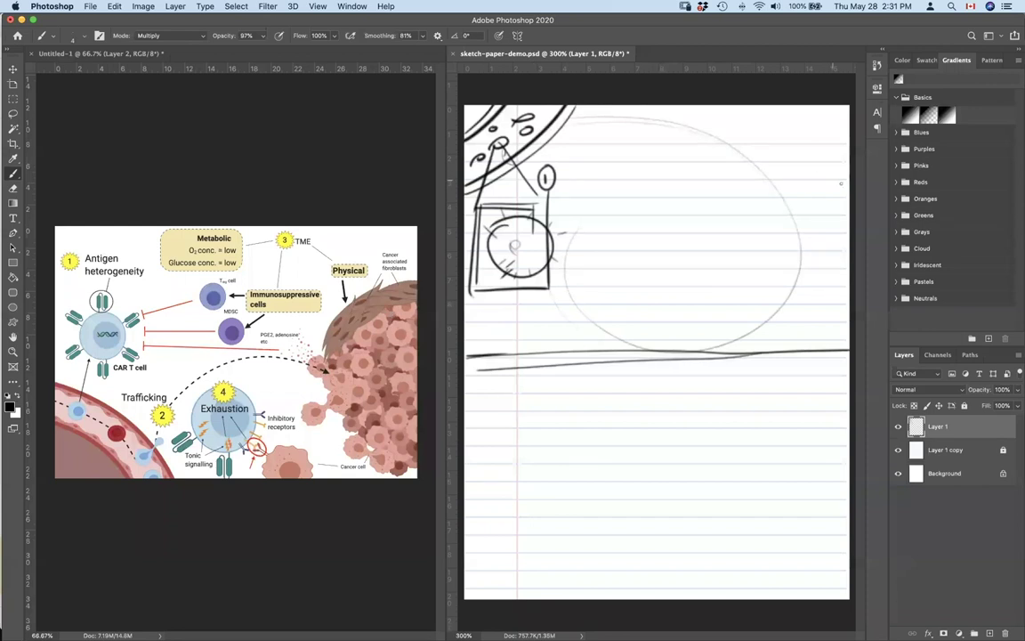
mouse_move(832, 160)
mouse_down()
mouse_move(752, 307)
mouse_move(815, 339)
mouse_up()
mouse_move(846, 183)
mouse_down()
mouse_move(738, 272)
mouse_move(828, 340)
mouse_up()
drag(815, 163, 824, 206)
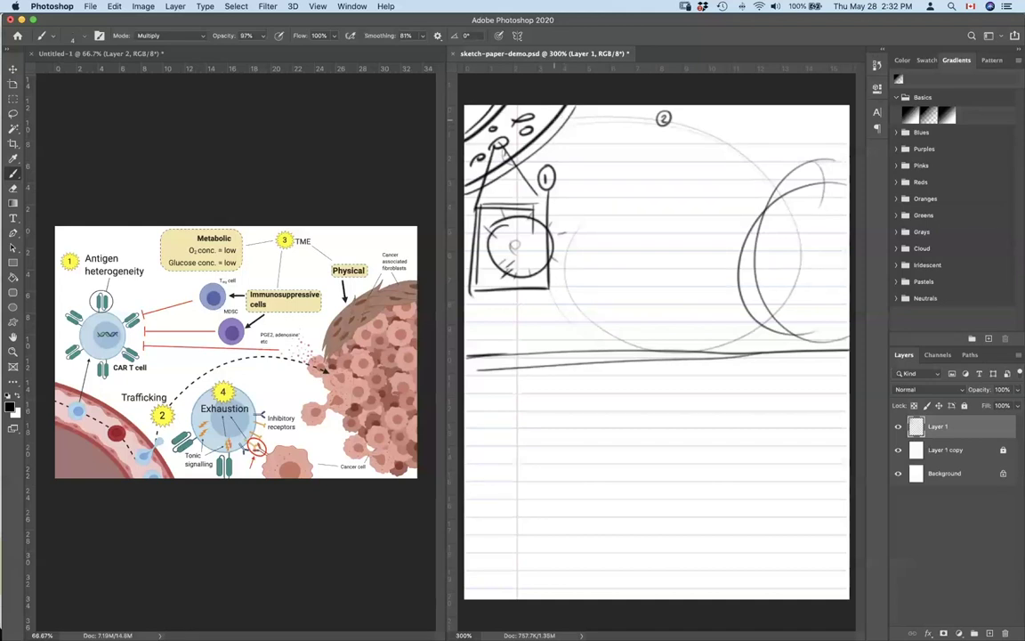
Draw a cell squeezing out of the blood vessel and a dashed arrow arching past the circled 2 to the tumour
mouse_move(552, 125)
mouse_down()
mouse_move(571, 148)
mouse_move(584, 133)
mouse_move(569, 125)
mouse_move(566, 138)
mouse_up()
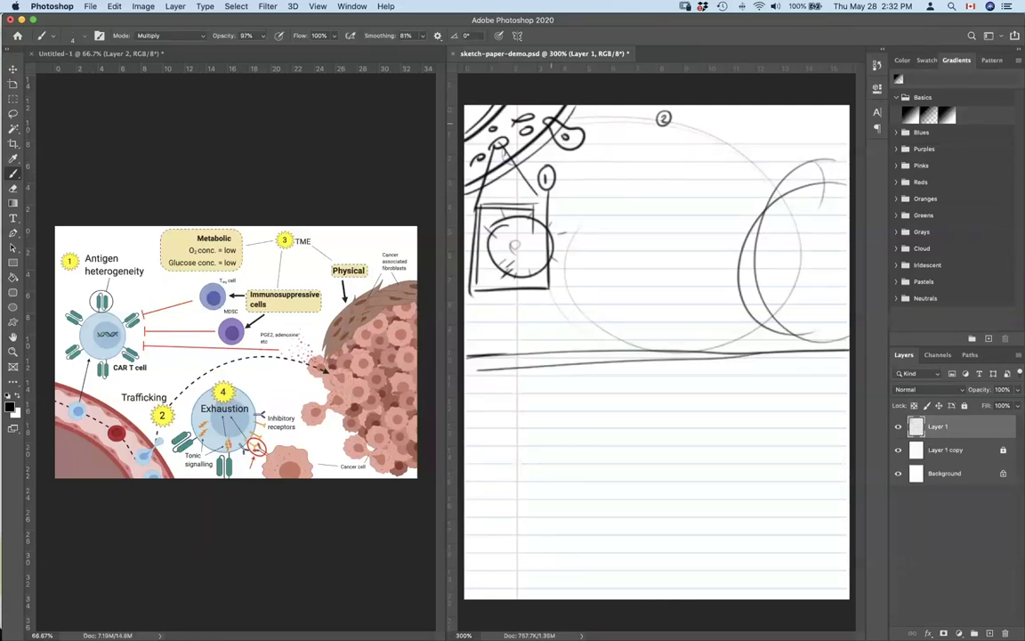
mouse_move(490, 139)
mouse_down()
mouse_move(512, 117)
mouse_move(538, 114)
mouse_move(590, 140)
mouse_move(614, 126)
mouse_up()
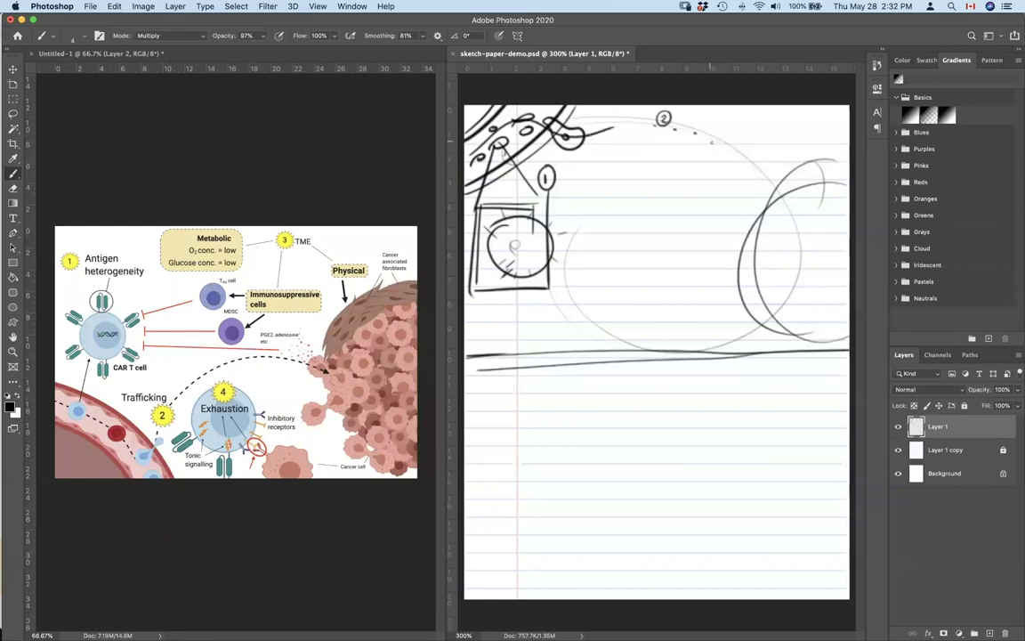
click(622, 126)
click(630, 125)
drag(764, 190, 762, 181)
drag(769, 185, 773, 198)
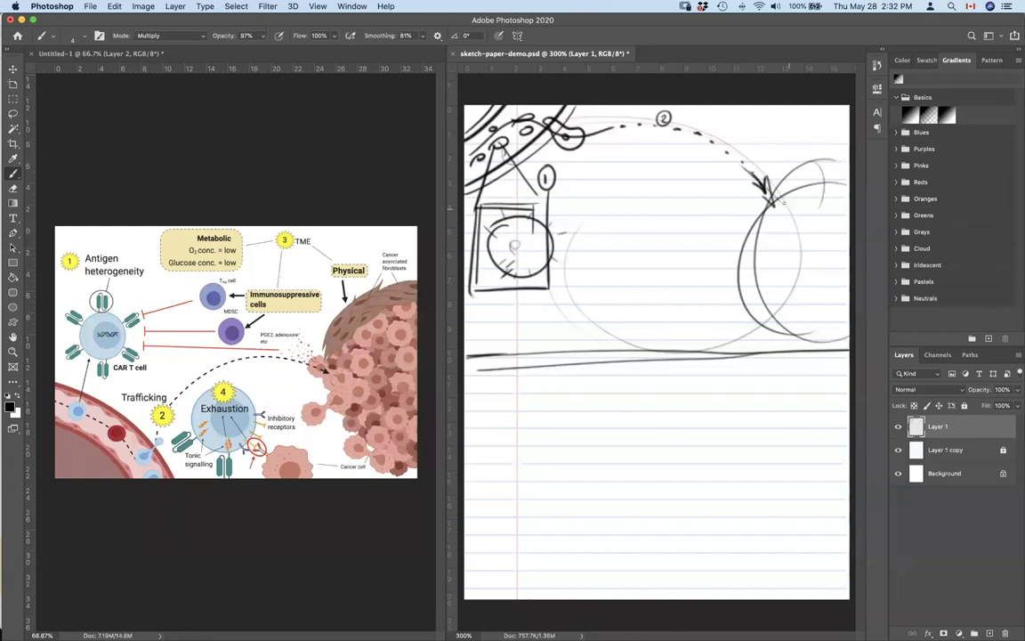
Add inner contour lines to the tumour mass and a circled 3 inside the flow loop
drag(736, 262, 752, 295)
drag(829, 189, 817, 315)
mouse_move(792, 190)
mouse_down()
mouse_move(740, 283)
mouse_move(771, 284)
mouse_up()
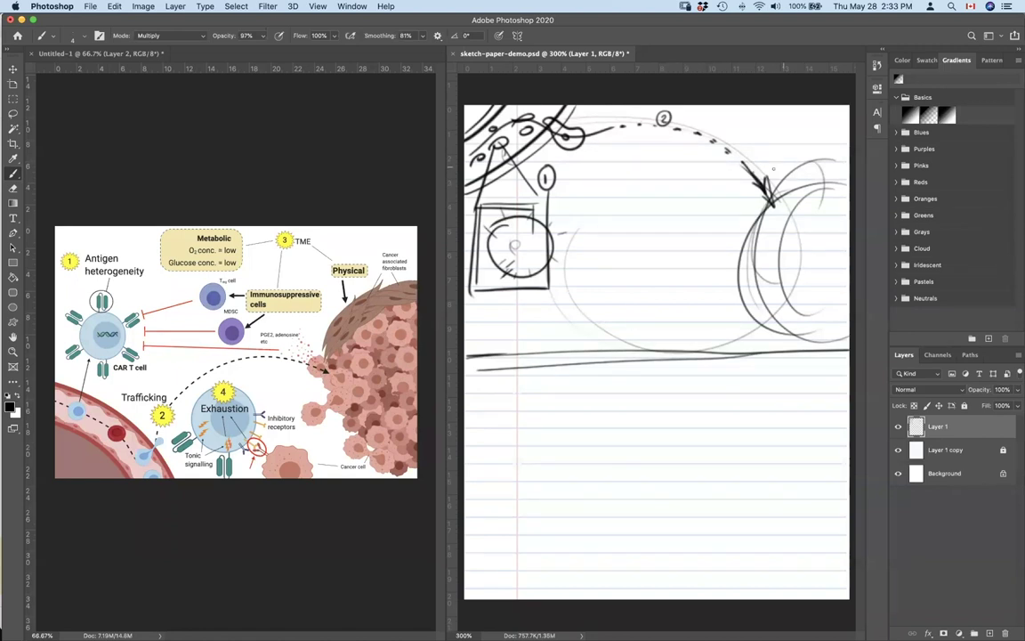
mouse_move(699, 174)
mouse_down()
mouse_move(701, 201)
mouse_move(716, 162)
mouse_move(709, 191)
mouse_up()
mouse_move(744, 309)
mouse_down()
mouse_move(684, 353)
mouse_move(604, 338)
mouse_move(540, 289)
mouse_up()
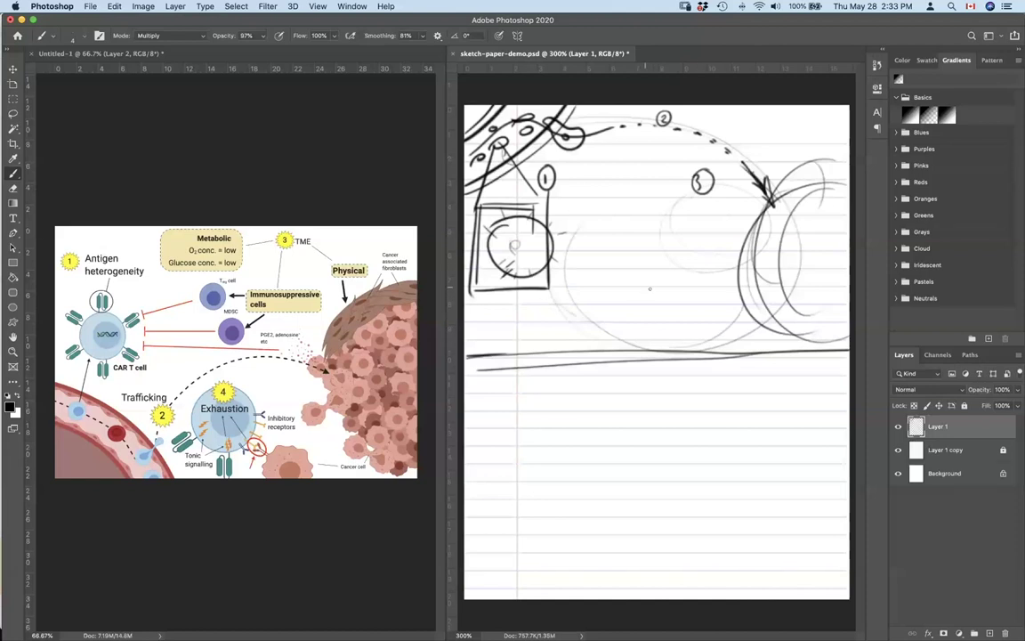
Sketch two touching cells with nuclei and a circled 4 along the loop's lower part, and add small cells to the tumour
mouse_move(648, 282)
mouse_down()
mouse_move(648, 311)
mouse_move(654, 276)
mouse_move(637, 283)
mouse_move(638, 305)
mouse_move(660, 283)
mouse_up()
mouse_move(598, 275)
mouse_down()
mouse_move(583, 311)
mouse_move(616, 328)
mouse_move(629, 283)
mouse_move(598, 273)
mouse_up()
mouse_move(657, 306)
mouse_down()
mouse_move(634, 334)
mouse_move(686, 348)
mouse_move(659, 306)
mouse_up()
mouse_move(747, 291)
mouse_down()
mouse_move(780, 314)
mouse_move(753, 273)
mouse_move(793, 276)
mouse_move(802, 333)
mouse_up()
mouse_move(770, 307)
mouse_down()
mouse_move(759, 336)
mouse_move(738, 341)
mouse_up()
mouse_move(628, 317)
mouse_down()
mouse_move(620, 310)
mouse_move(636, 322)
mouse_move(639, 311)
mouse_move(605, 293)
mouse_up()
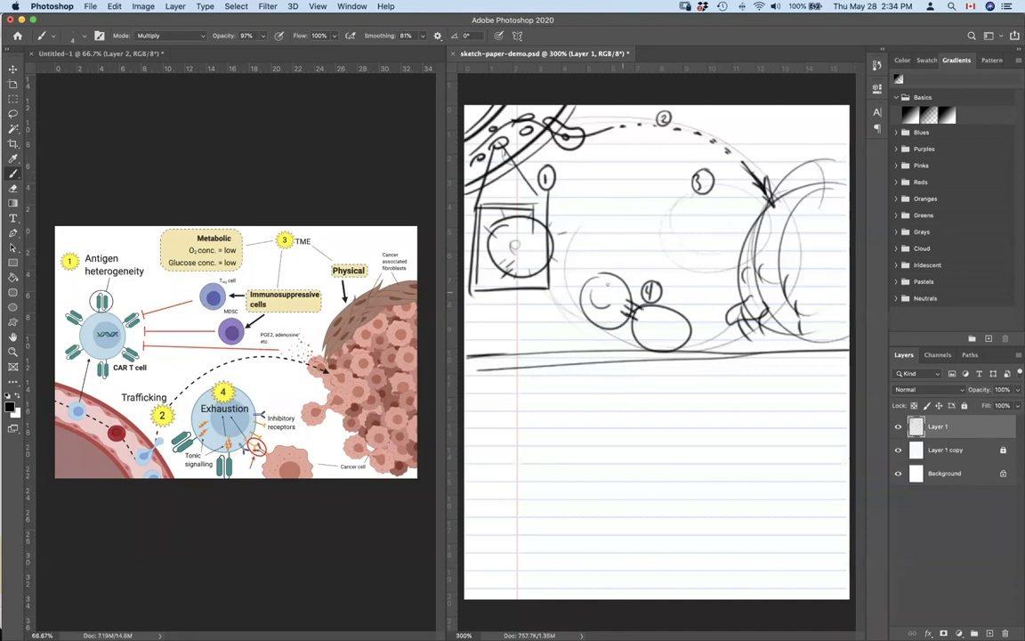
drag(664, 327, 655, 318)
In dark red sampled from the figure's vessel, paint a looping arrow from the sketched vessel toward the boxed cell and three inhibition lines from 3
alt+click(121, 435)
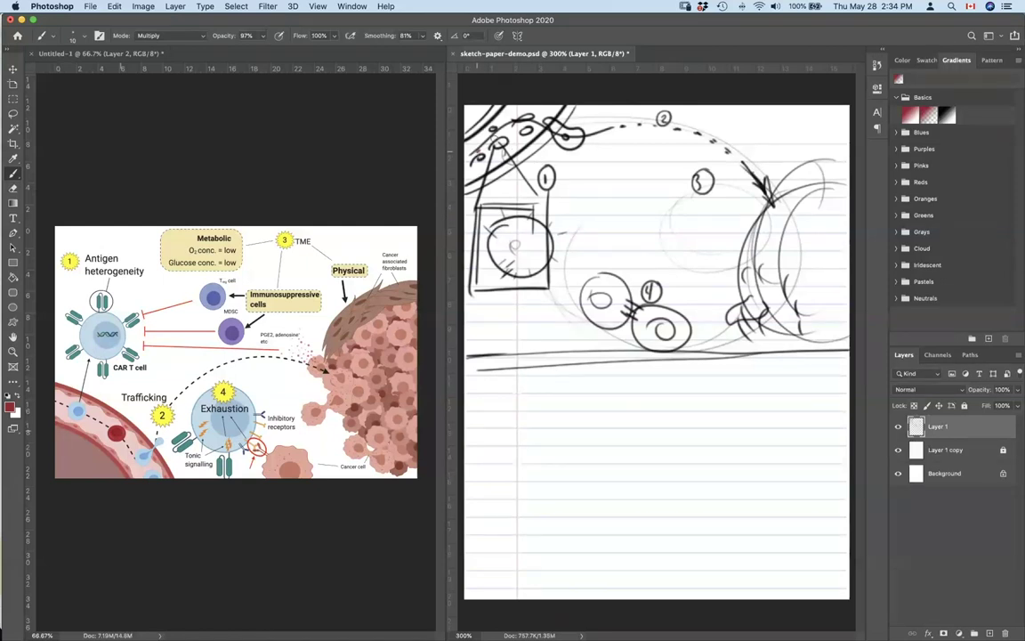
mouse_move(480, 145)
mouse_down()
mouse_move(527, 143)
mouse_move(535, 158)
mouse_move(633, 119)
mouse_move(686, 130)
mouse_move(721, 143)
mouse_move(766, 197)
mouse_move(769, 238)
mouse_move(770, 207)
mouse_move(766, 245)
mouse_move(704, 316)
mouse_move(585, 270)
mouse_move(564, 236)
mouse_move(591, 254)
mouse_up()
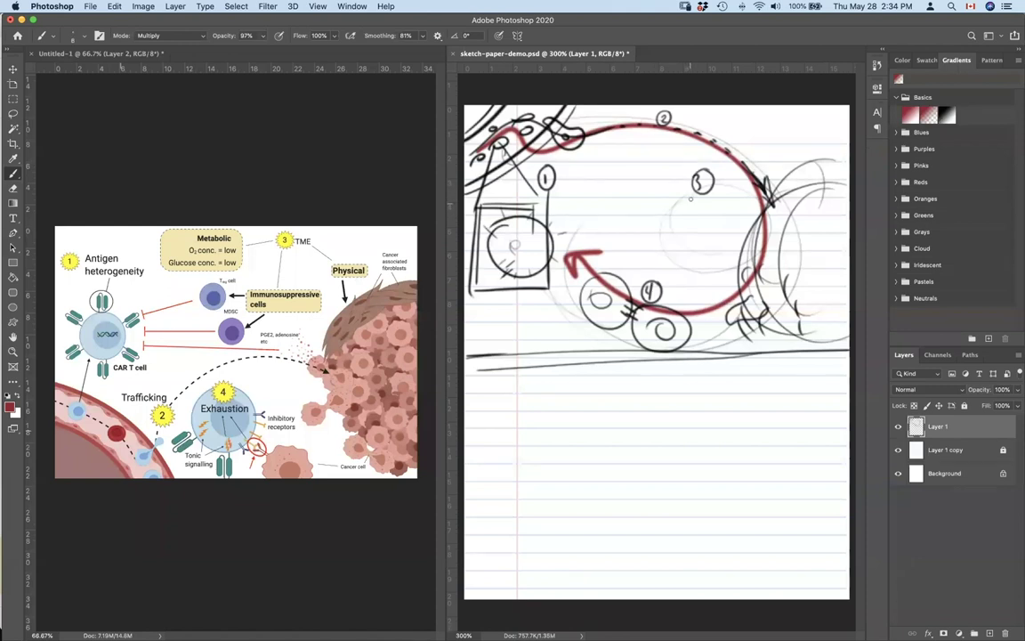
mouse_move(698, 211)
mouse_down()
mouse_move(663, 234)
mouse_move(560, 227)
mouse_move(564, 236)
mouse_up()
mouse_move(703, 193)
mouse_down()
mouse_move(641, 252)
mouse_move(587, 238)
mouse_move(537, 245)
mouse_move(564, 244)
mouse_up()
mouse_move(719, 184)
mouse_down()
mouse_move(725, 208)
mouse_move(677, 238)
mouse_move(570, 235)
mouse_move(558, 232)
mouse_move(561, 218)
mouse_move(562, 226)
mouse_up()
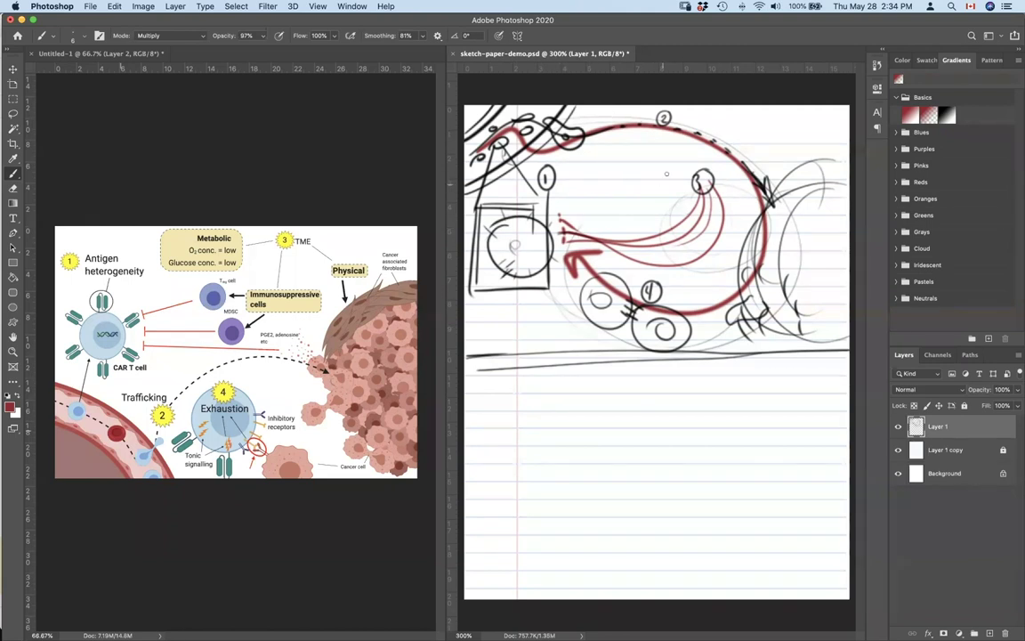
Try two red lines arching upward from the circled 3 toward the boxed cell, and undo them
mouse_move(685, 162)
mouse_down()
mouse_move(640, 149)
mouse_move(584, 175)
mouse_move(564, 213)
mouse_up()
mouse_move(633, 166)
mouse_down()
mouse_move(585, 223)
mouse_move(606, 214)
mouse_up()
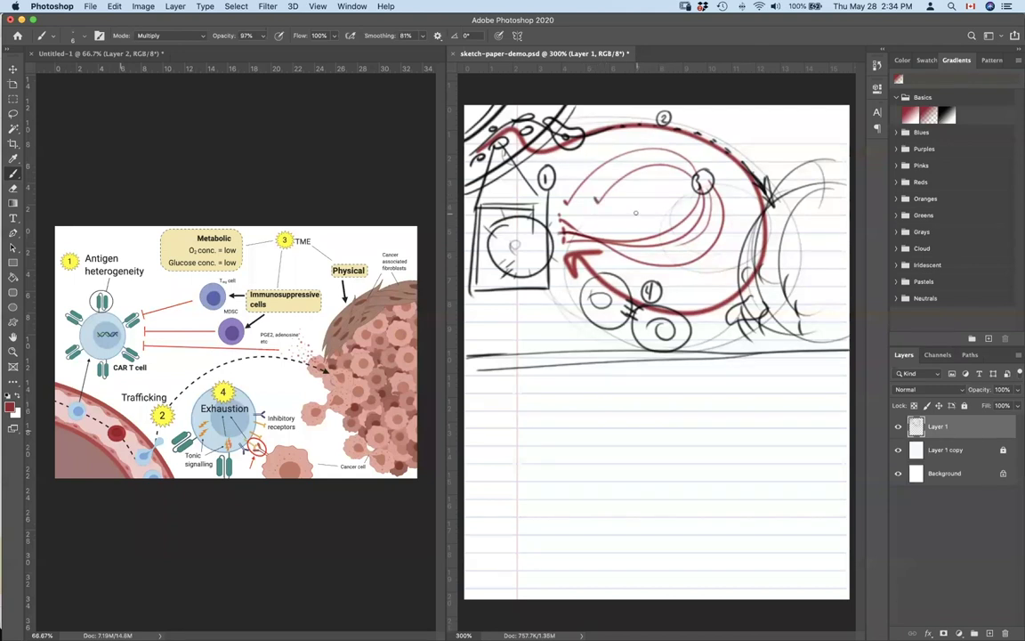
key(super+z)
key(super+z)
key(super+z)
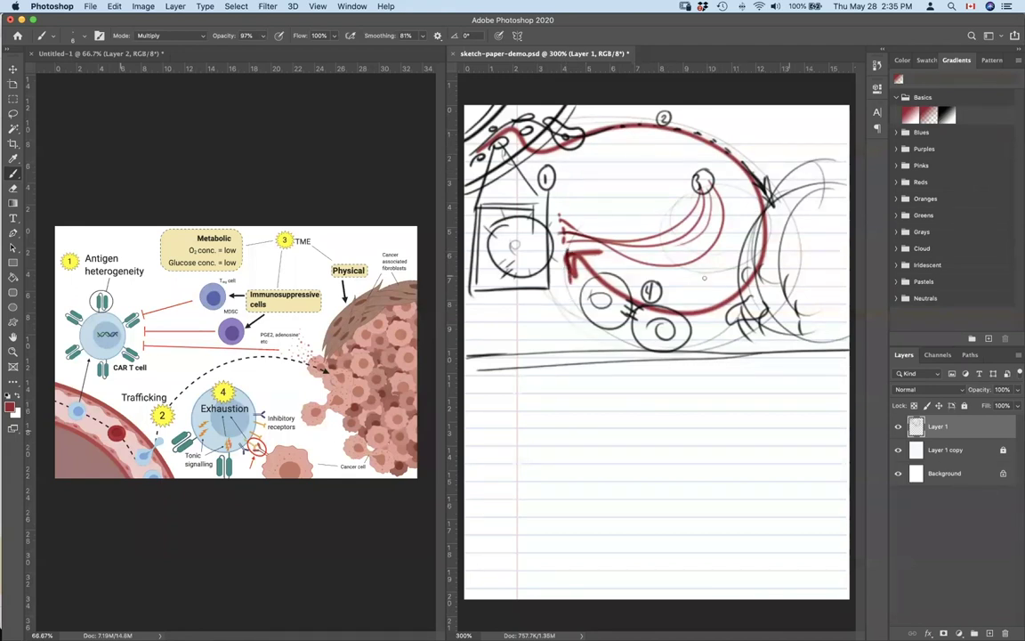
Add a small red arrow below the boxed cell, and show Layer 2 with the red reading path in Untitled-1 again
drag(604, 342, 531, 309)
click(281, 281)
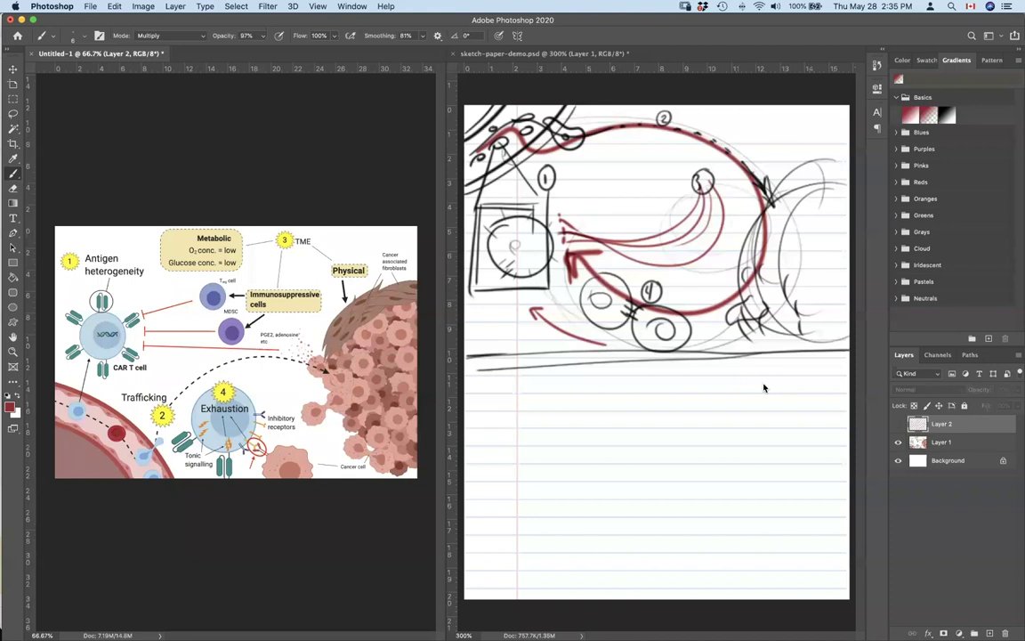
click(899, 424)
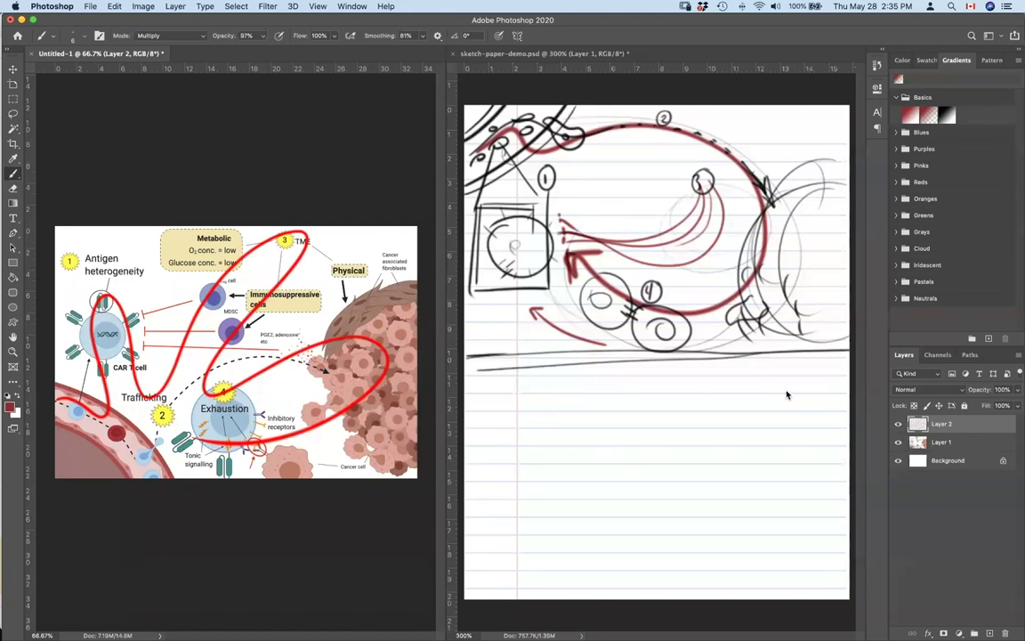
Capture the upper half of the paper with the sketched layout as a screenshot and switch to the BioRender gallery in Chrome
mouse_move(466, 107)
mouse_down()
mouse_move(703, 242)
mouse_move(806, 285)
mouse_move(850, 365)
mouse_up()
key(ctrl+Up)
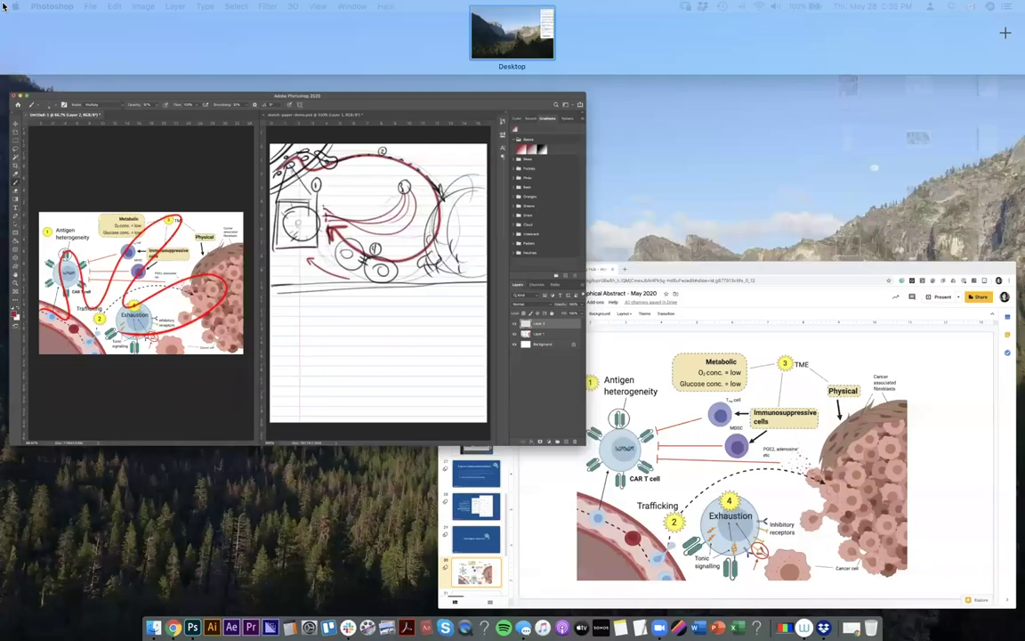
click(719, 427)
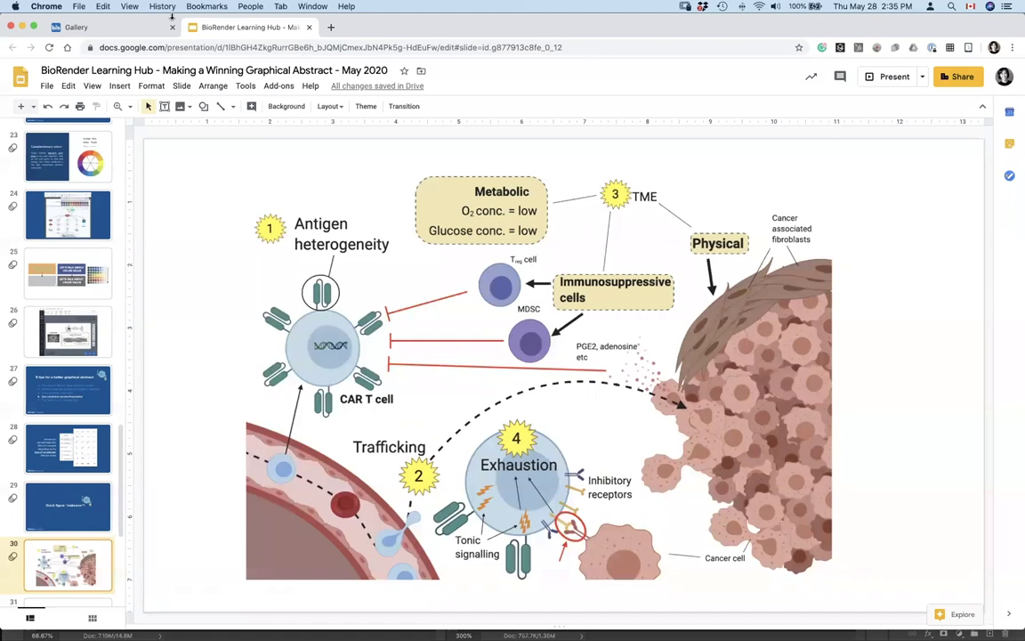
click(125, 32)
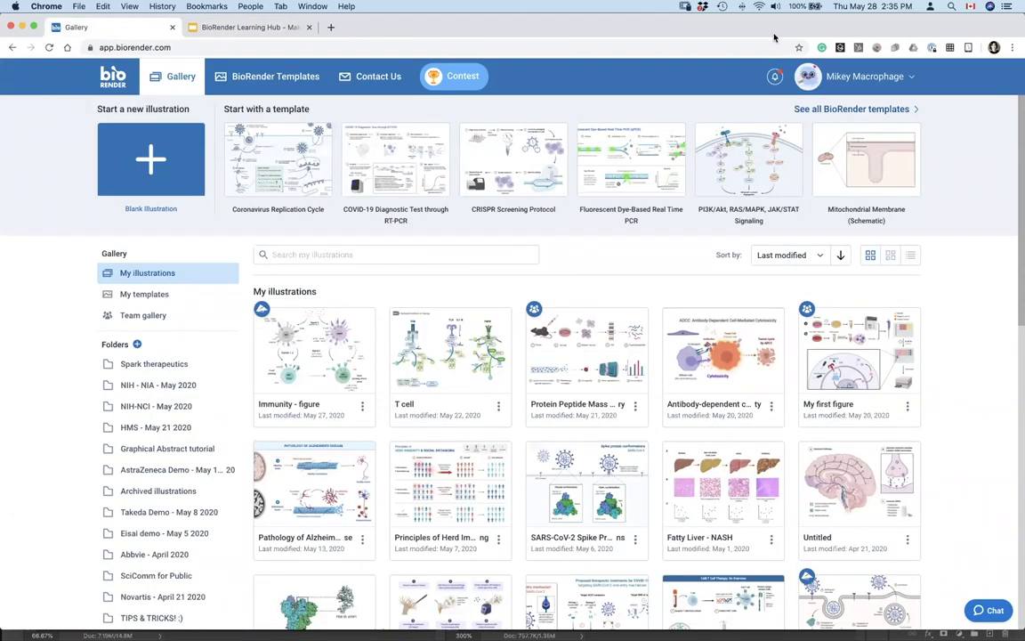
Sign out of the BioRender account and log back in with the prefilled credentials
click(810, 77)
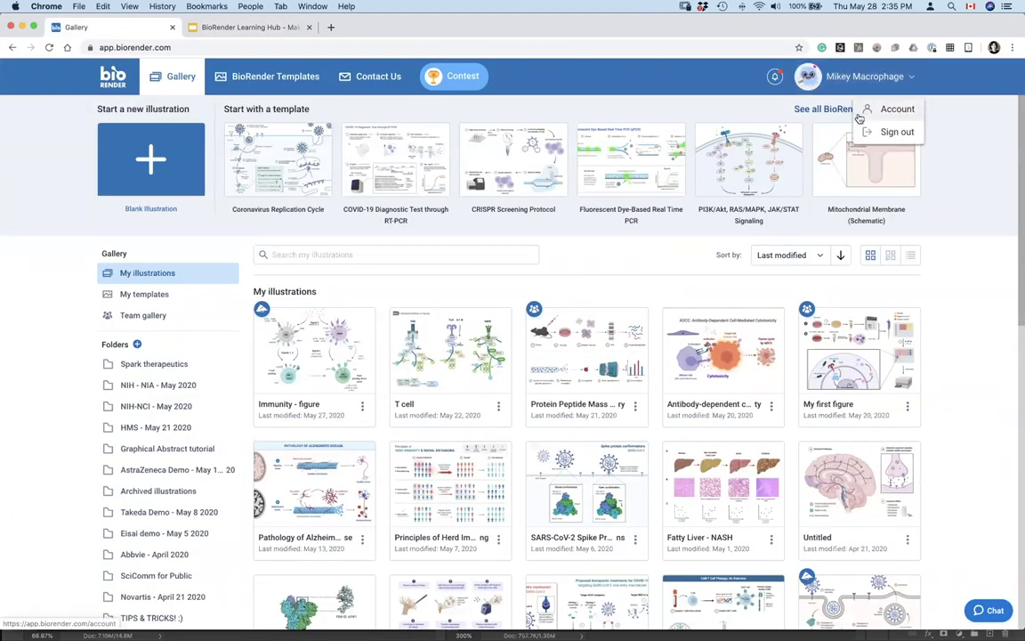
click(897, 132)
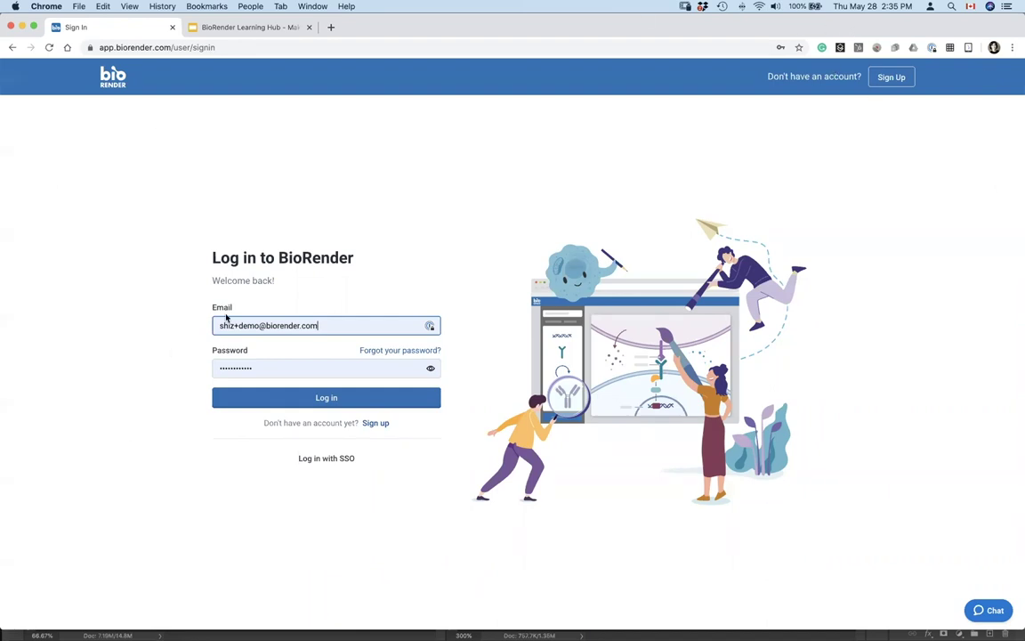
click(342, 400)
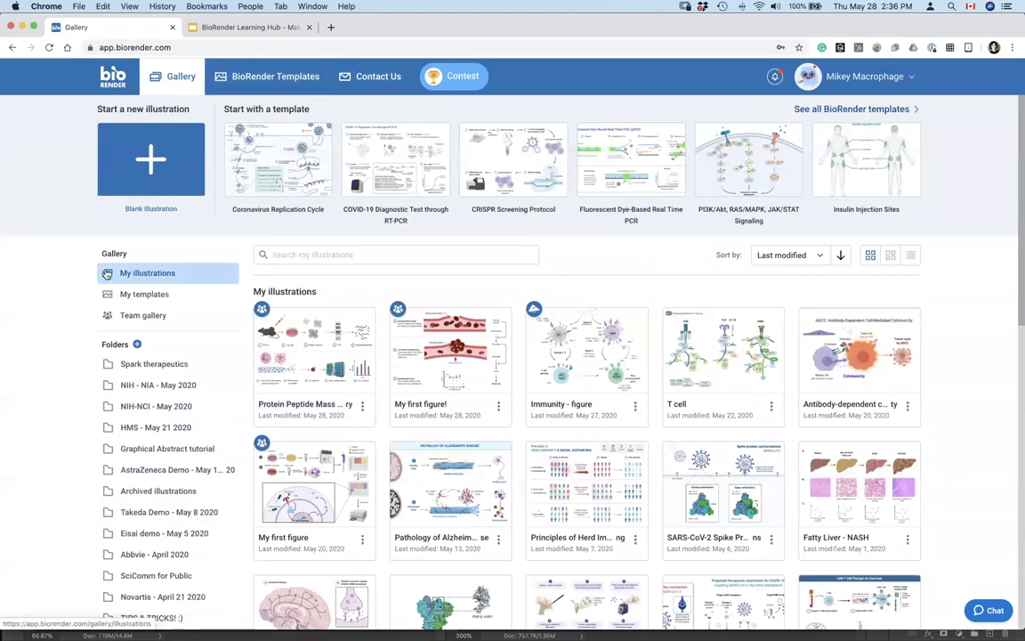
Open the illustration "Limitations of CAR T cell therapy in solid tumours copy (AFTER)" from the Graphical Abstract tutorial folder
drag(298, 373, 322, 340)
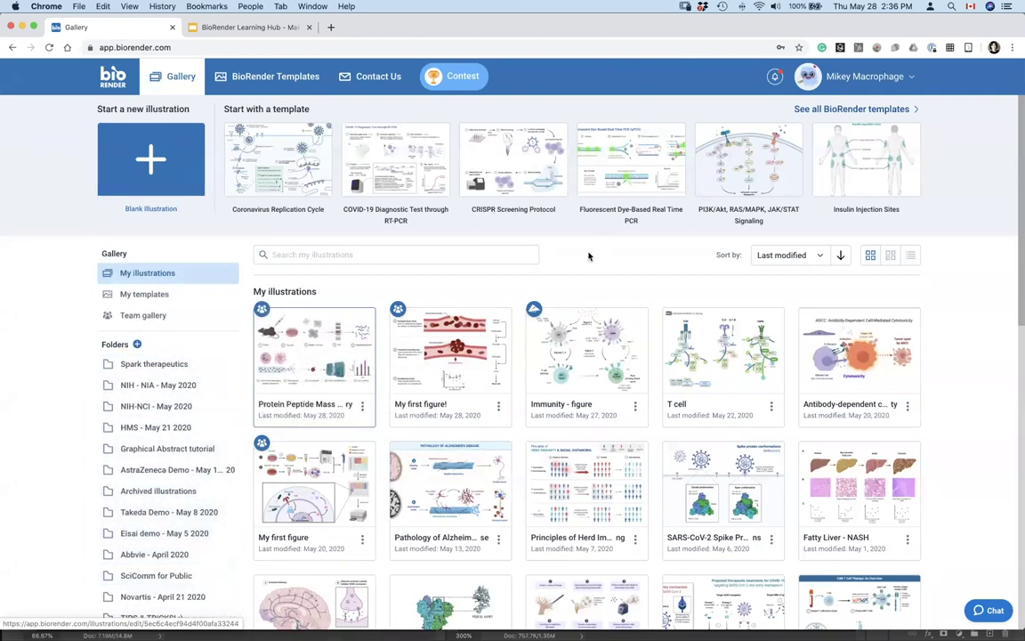
click(155, 453)
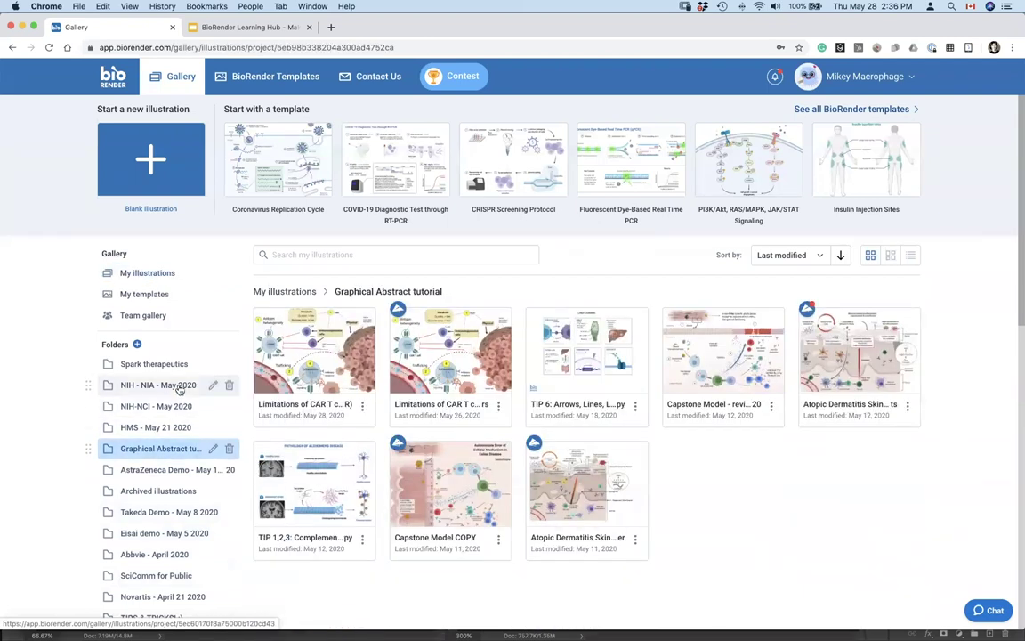
click(289, 362)
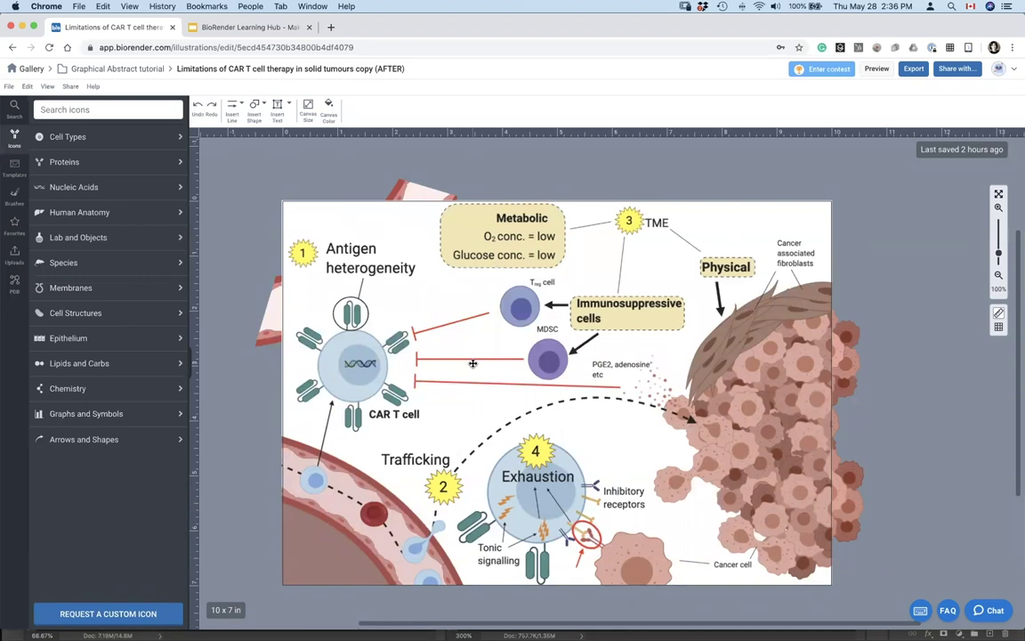
Paste the captured sketch, upload it as an icon, and move it over the canvas's left edge below the CAR T cell
key(super+v)
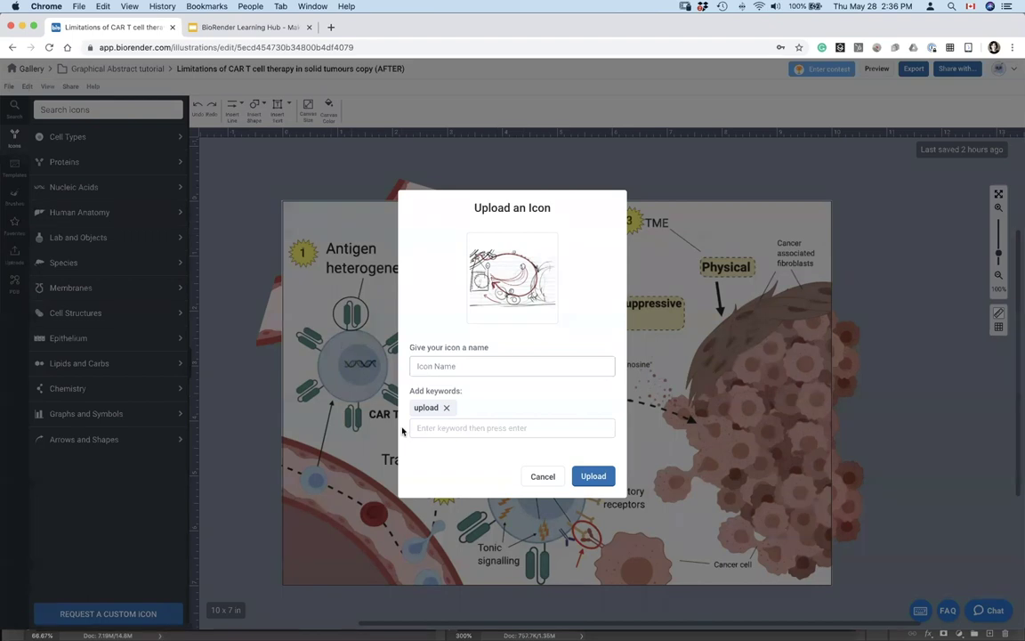
click(594, 478)
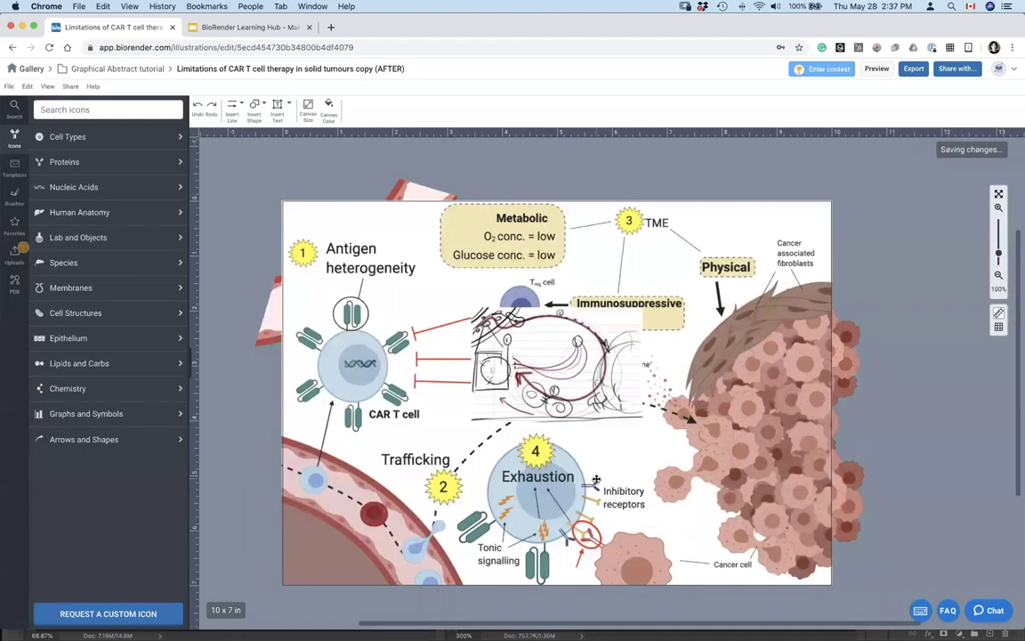
mouse_move(492, 354)
mouse_down()
mouse_move(358, 407)
mouse_move(327, 452)
mouse_up()
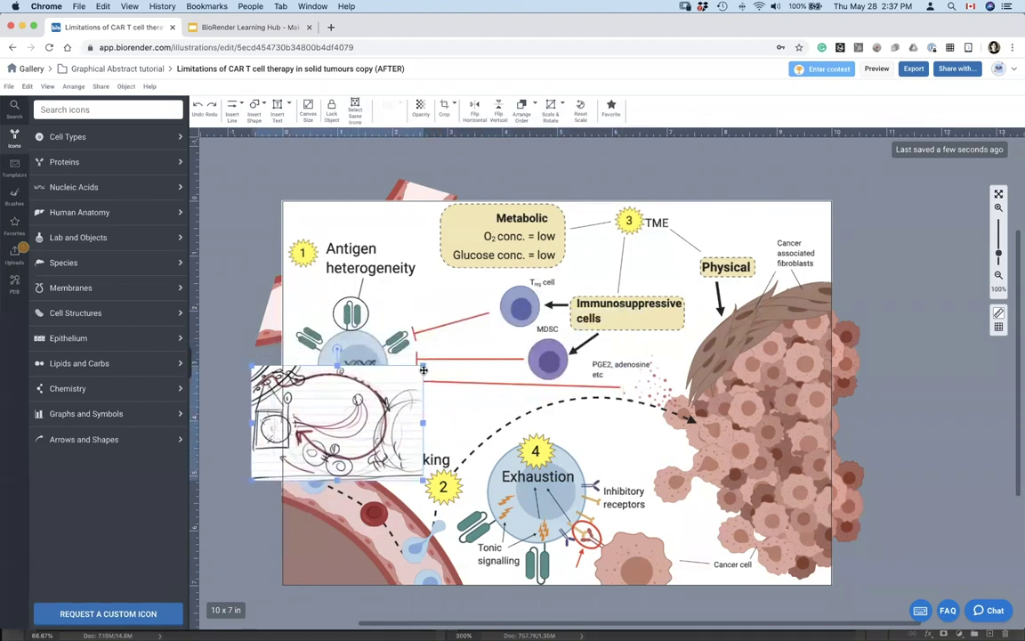
Enlarge the uploaded sketch and move it just above the canvas as a layout reference
mouse_move(424, 364)
mouse_down()
mouse_move(657, 208)
mouse_move(626, 230)
mouse_up()
scroll(564, 249, down, 5)
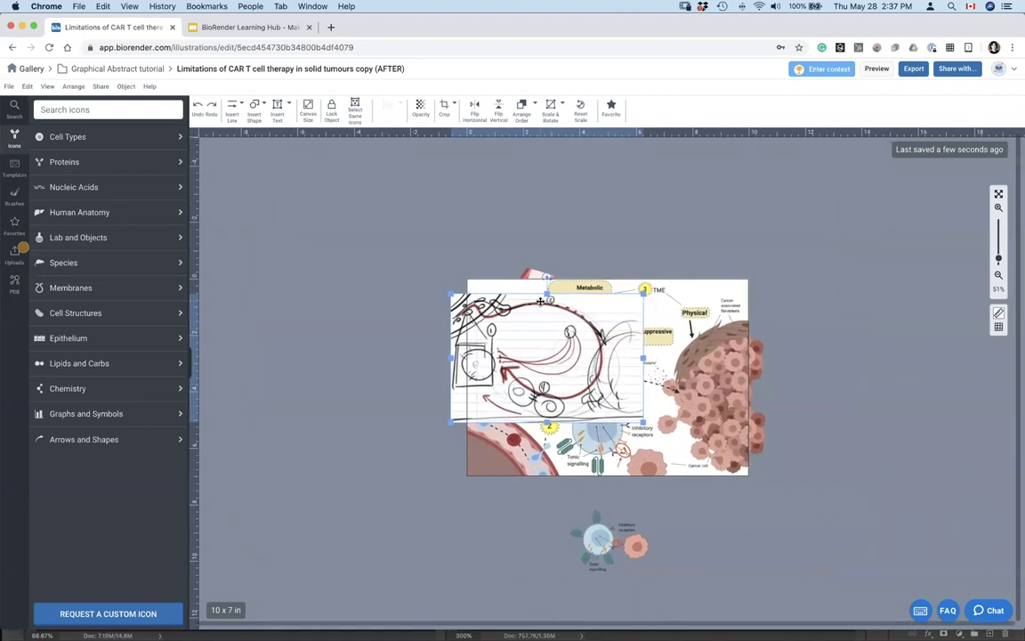
mouse_move(489, 413)
mouse_down()
mouse_move(517, 261)
mouse_move(537, 255)
mouse_up()
scroll(537, 255, up, 2)
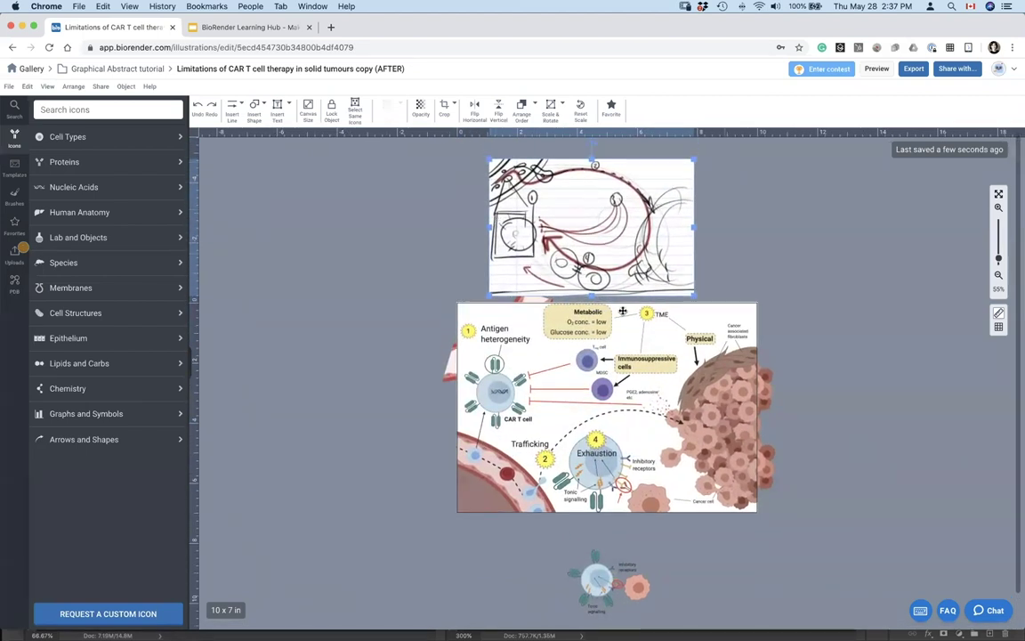
Move the original figure image off the canvas to its left, uncovering the rearranged elements underneath
click(578, 351)
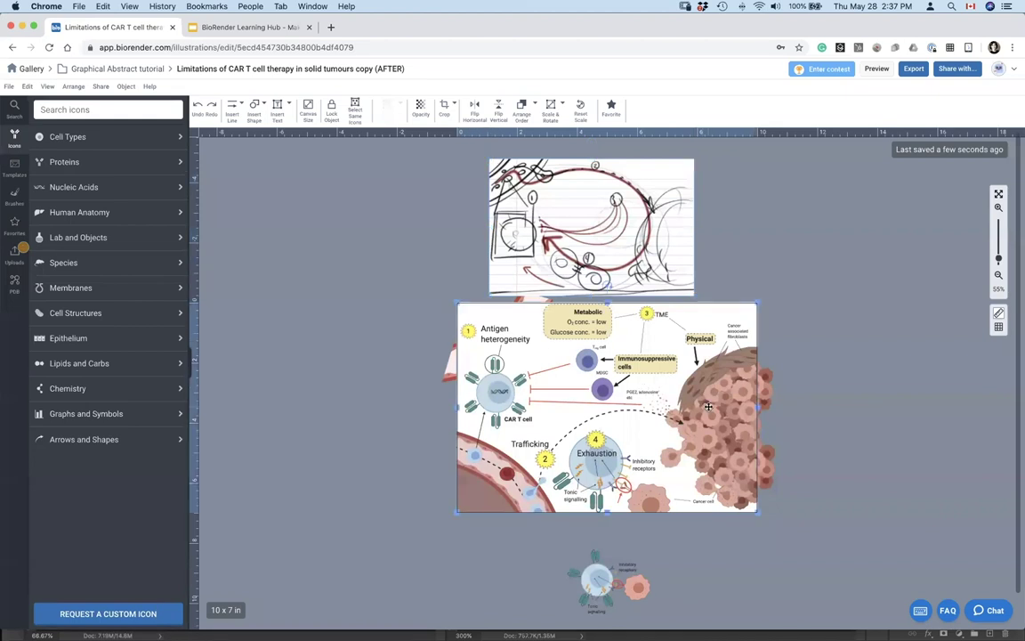
scroll(708, 407, up, 5)
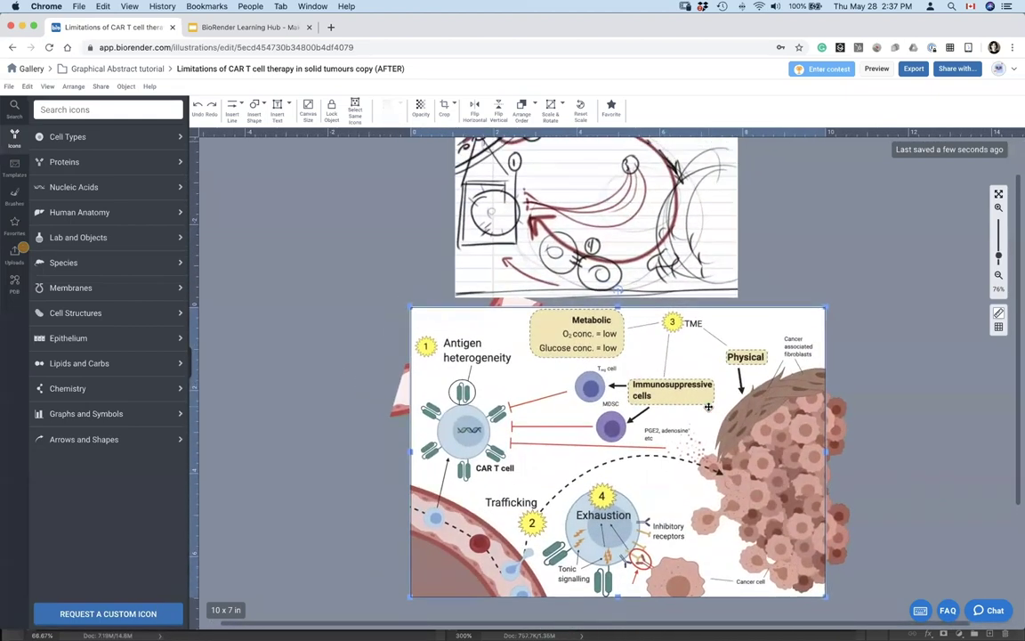
drag(804, 521, 388, 449)
scroll(388, 449, right, 1)
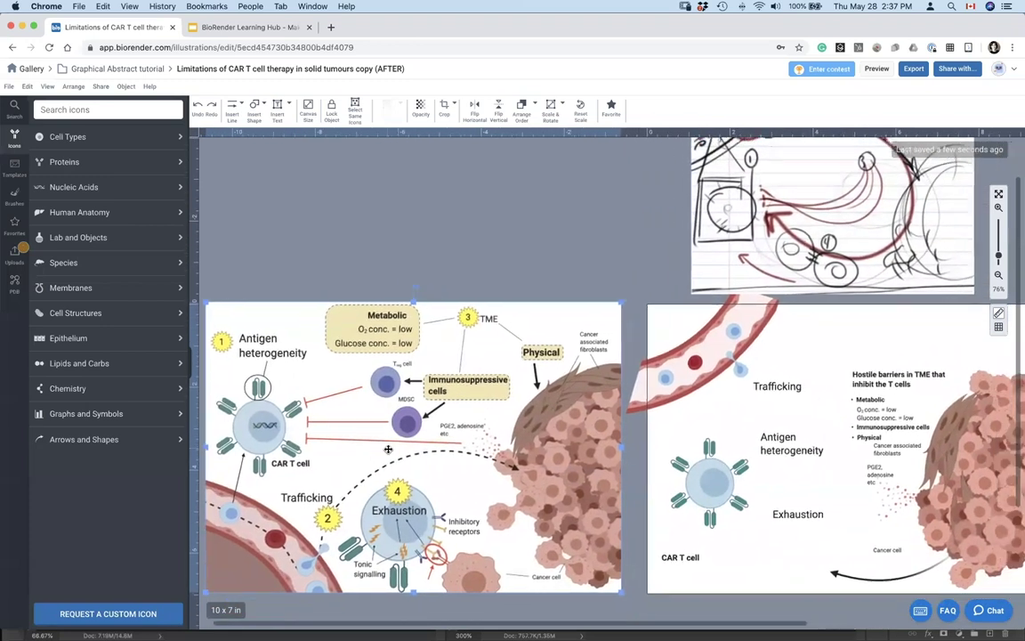
Compare the original figure with the rearranged canvas elements and the sketched layout above them
scroll(503, 500, right, 2)
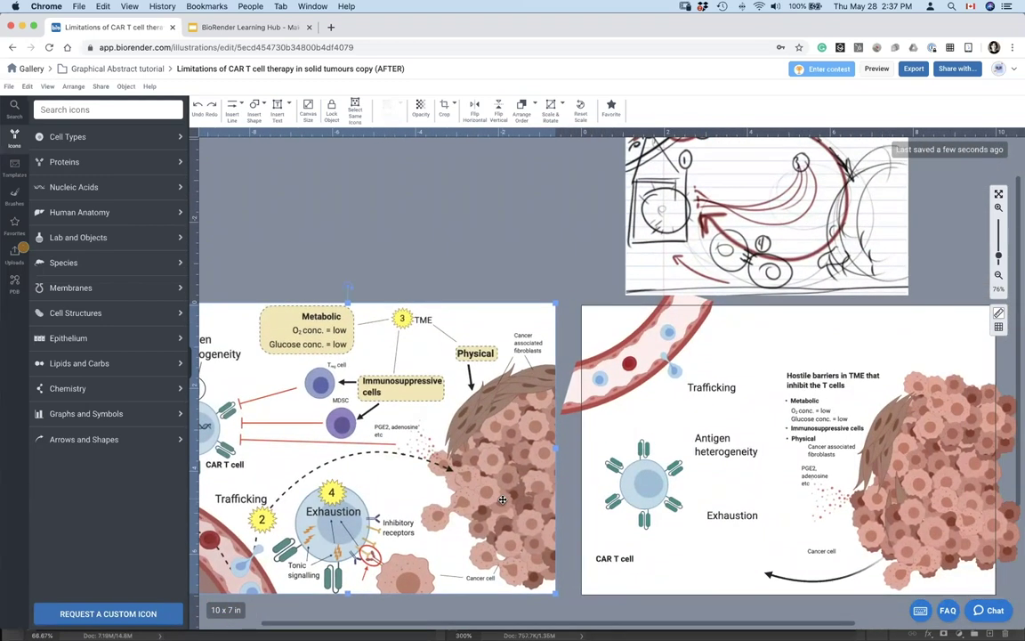
scroll(503, 500, up, 1)
scroll(503, 500, left, 1)
scroll(503, 500, down, 1)
scroll(503, 500, right, 3)
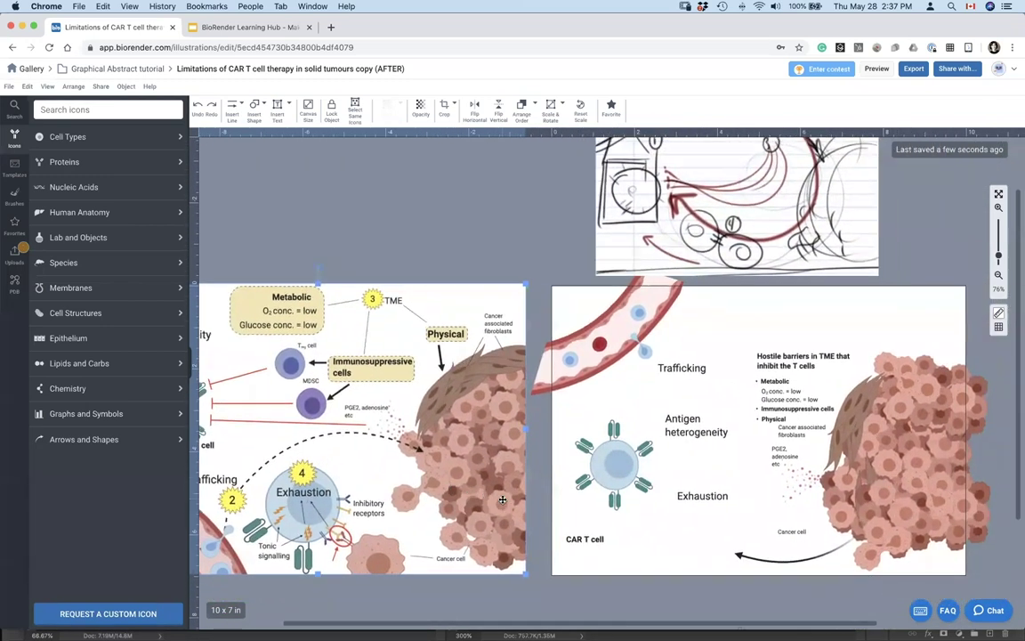
scroll(420, 449, right, 1)
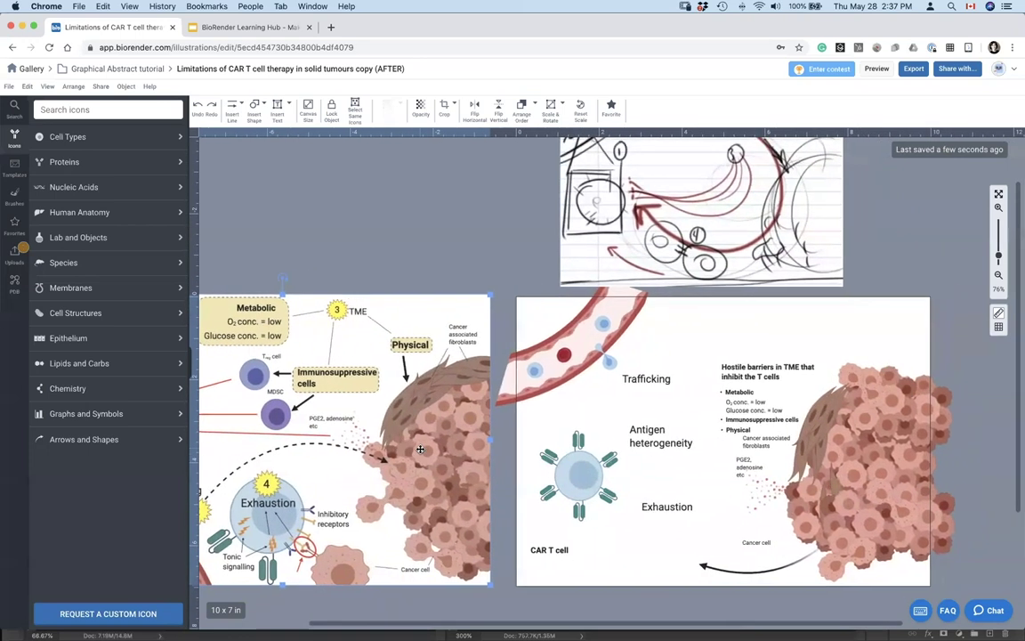
scroll(420, 449, left, 4)
scroll(421, 449, left, 3)
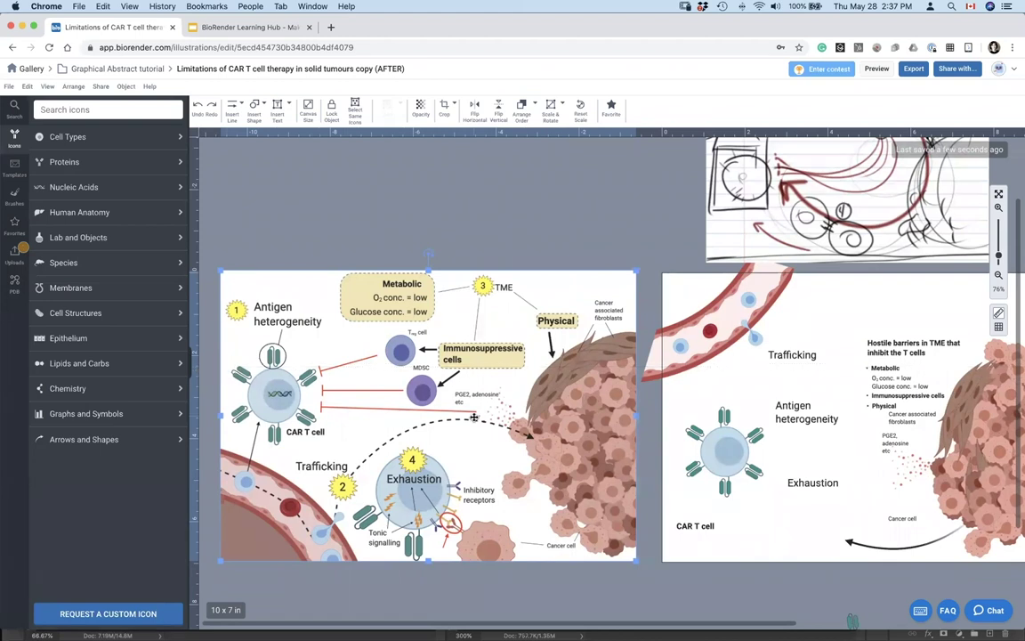
scroll(474, 417, right, 3)
scroll(475, 418, left, 3)
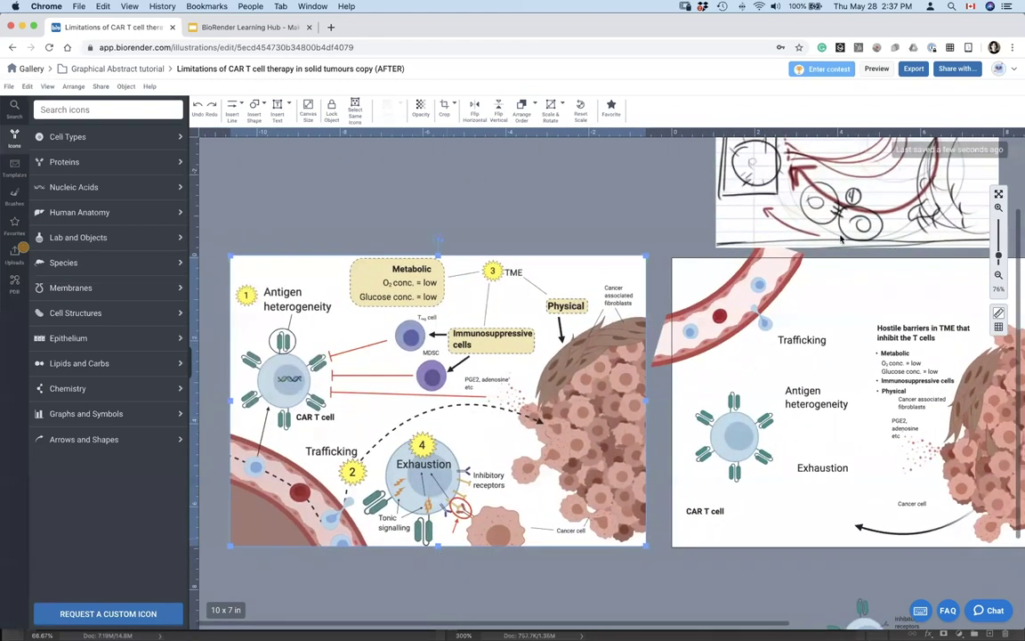
scroll(725, 313, right, 8)
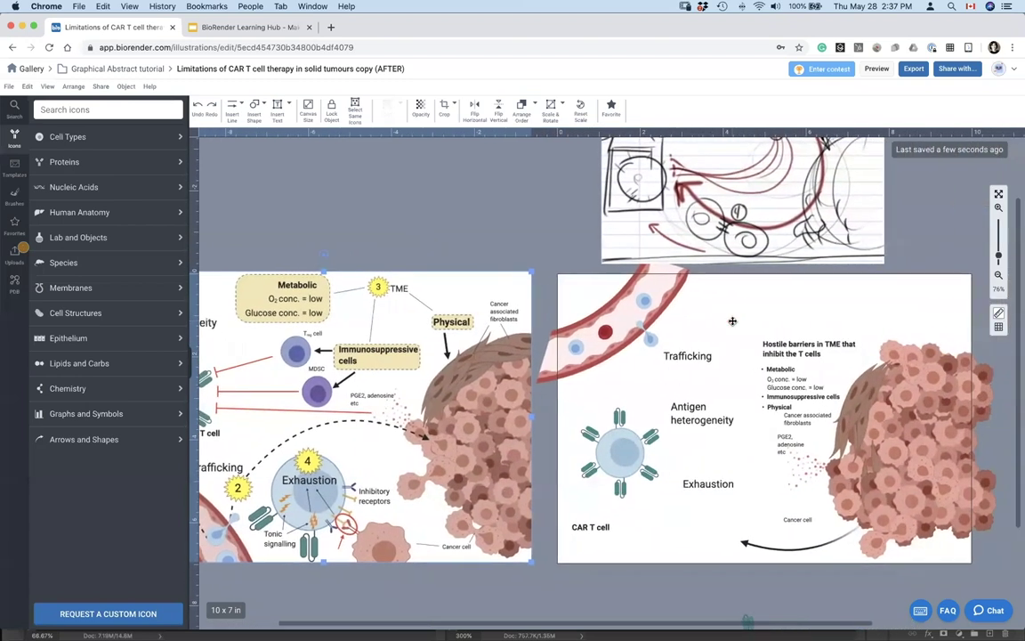
scroll(733, 320, right, 4)
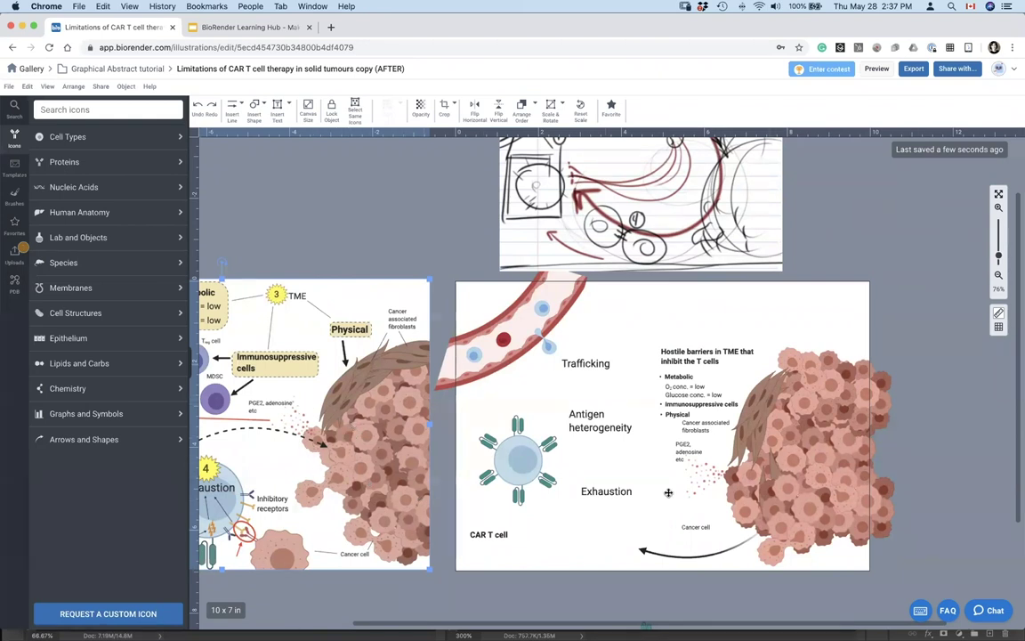
scroll(690, 484, left, 5)
scroll(690, 483, left, 3)
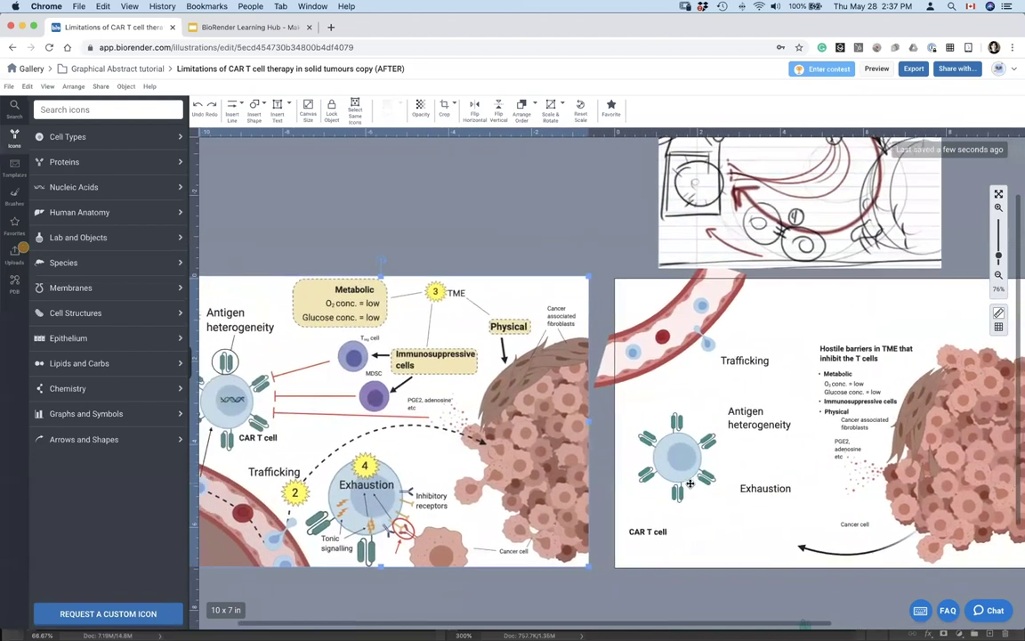
scroll(689, 483, right, 8)
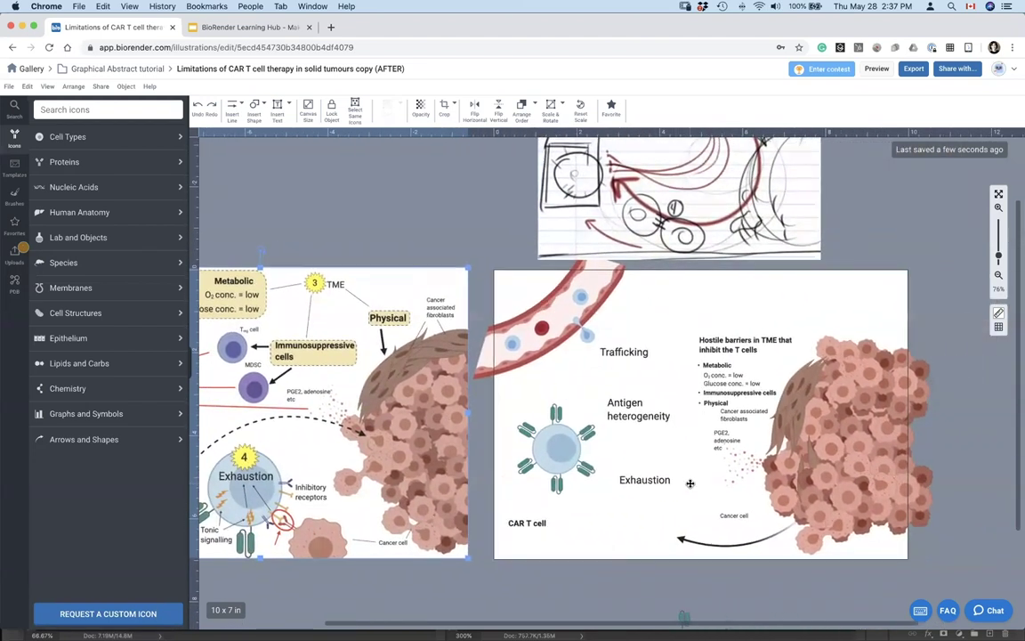
Shift the original figure image further left to widen its gap from the canvas
scroll(690, 483, right, 1)
drag(344, 398, 276, 405)
scroll(505, 416, right, 2)
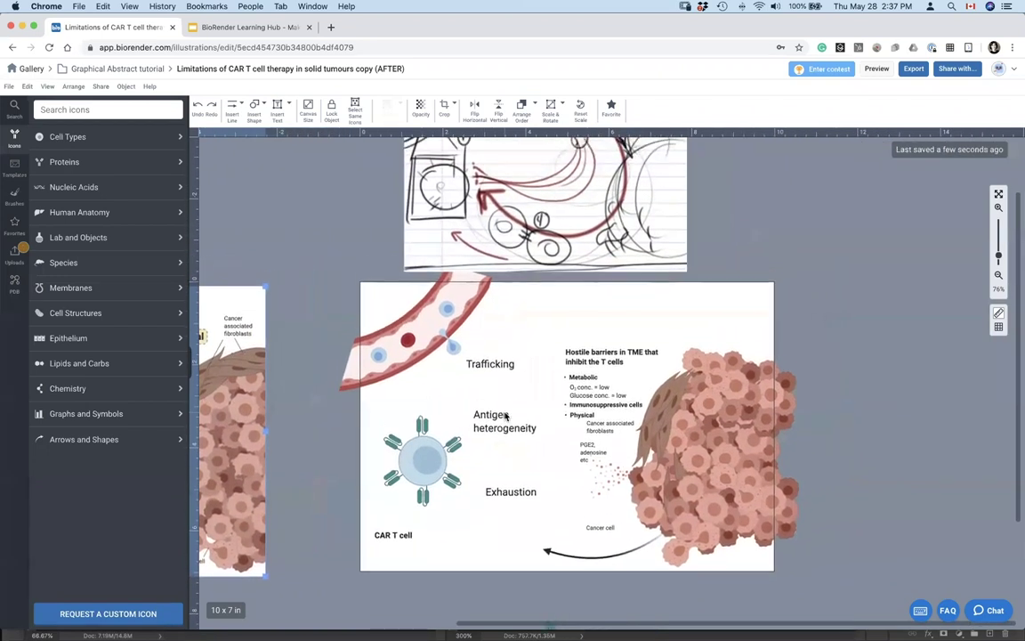
scroll(493, 267, up, 3)
scroll(539, 350, down, 2)
scroll(538, 350, right, 1)
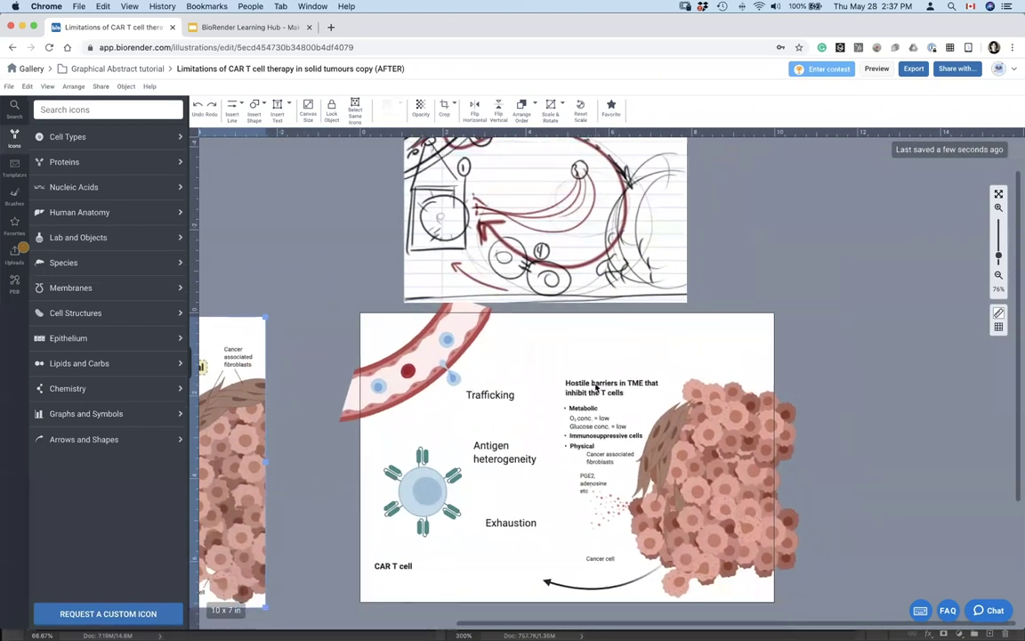
Draw a square-cornered rectangle covering the CAR T cell and its receptors, and send it to the back
click(420, 505)
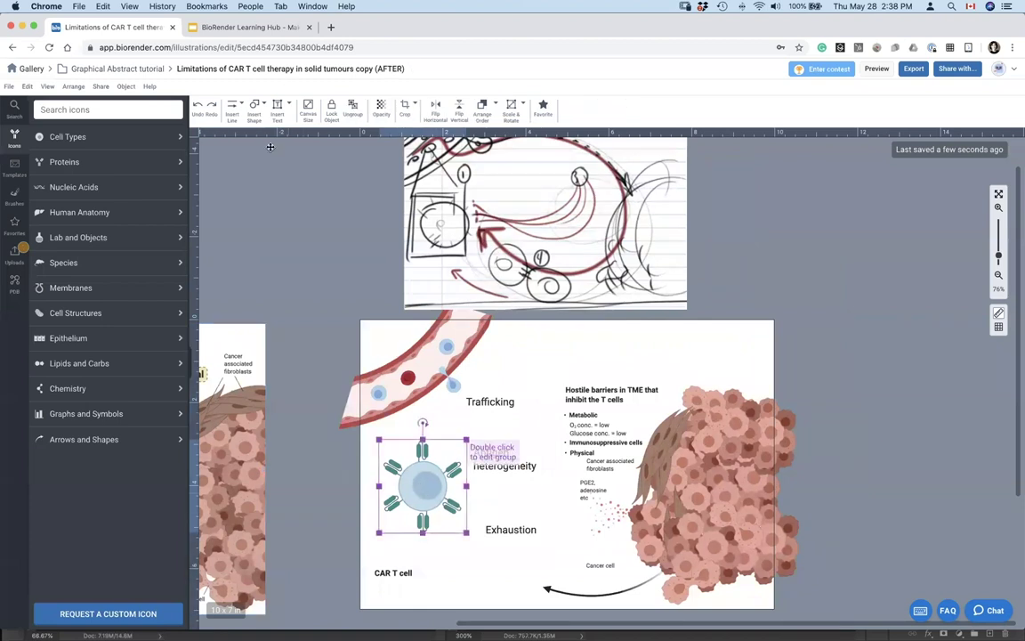
click(255, 109)
mouse_move(276, 133)
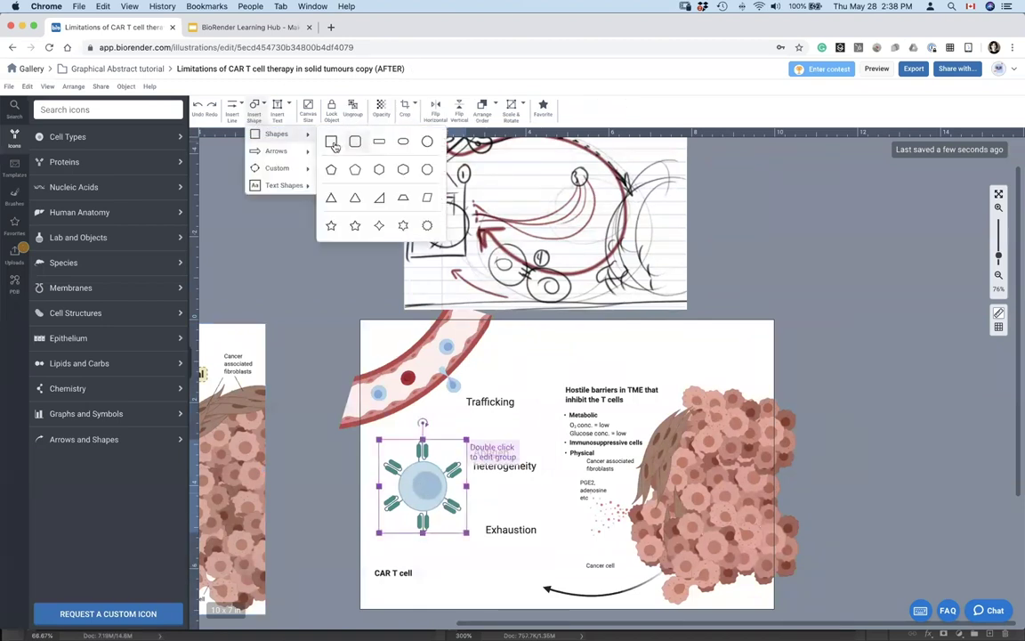
click(311, 133)
drag(371, 427, 472, 541)
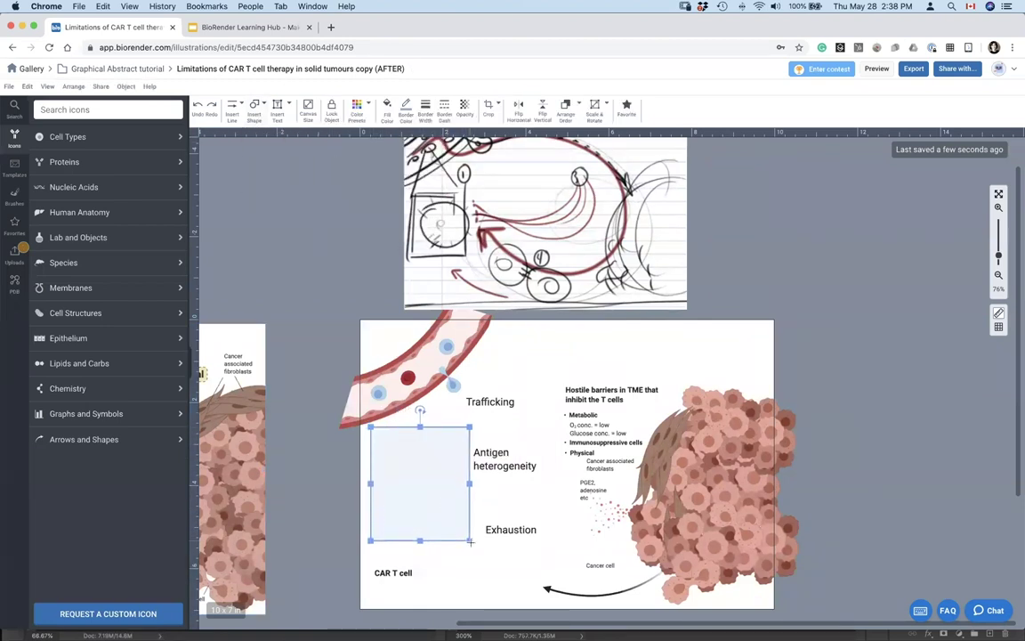
right_click(438, 494)
mouse_move(476, 553)
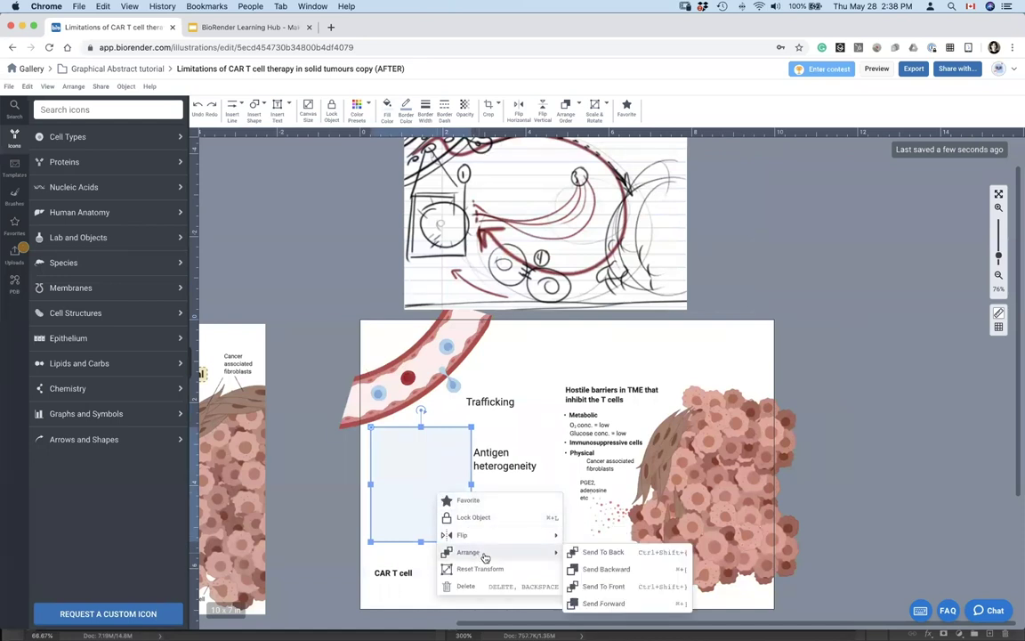
click(592, 553)
Adjust the rectangle so it frames the cell evenly, and place the "CAR T cell" label on the cell's centre
click(311, 500)
click(386, 444)
drag(474, 425, 448, 444)
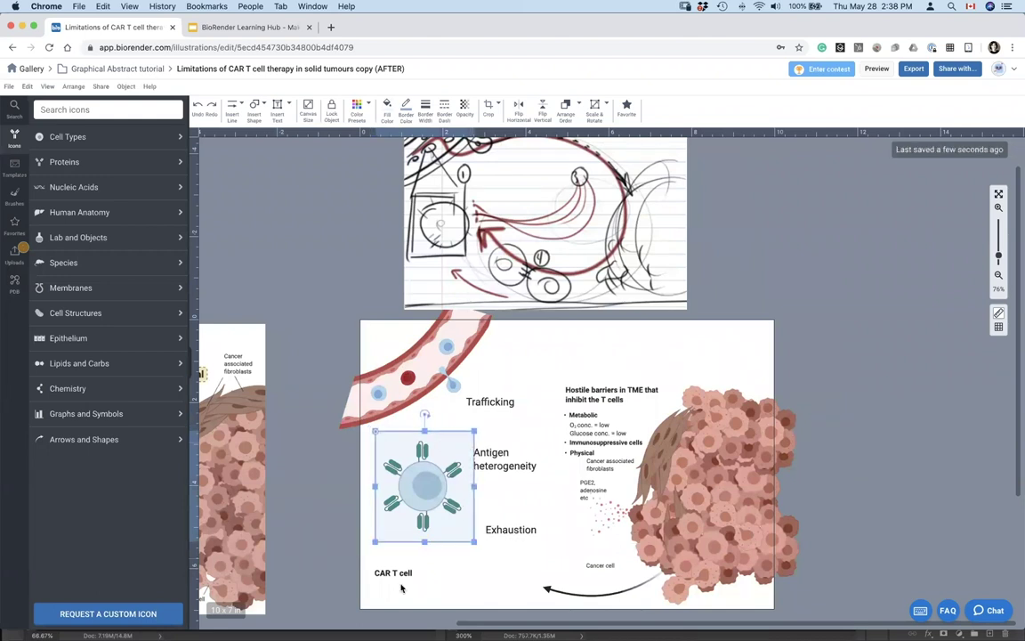
drag(398, 573, 430, 490)
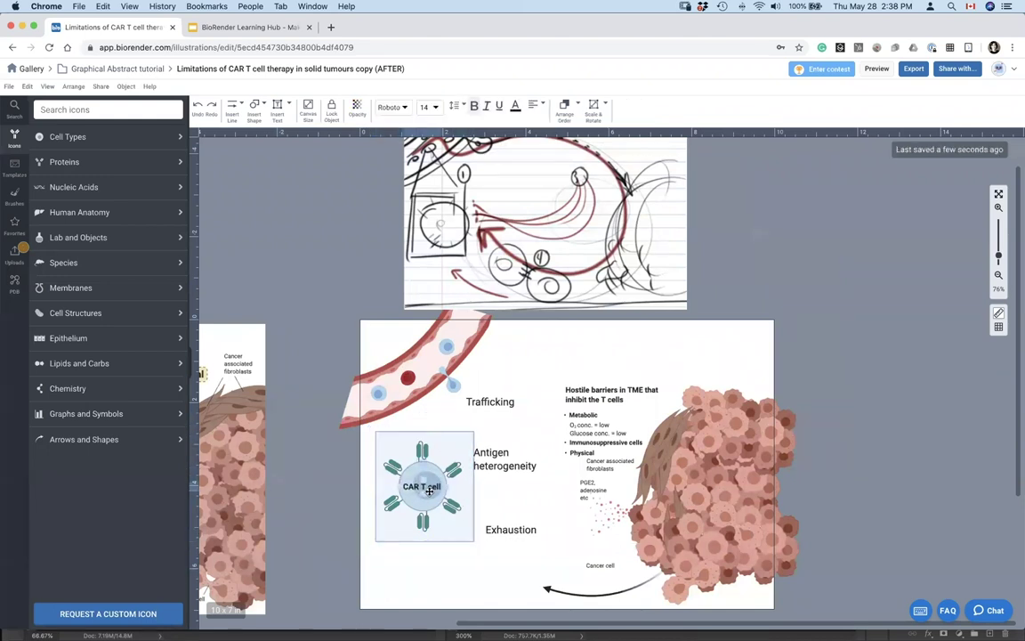
click(344, 520)
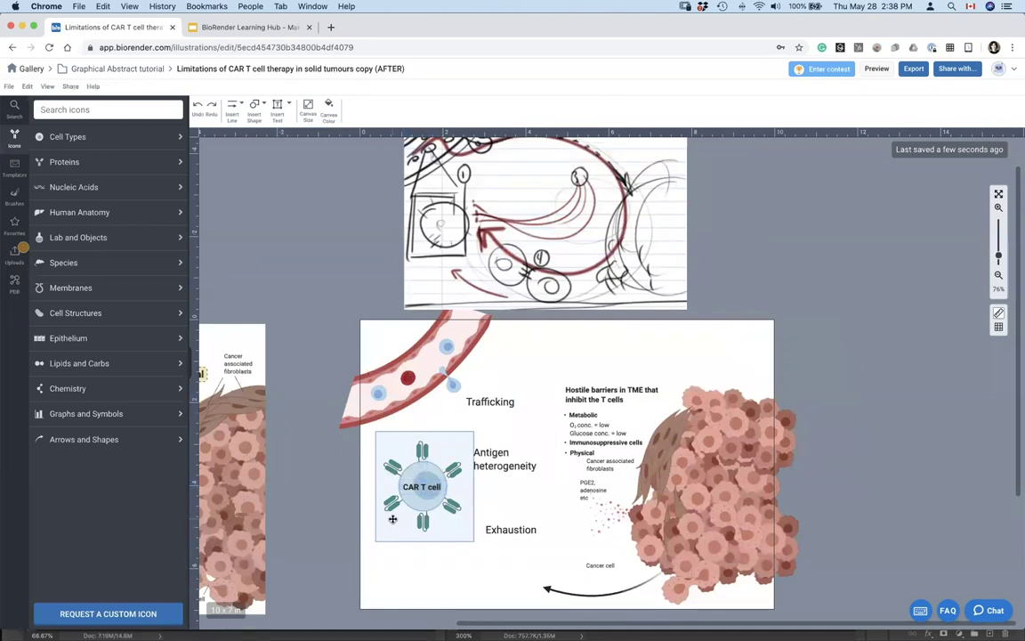
Insert a straight fading line from the box's upper-left corner to the lower-left blue cell in the blood vessel
click(232, 105)
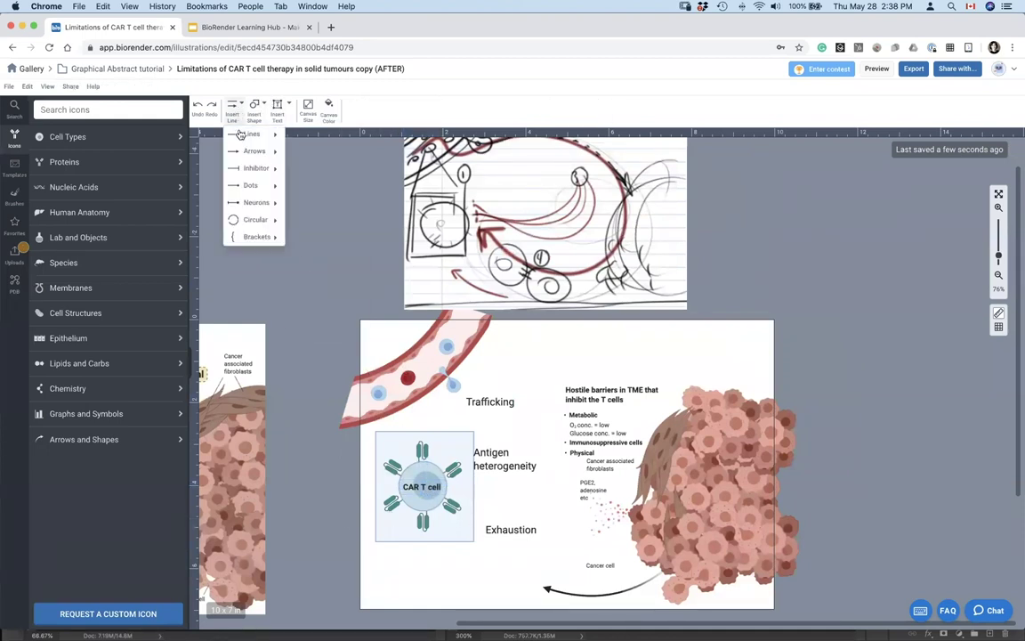
mouse_move(254, 134)
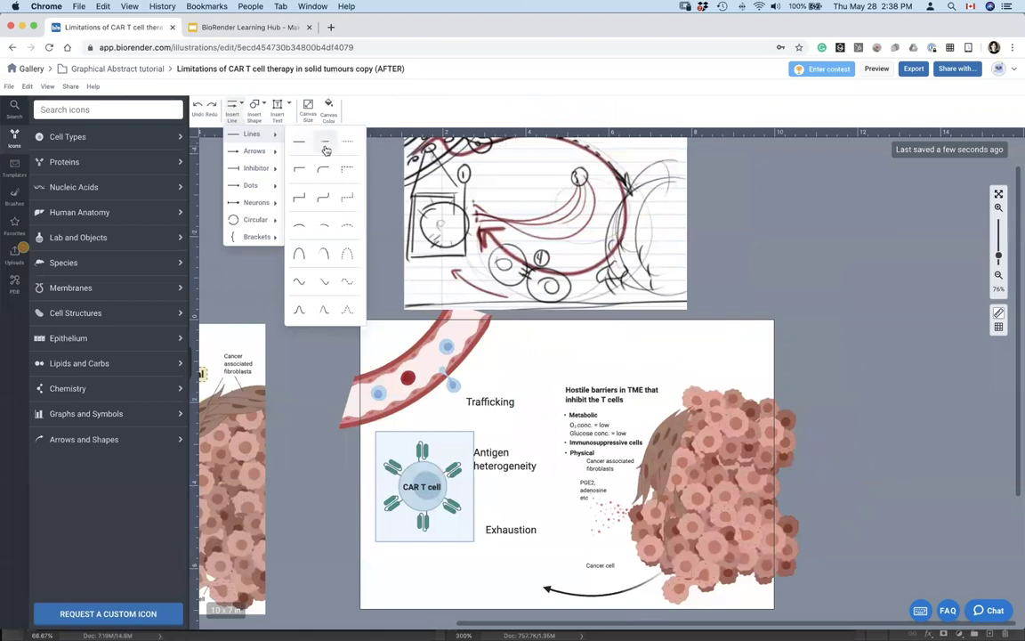
click(326, 146)
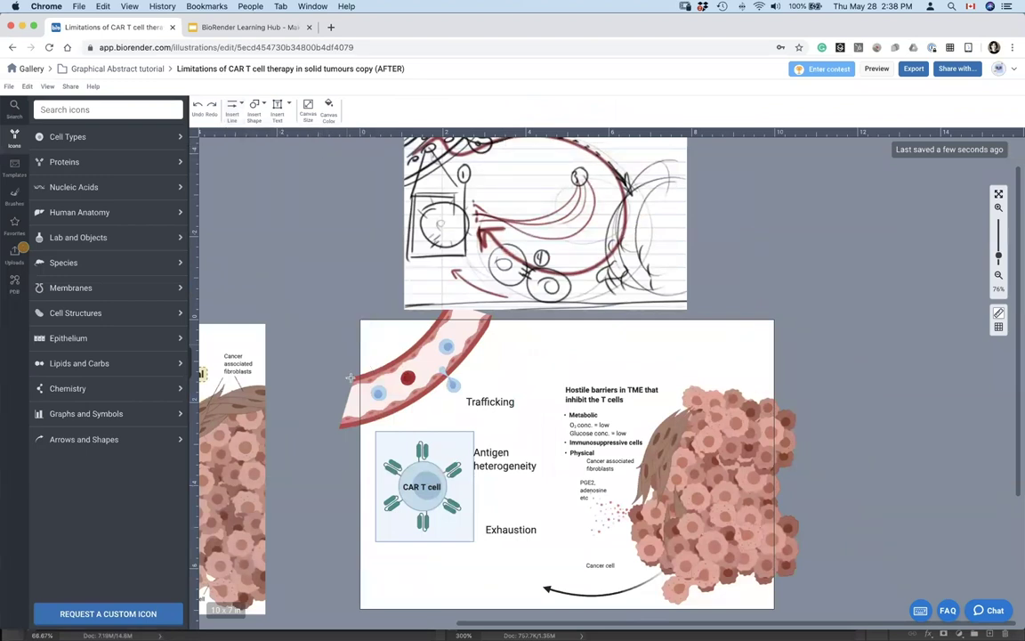
drag(377, 431, 371, 392)
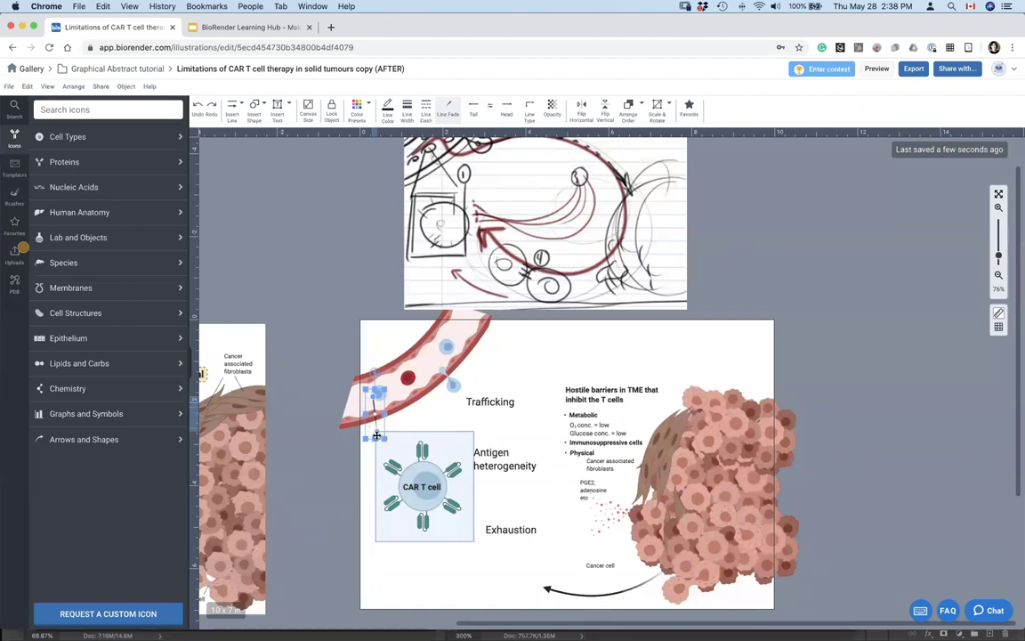
click(376, 434)
click(375, 435)
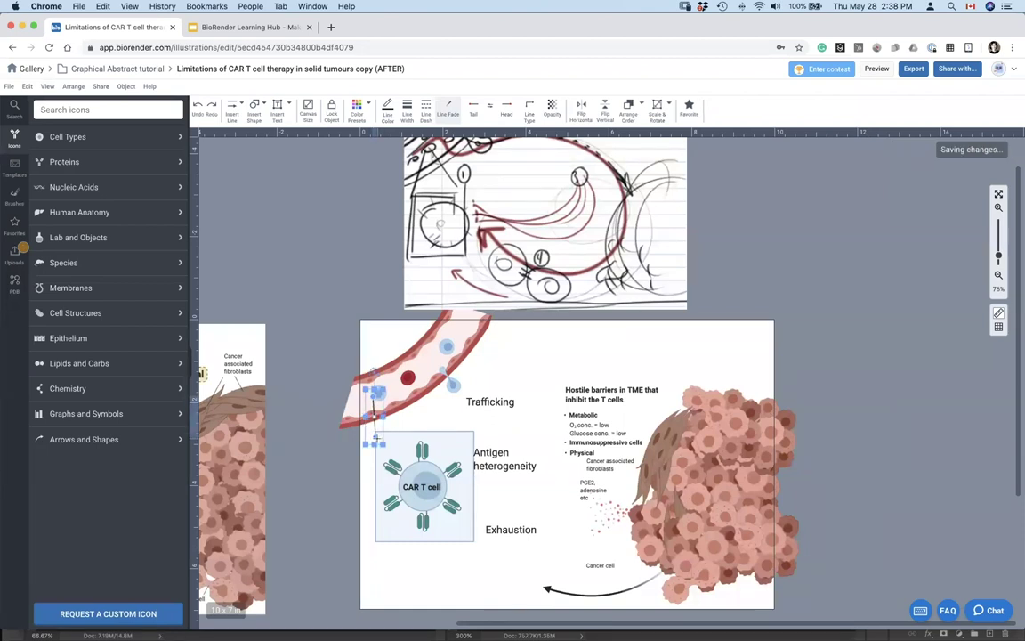
Duplicate the fading line and run the copy from the blood vessel's blue cell to the box's upper-right corner
scroll(374, 435, up, 5)
alt+drag(372, 383, 385, 335)
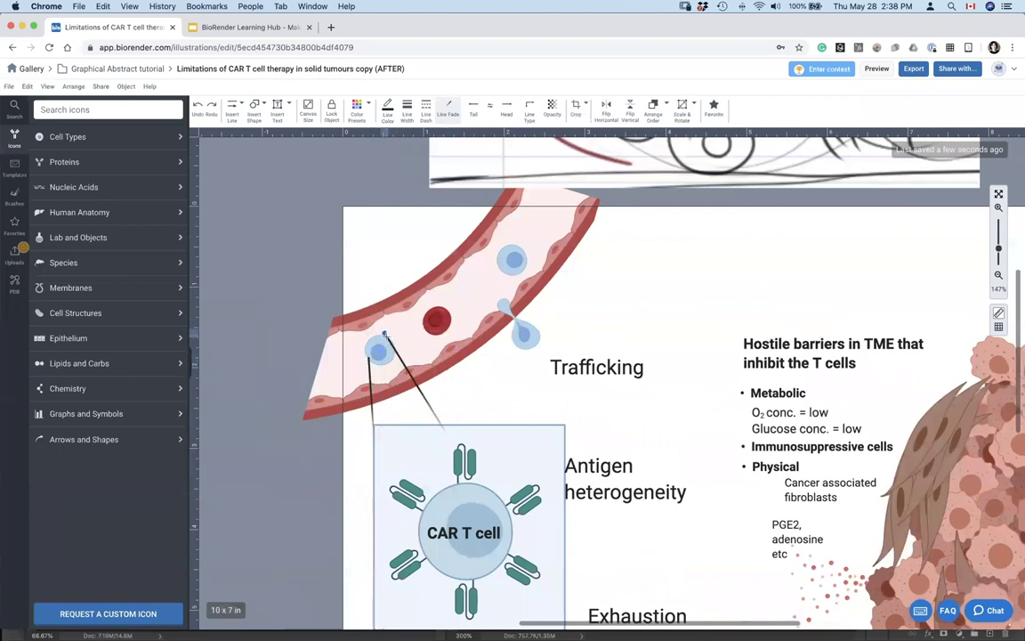
click(435, 437)
drag(447, 435, 563, 423)
scroll(487, 487, down, 3)
scroll(487, 487, right, 2)
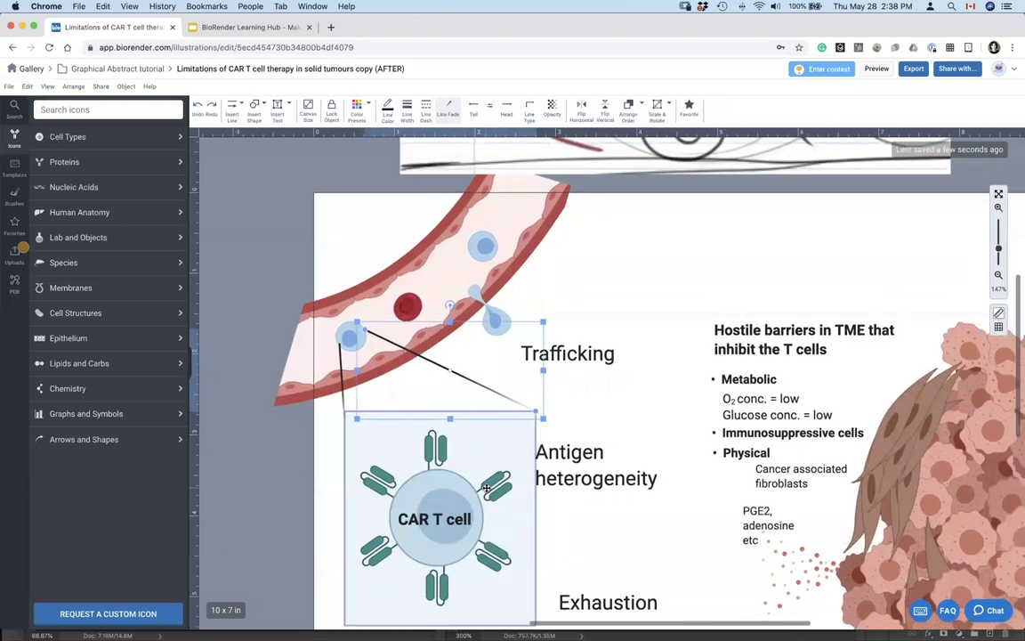
Select both callout lines and swap their head and tail so they fade out towards the blood vessel cell
shift+click(334, 341)
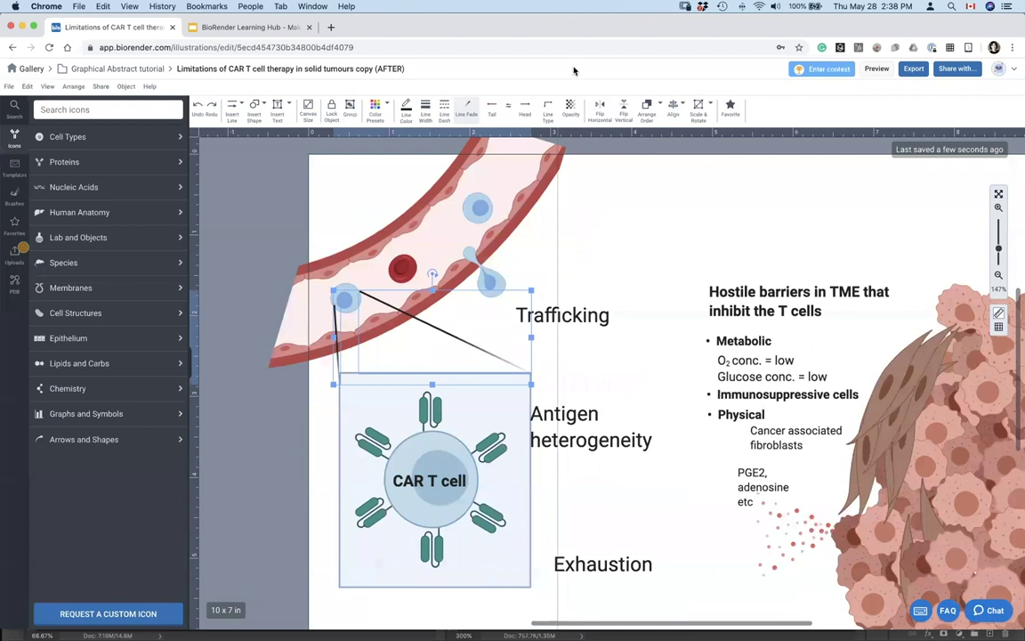
click(510, 108)
click(509, 109)
click(509, 109)
click(509, 108)
click(509, 108)
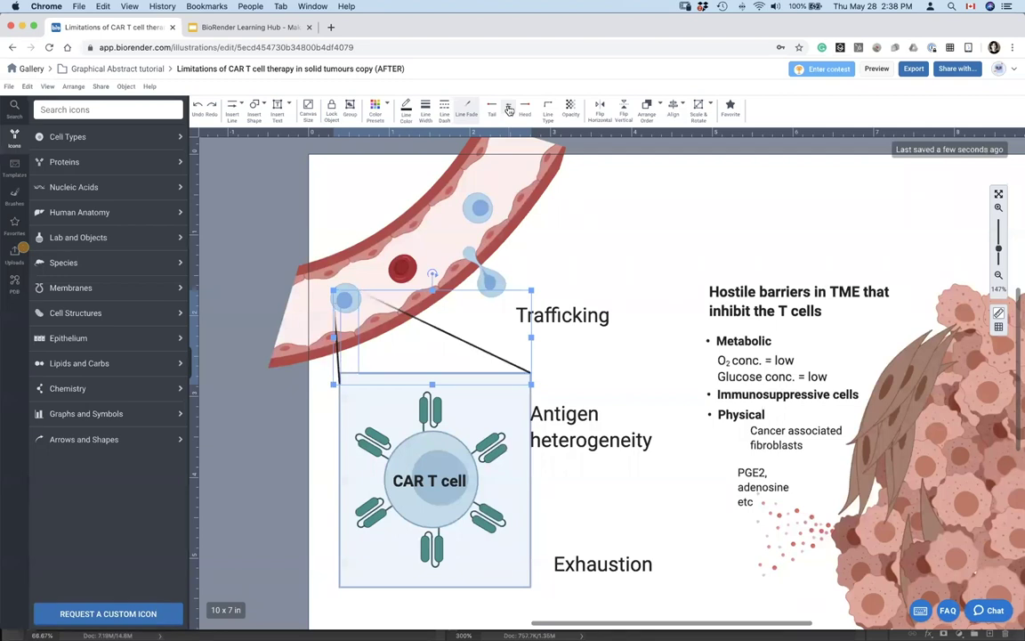
Recolour both callout lines dark grey and align the left line's lower end with the box's upper-left corner
click(407, 108)
click(413, 358)
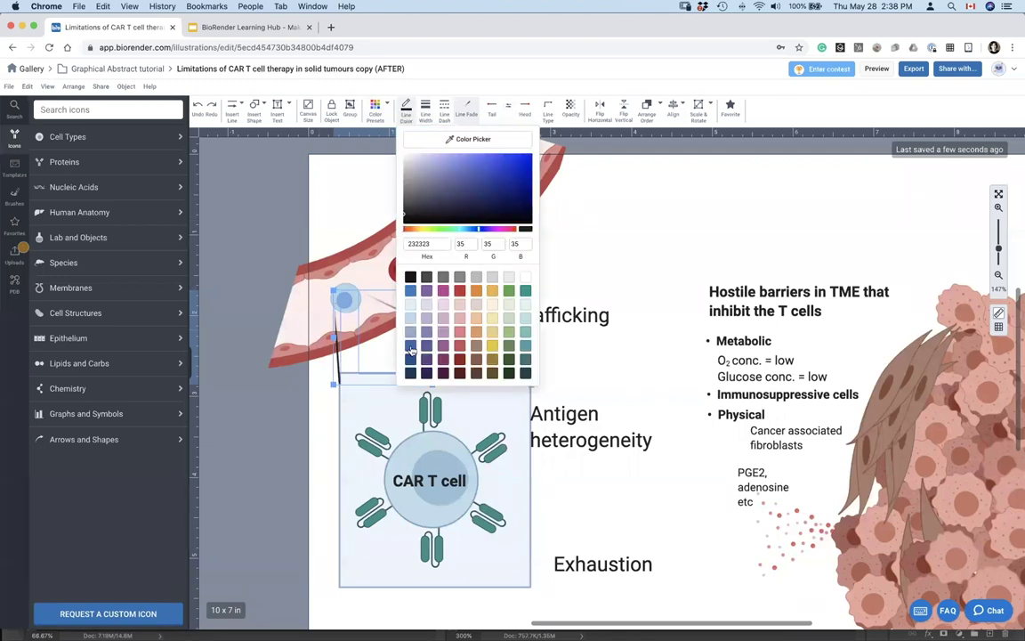
click(410, 277)
click(410, 291)
click(412, 335)
click(412, 357)
drag(448, 206, 428, 197)
click(289, 469)
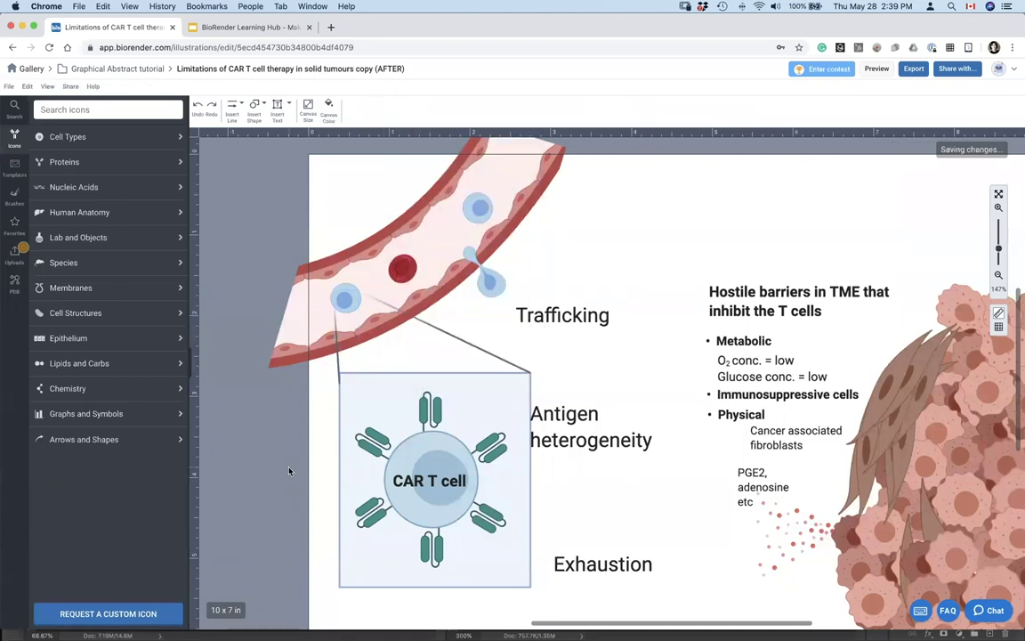
drag(338, 383, 337, 374)
click(291, 435)
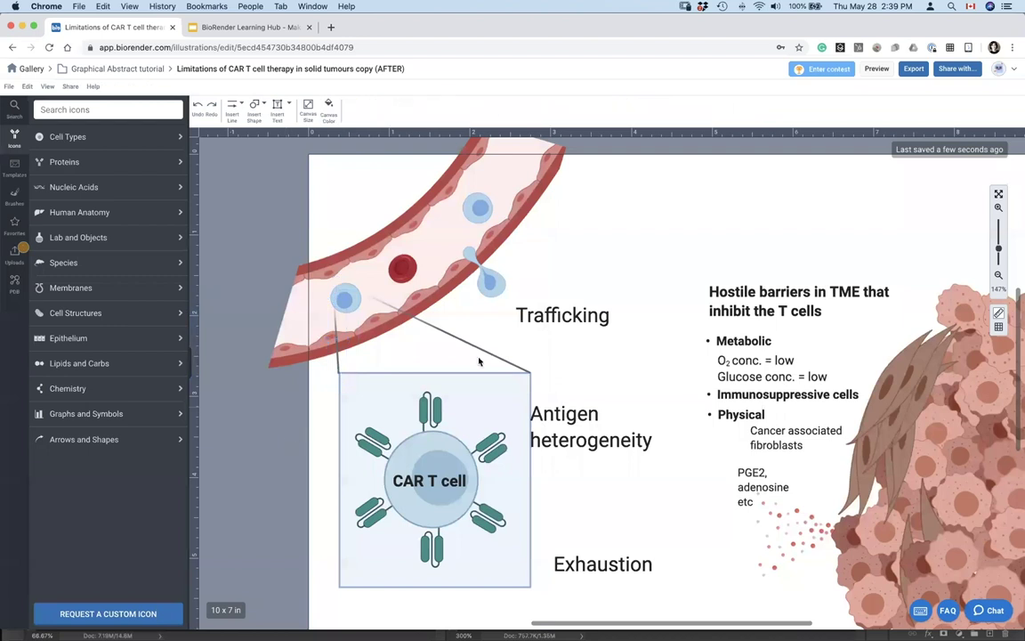
click(514, 384)
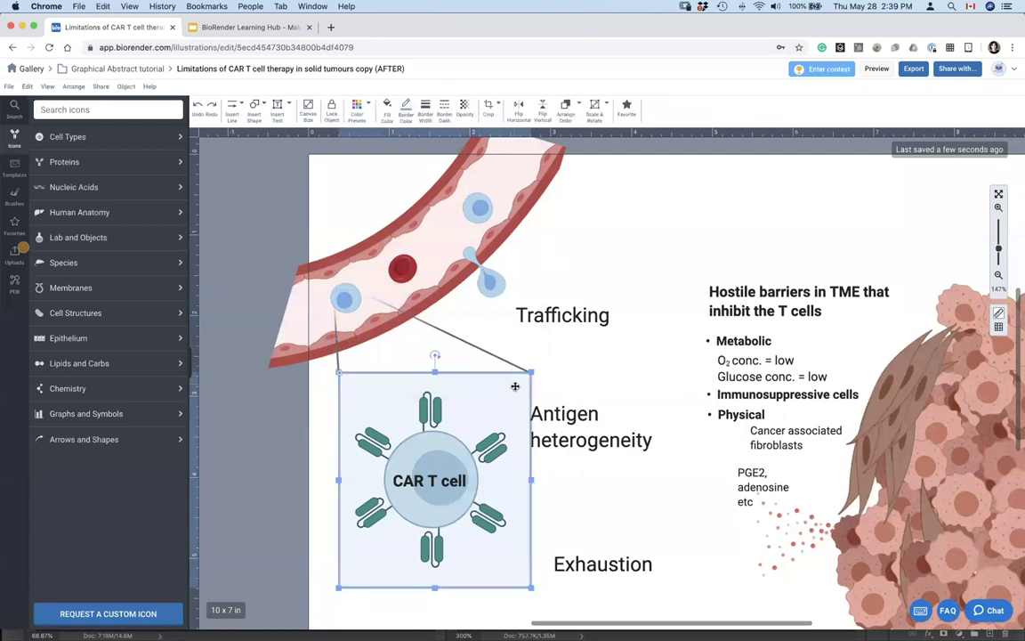
key(super+d)
drag(501, 396, 444, 288)
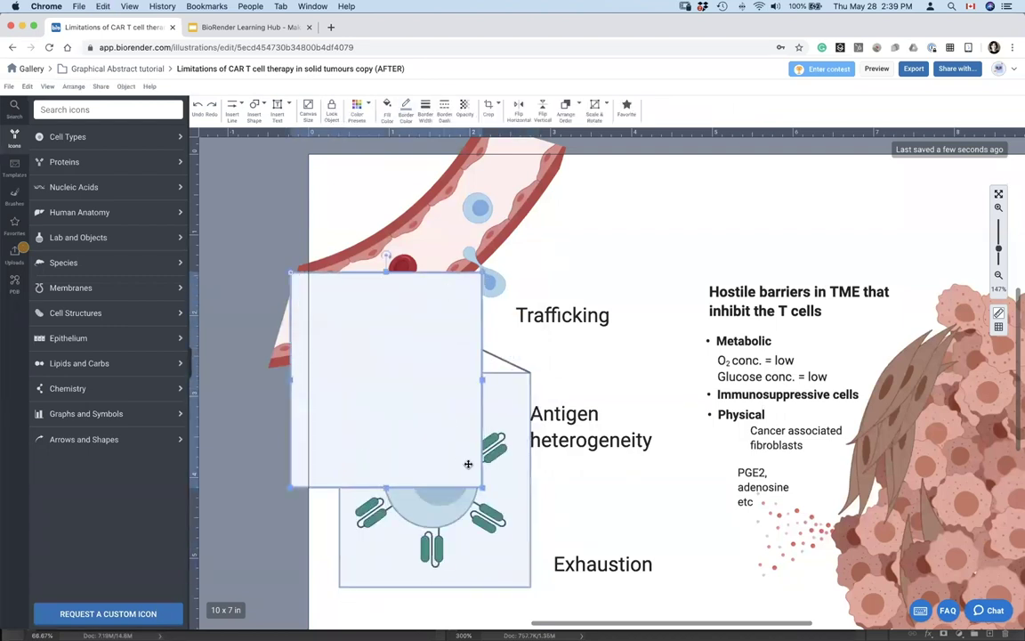
drag(482, 487, 246, 235)
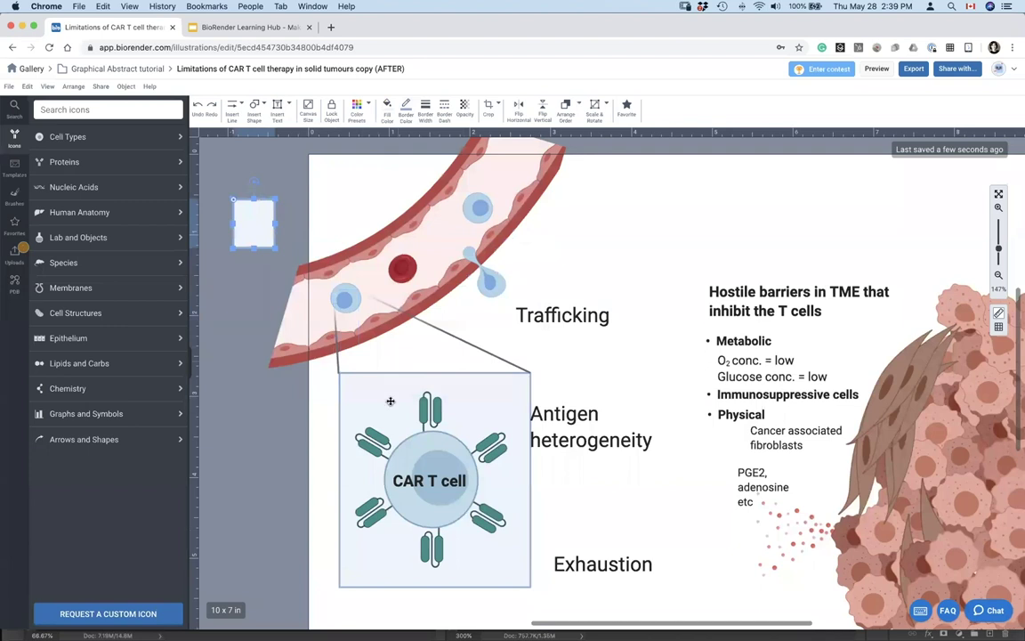
scroll(397, 409, down, 6)
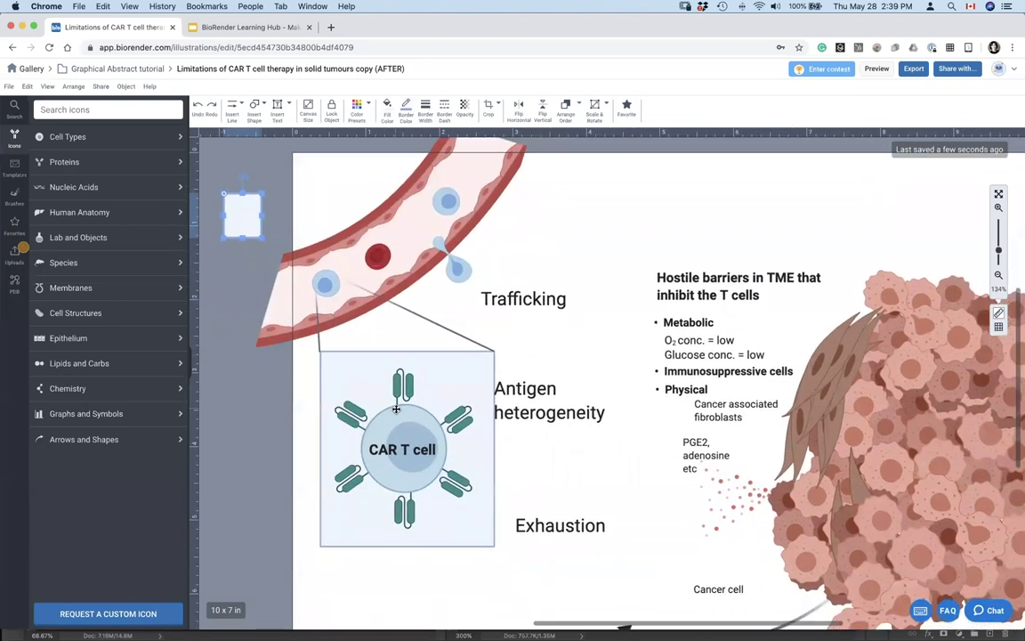
scroll(396, 409, down, 1)
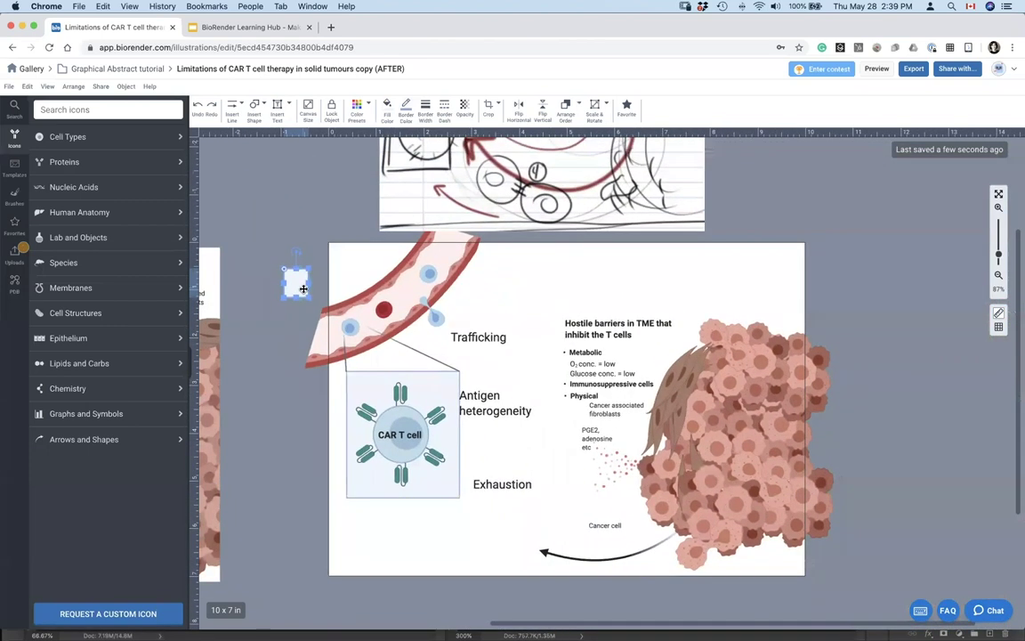
key(Delete)
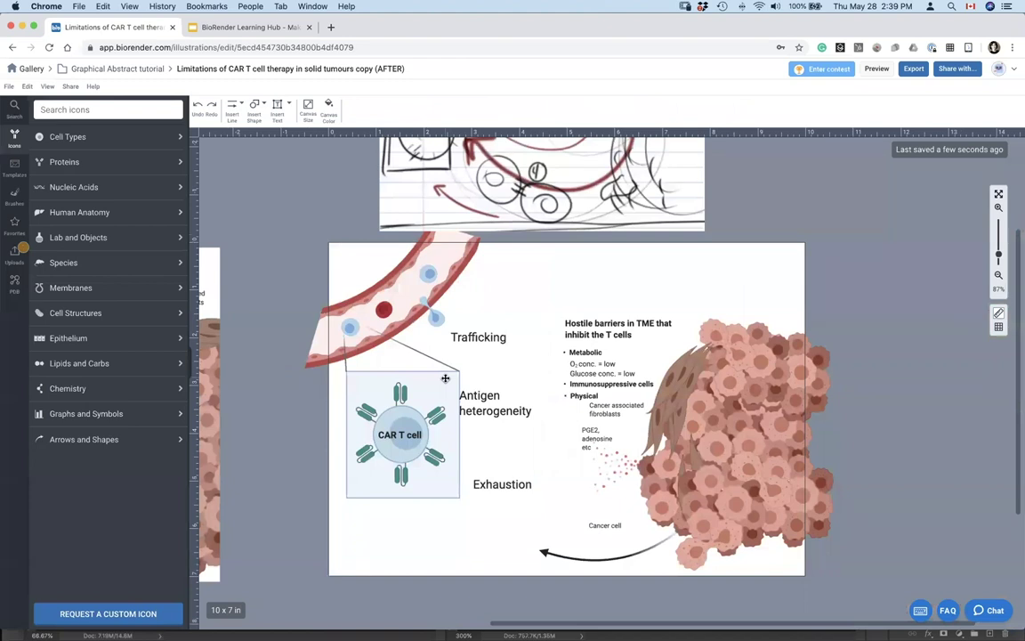
Duplicate the CAR T cell's cell and receptor group, shrink the copy, and place it over the lower-left blue cell in the blood vessel
scroll(361, 357, left, 5)
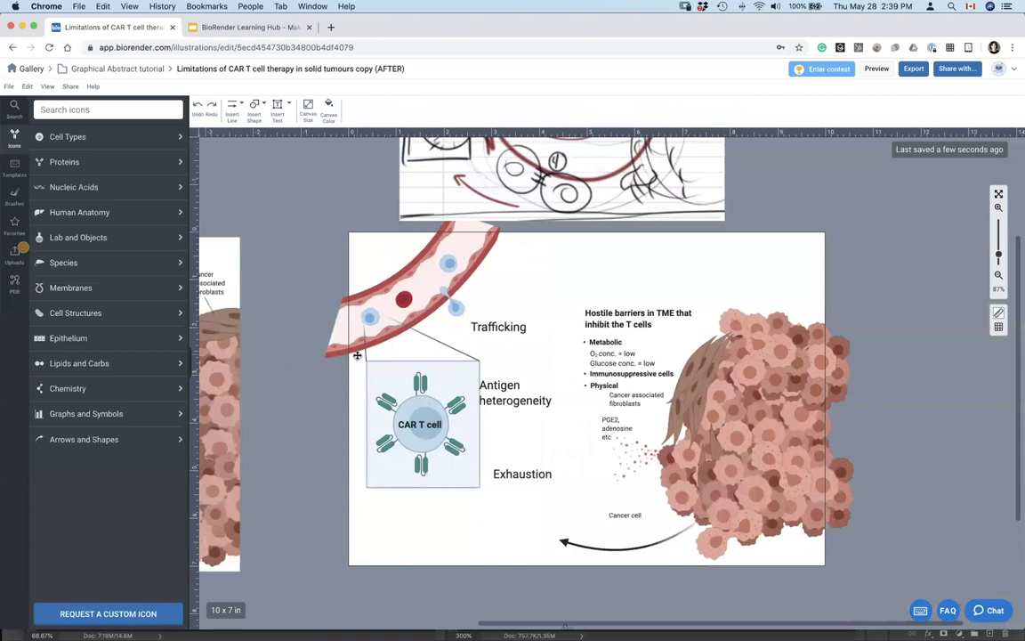
scroll(357, 355, left, 10)
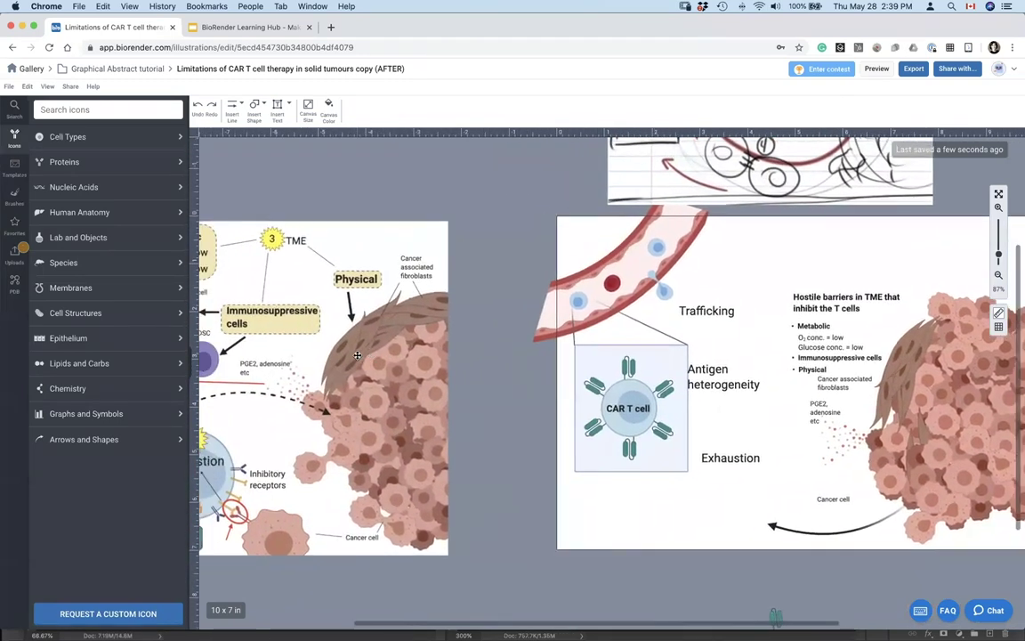
scroll(357, 355, left, 3)
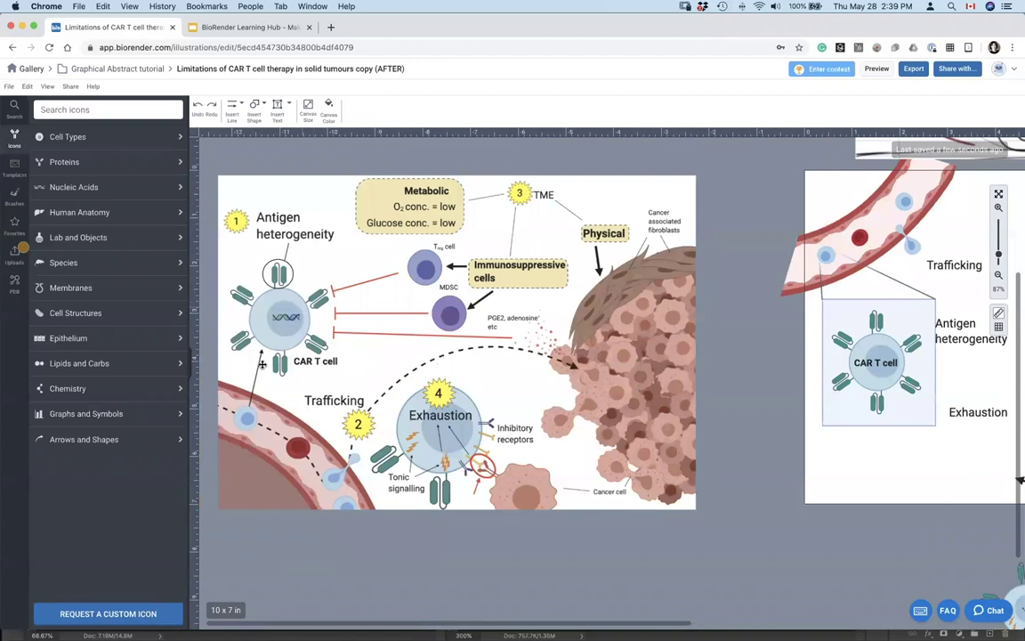
scroll(269, 425, right, 11)
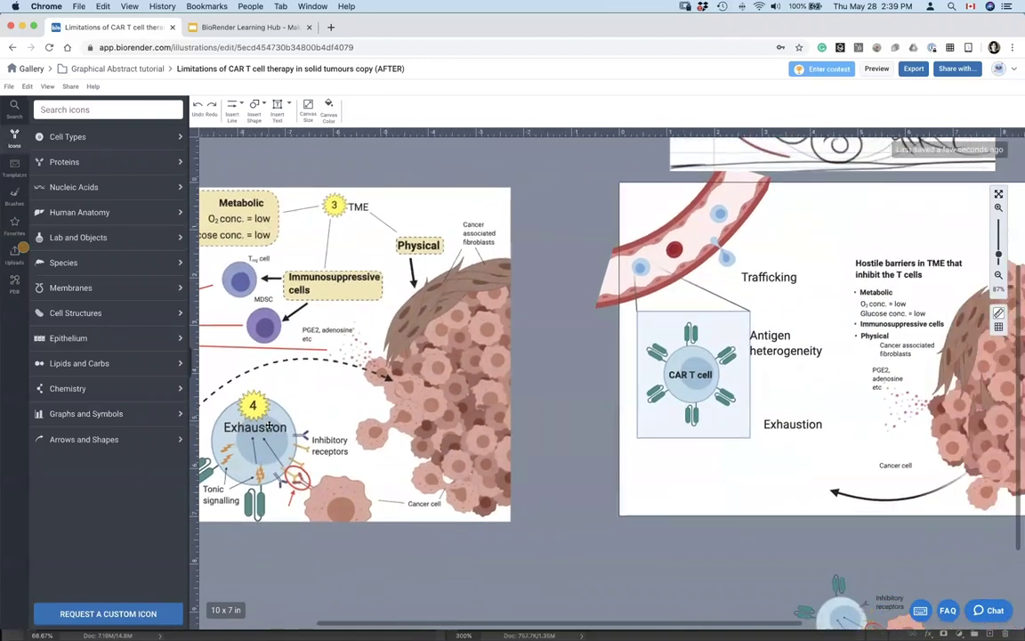
click(494, 426)
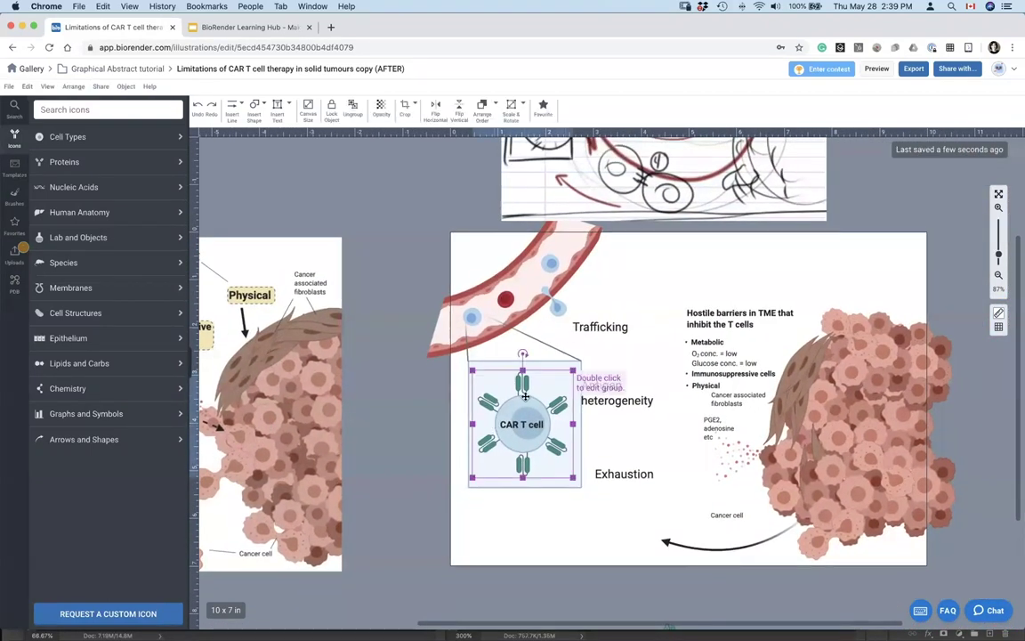
key(super+d)
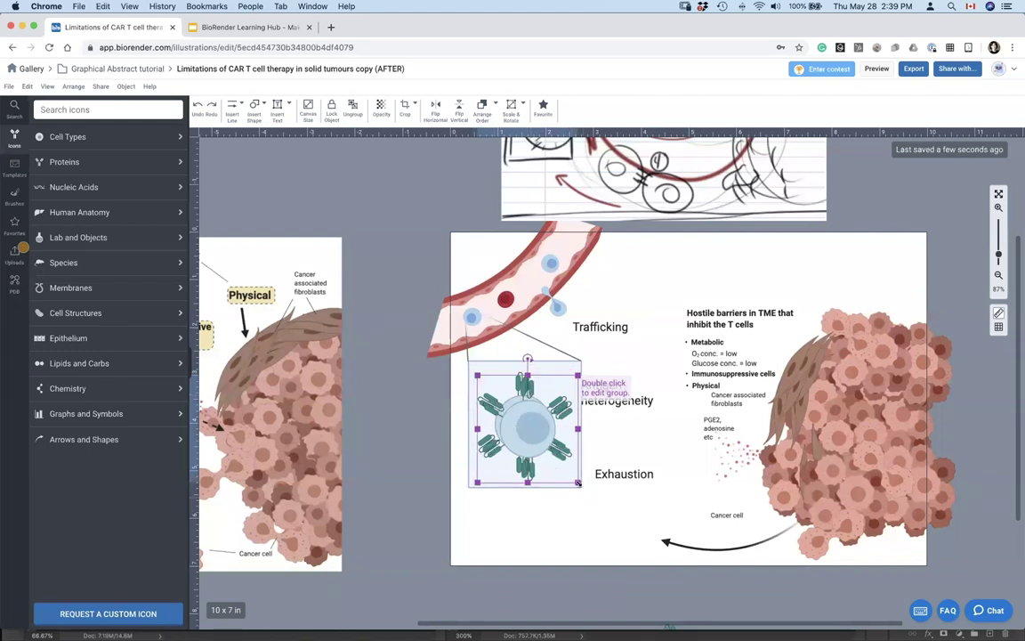
drag(578, 484, 479, 324)
key(Escape)
click(395, 295)
scroll(396, 295, right, 3)
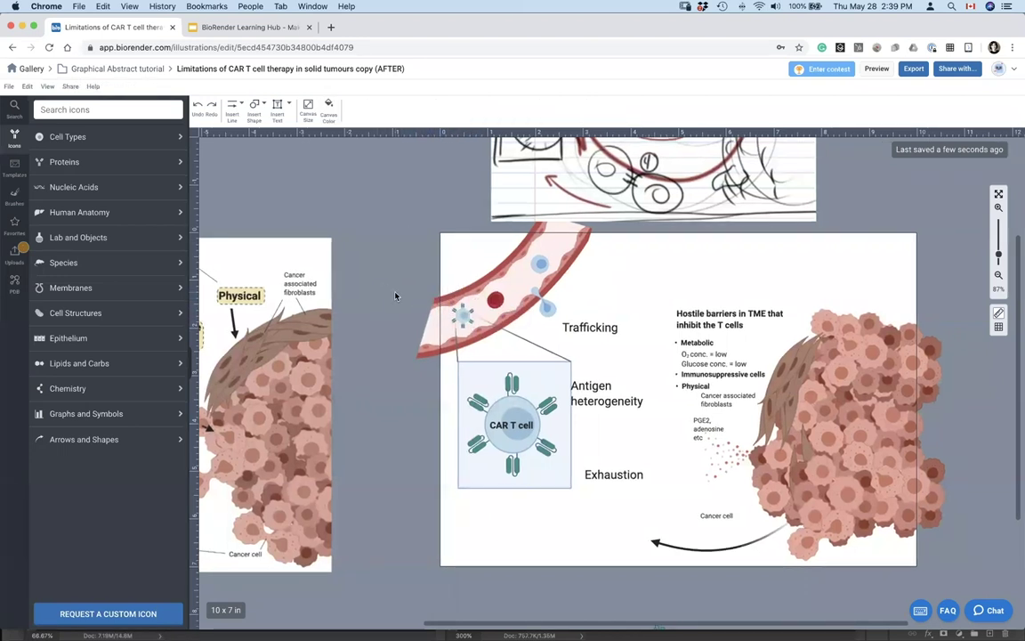
Copy the small receptor-bearing cell to the vessel's upper end and shift the plain T cell slightly down to make room
scroll(396, 295, right, 3)
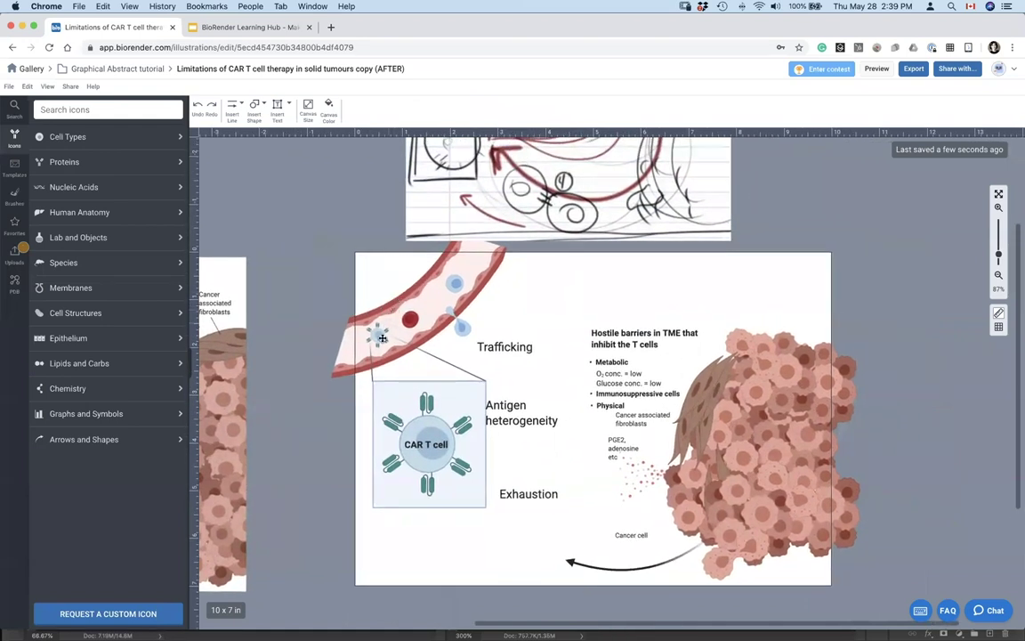
drag(383, 339, 473, 269)
click(455, 286)
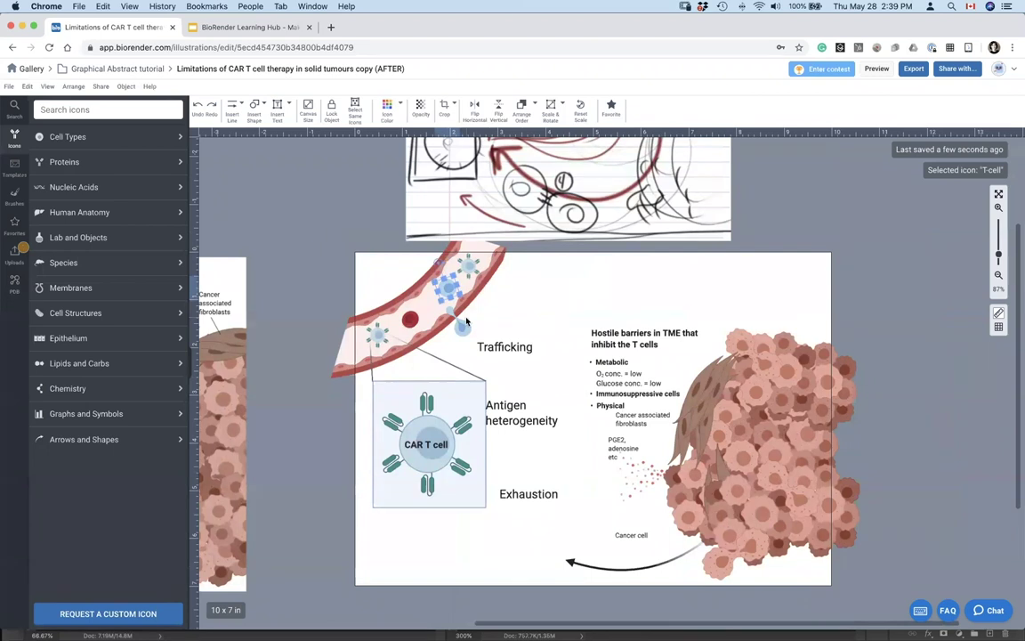
scroll(466, 322, up, 5)
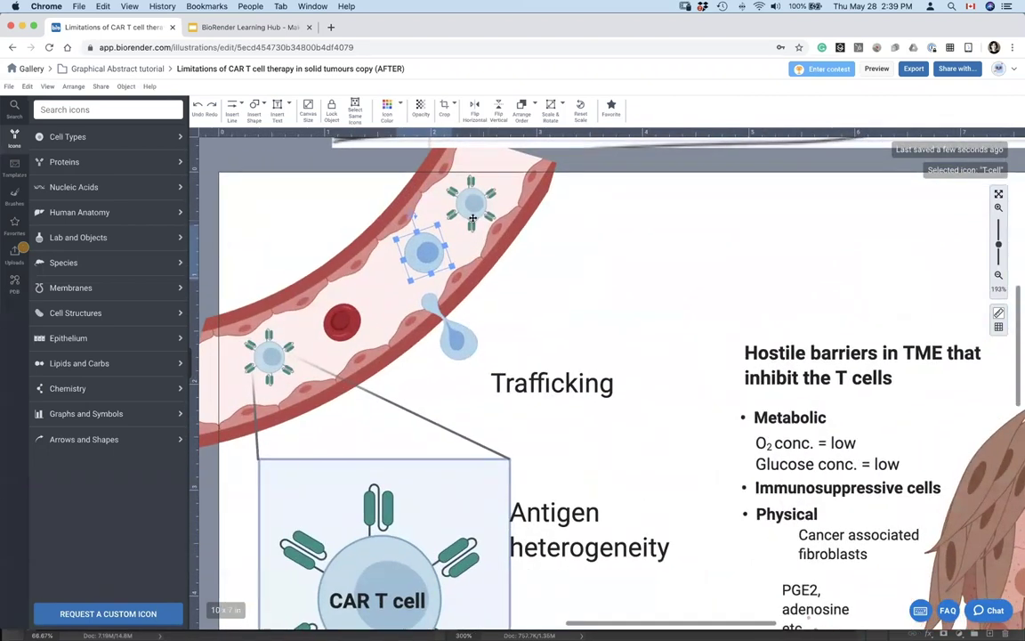
Search the icon library for "car t" and place the CAR protein icon in the blank area beside the blood vessel
click(471, 215)
click(91, 111)
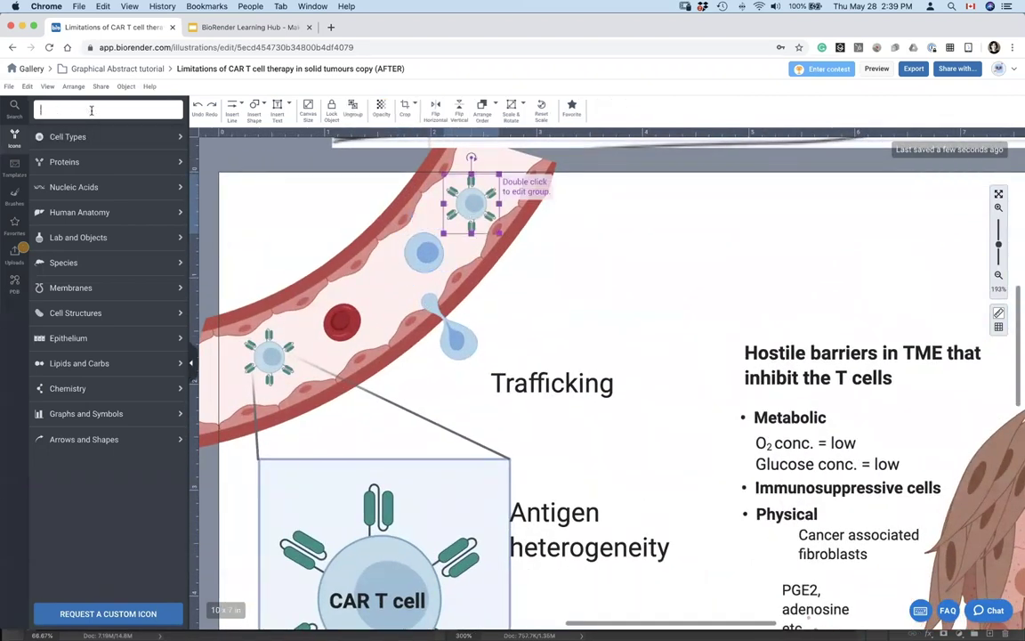
text(car t)
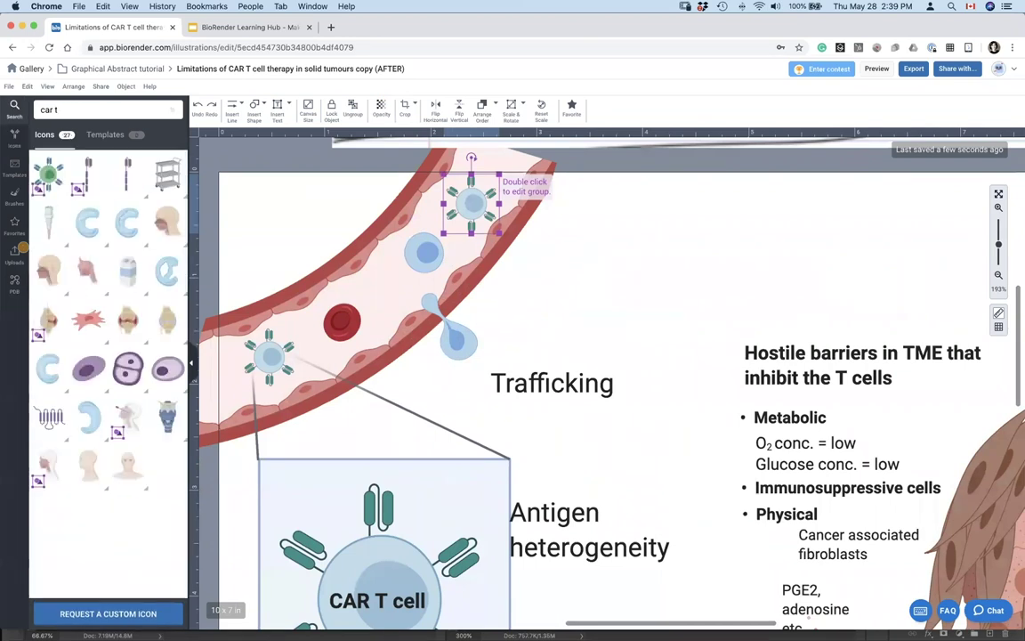
mouse_move(92, 176)
drag(91, 175, 503, 458)
drag(471, 178, 584, 314)
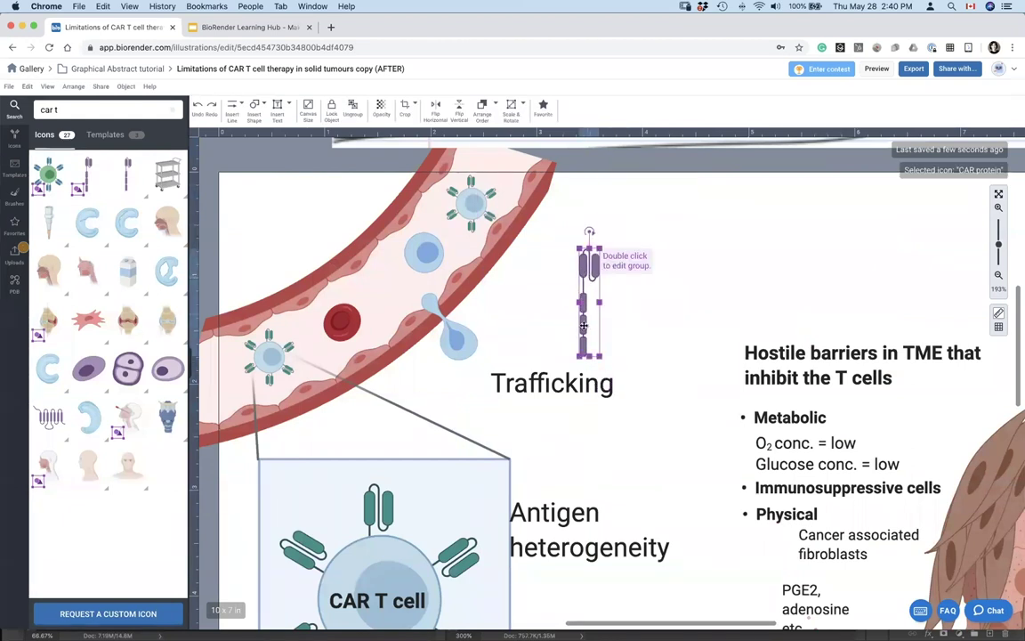
Inside the CAR protein group, delete the segments along the lower stem and shorten the stem line to about half
double_click(584, 327)
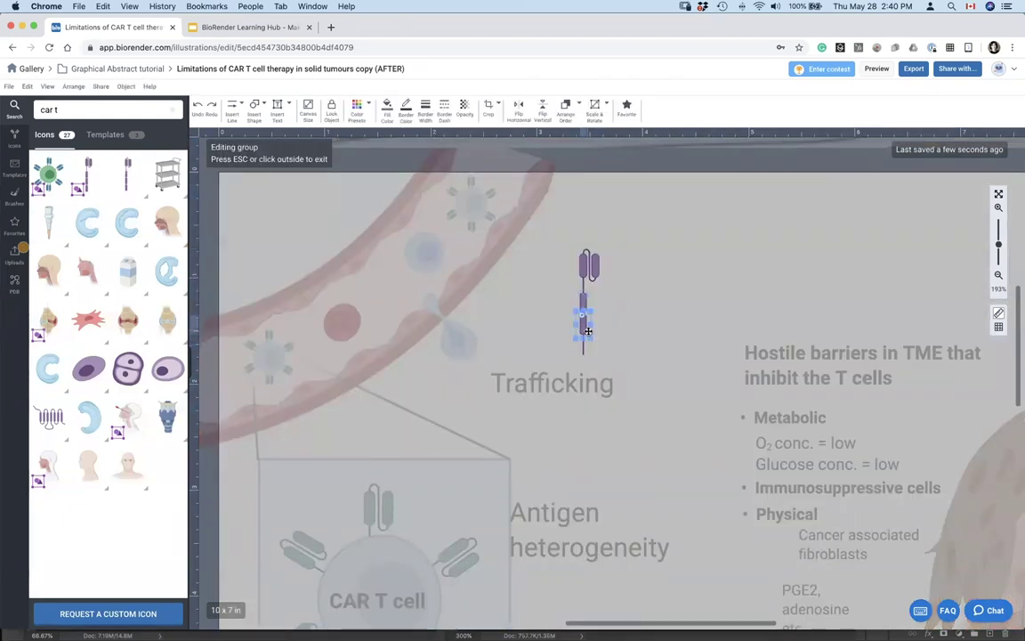
click(583, 306)
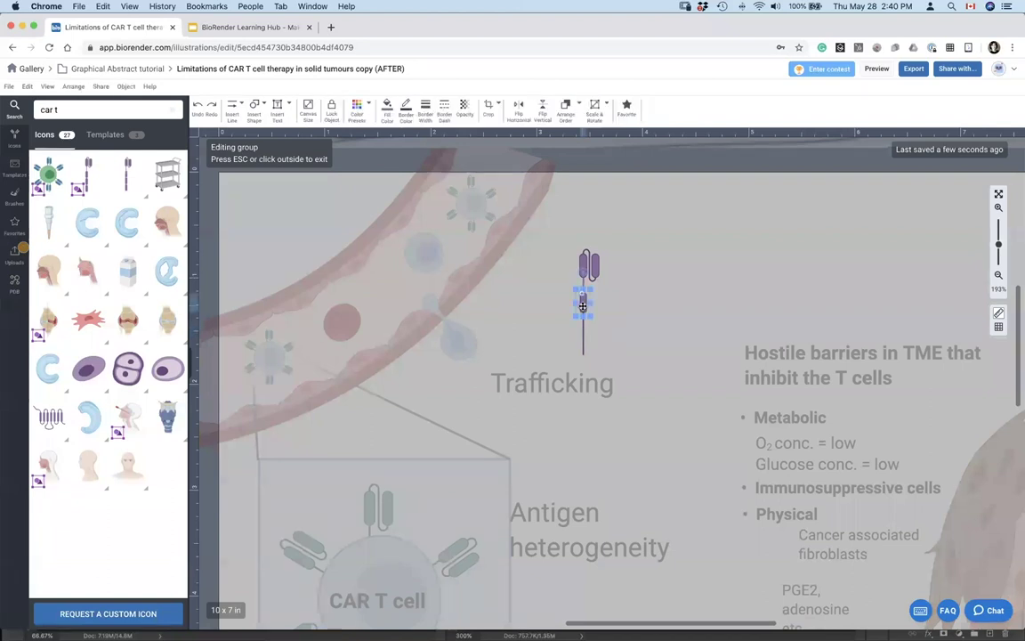
click(584, 310)
click(583, 360)
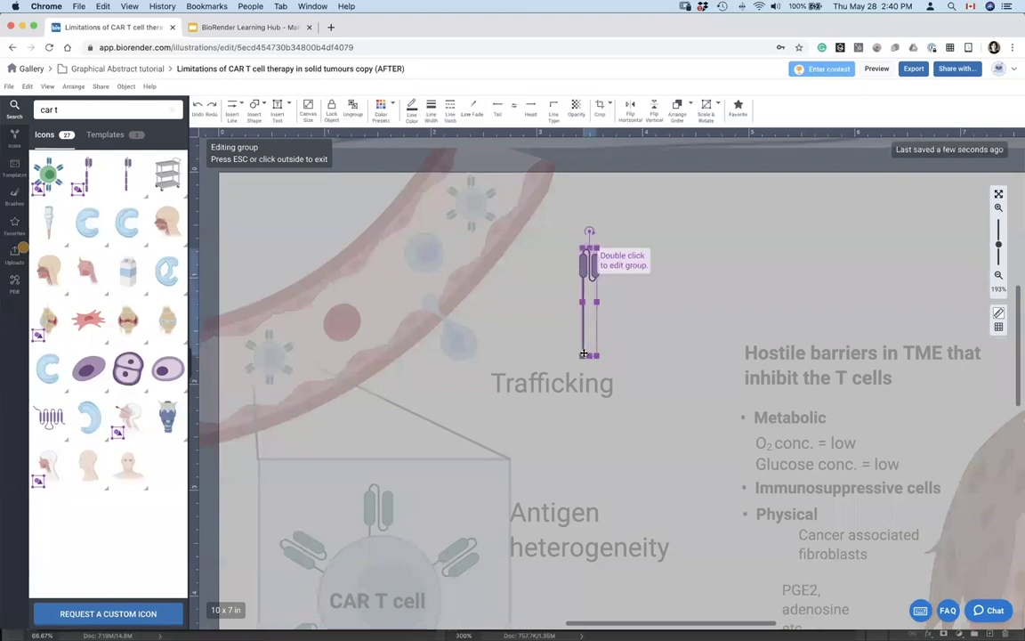
drag(584, 363, 588, 308)
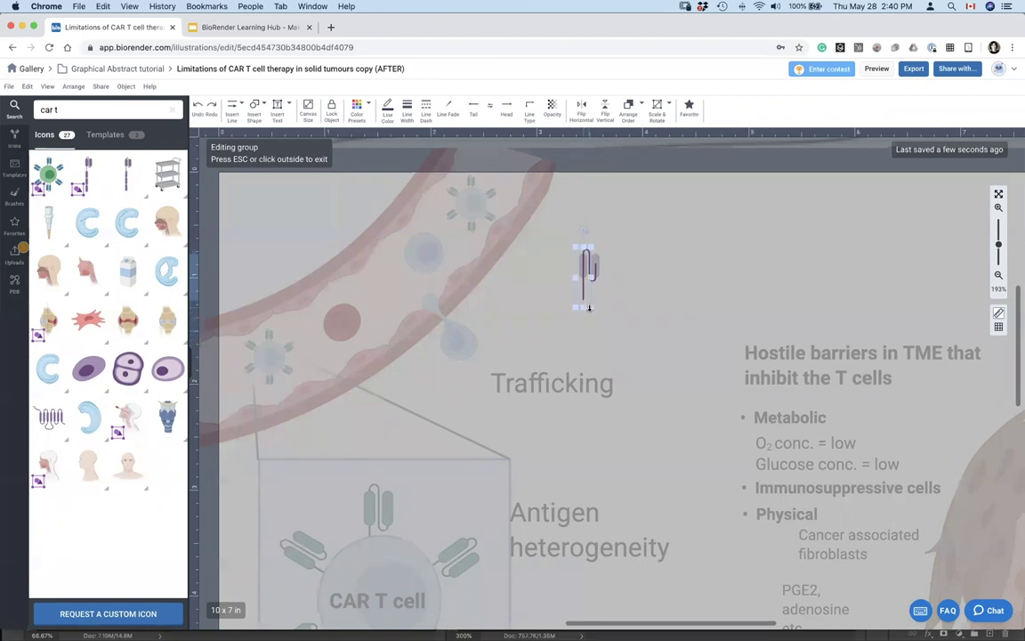
click(657, 311)
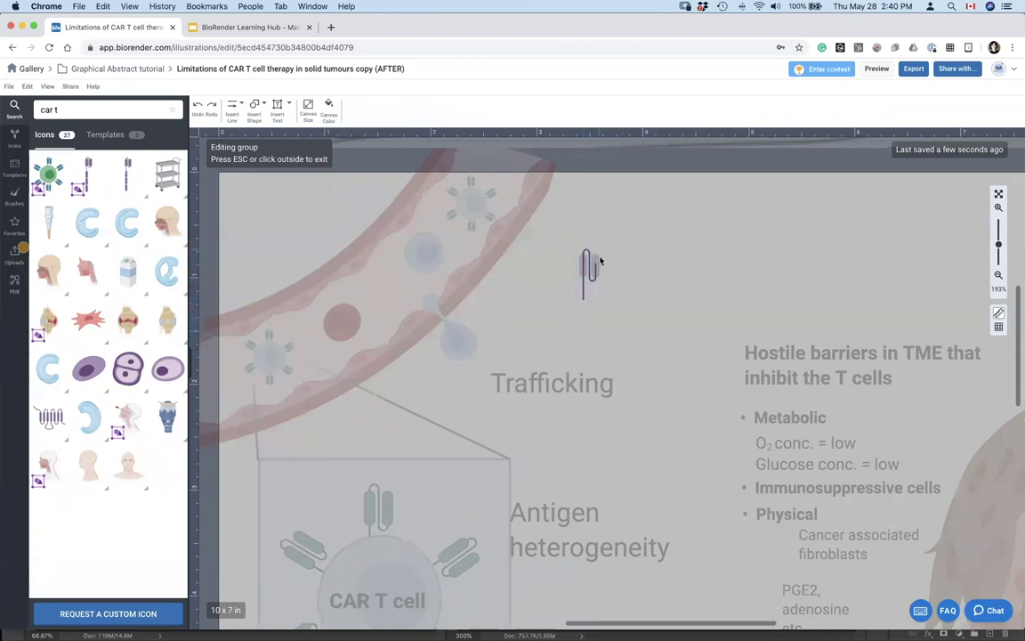
key(Escape)
Recolour the CAR protein's two remaining oval domains with the solid teal green colour preset
click(592, 263)
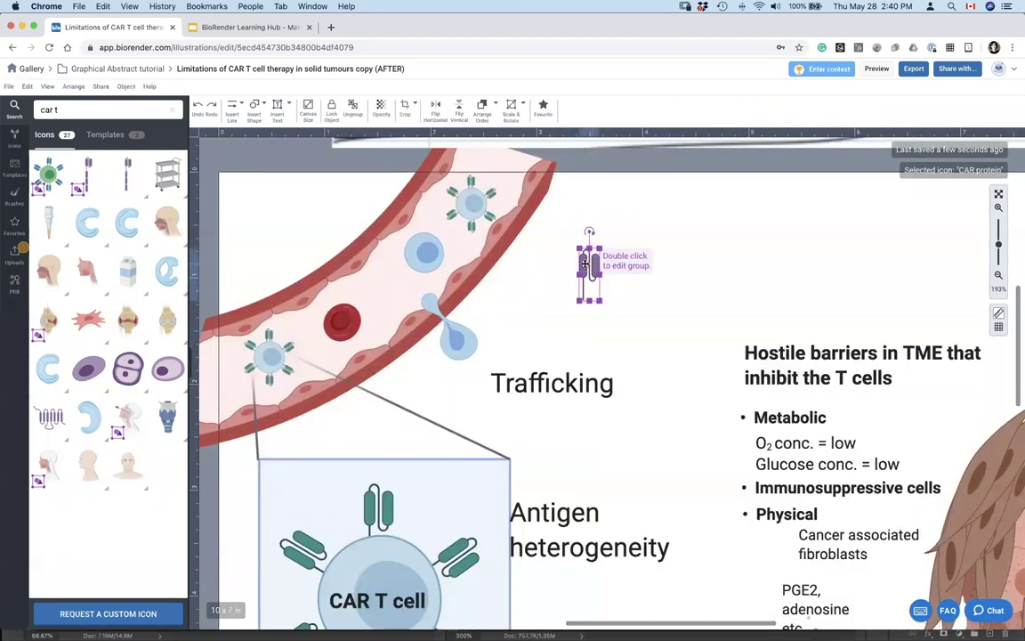
double_click(585, 263)
shift+click(596, 263)
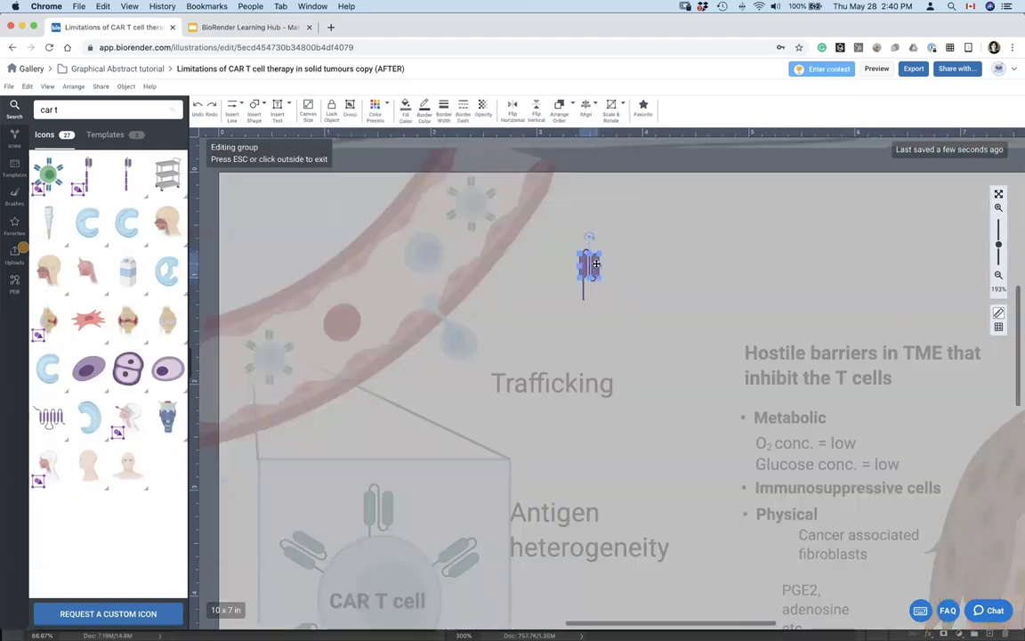
click(406, 108)
click(375, 107)
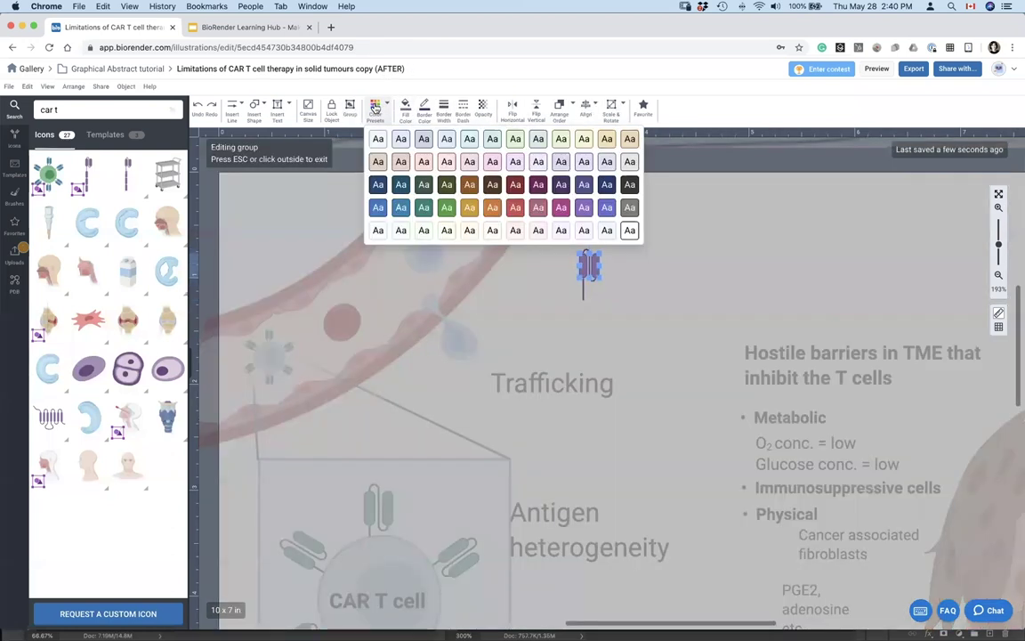
click(424, 139)
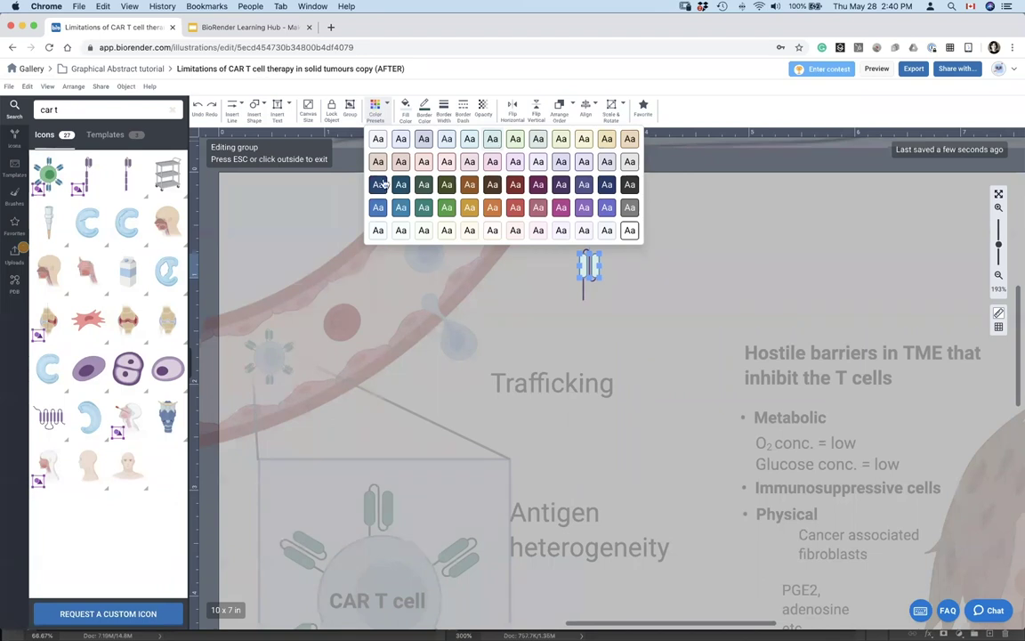
click(417, 207)
click(529, 303)
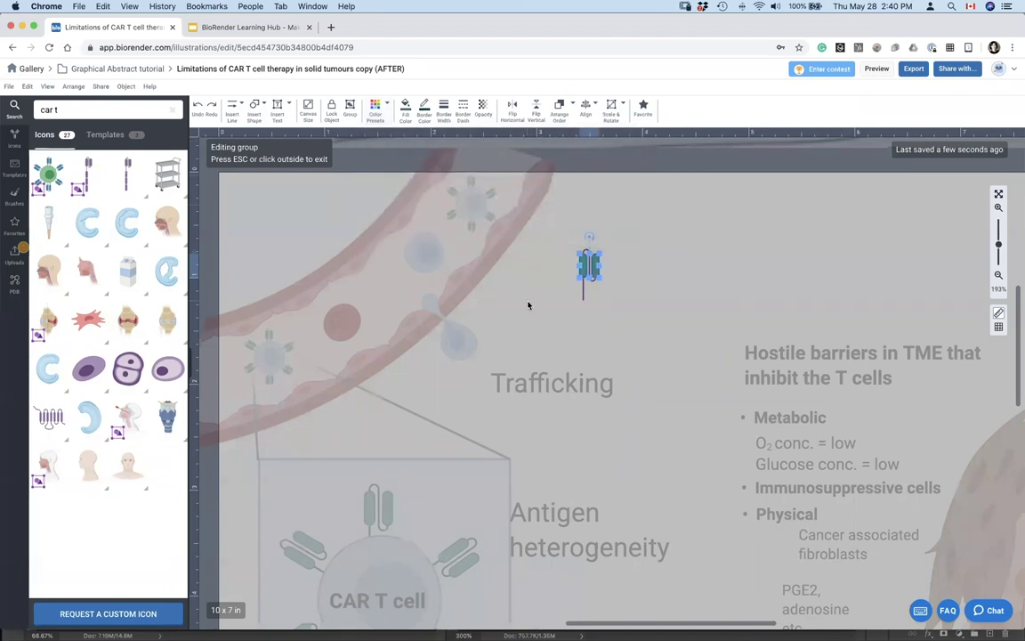
Recolour the CAR protein's looping stem line dark teal and leave group editing
click(588, 260)
click(413, 109)
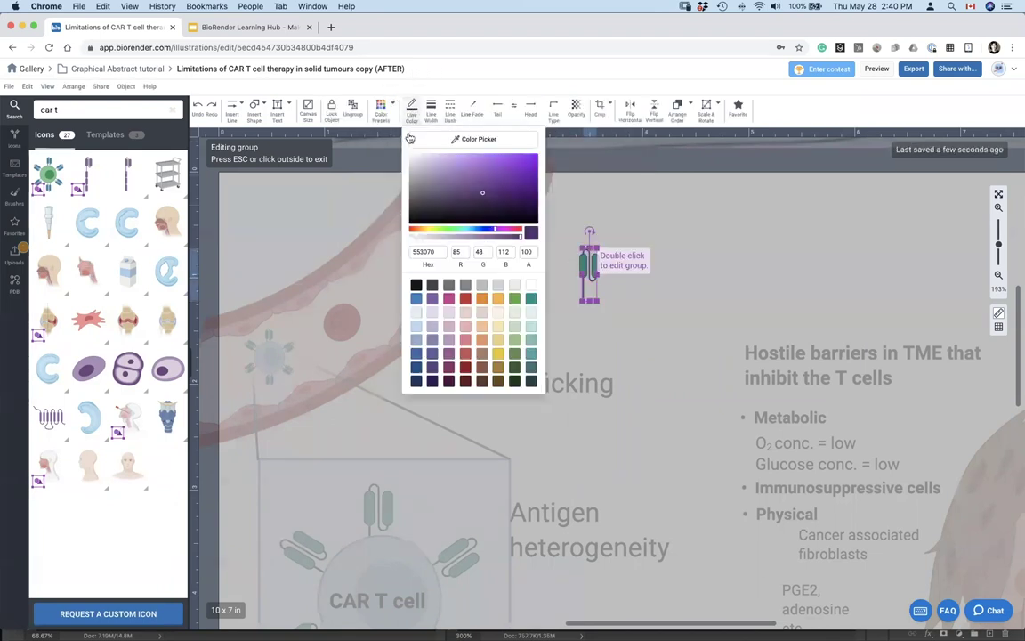
click(532, 299)
click(532, 370)
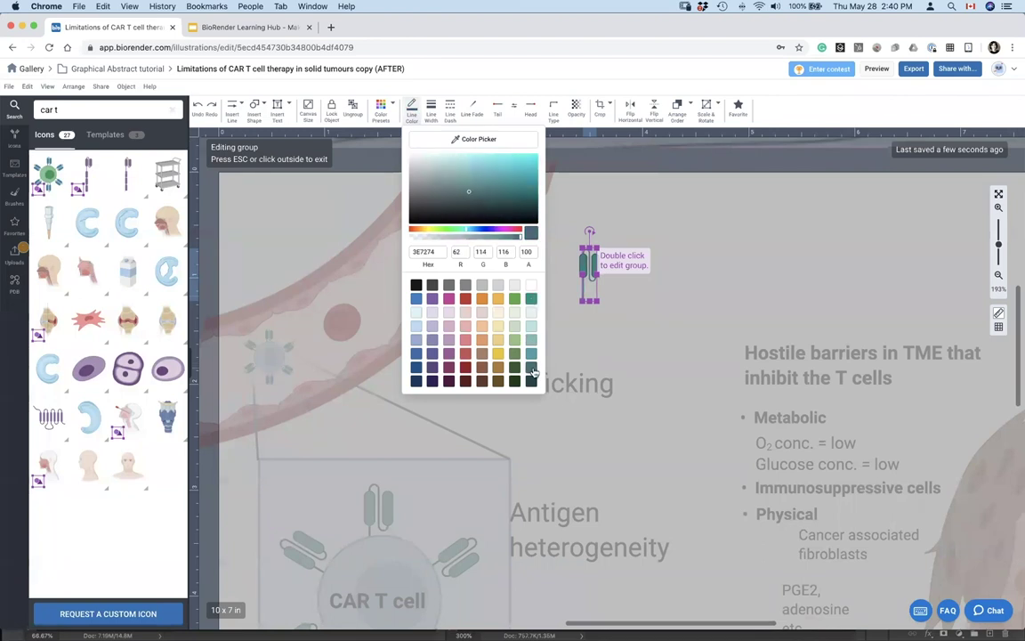
click(572, 336)
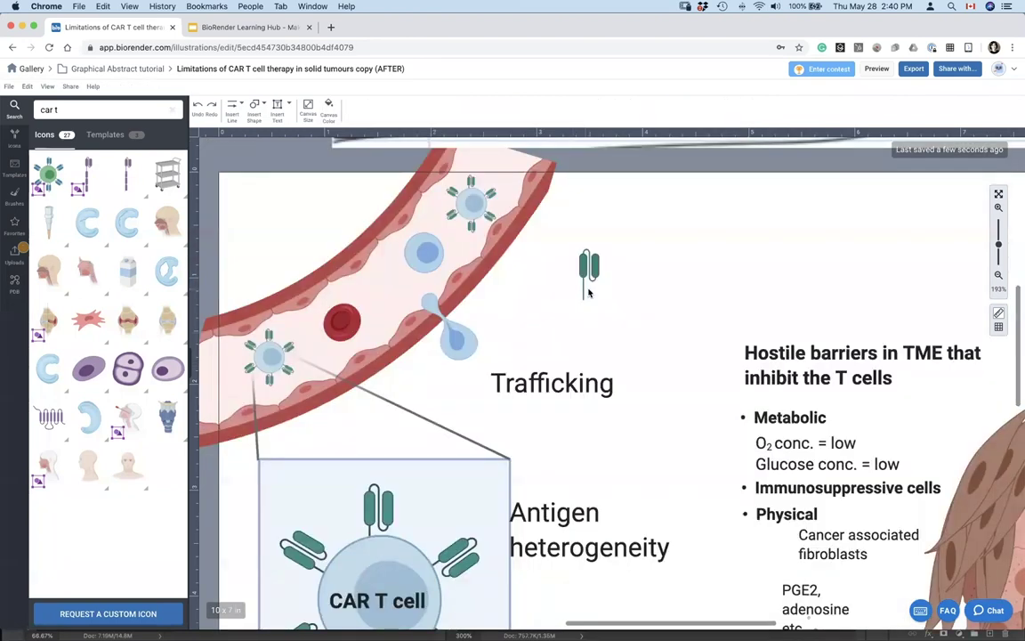
Arrange small, rotated copies of the green CAR protein around the outer part of the T cell squeezing through the vessel wall
drag(594, 265, 498, 311)
drag(511, 273, 435, 368)
scroll(525, 337, up, 2)
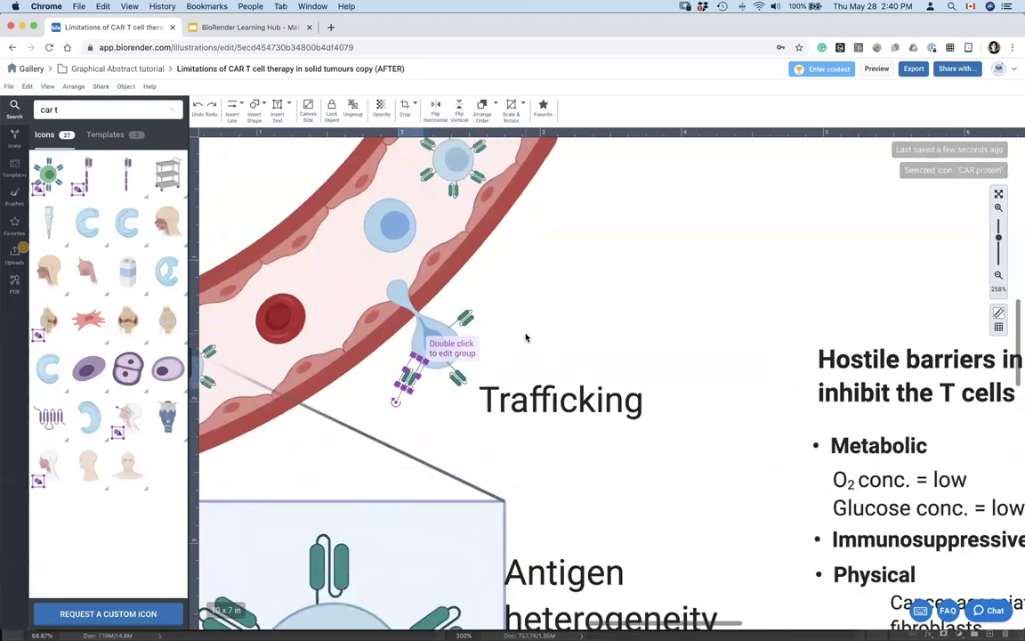
scroll(526, 336, down, 5)
click(242, 180)
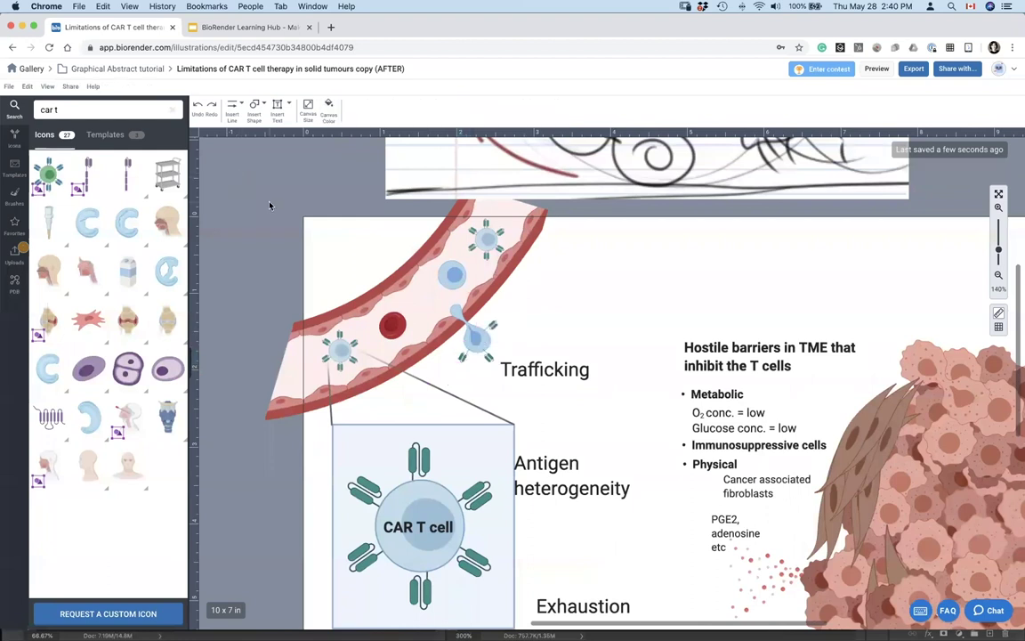
Shift the "Trafficking" label slightly up and to the right, away from the cell leaving the vessel
scroll(242, 180, down, 4)
drag(451, 300, 462, 295)
scroll(371, 379, up, 1)
scroll(371, 378, up, 5)
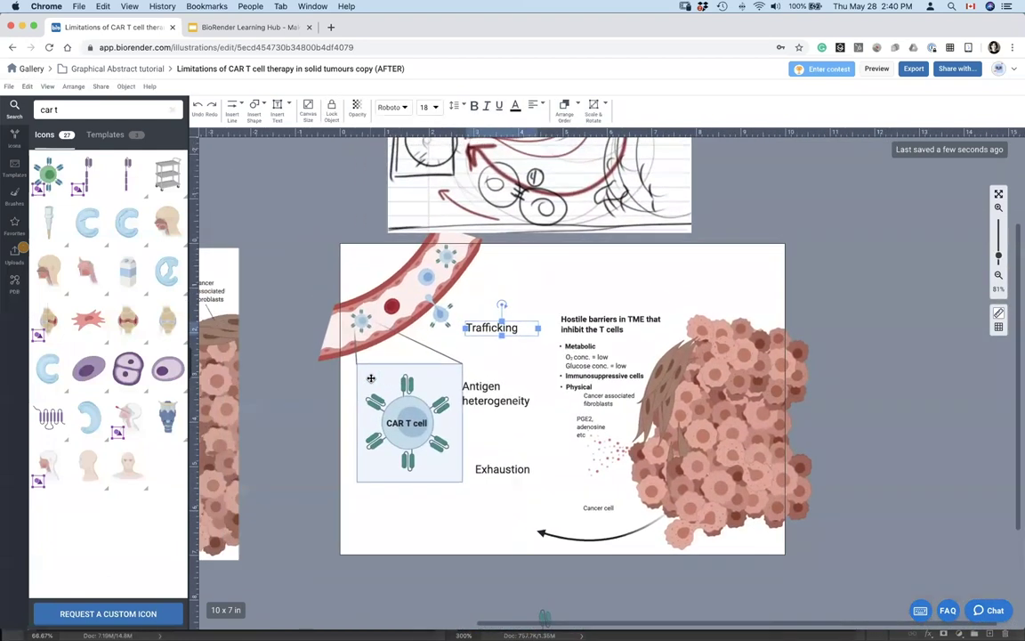
Draw a custom closed curved shape in the canvas corner on the inner side of the blood vessel
scroll(372, 378, up, 2)
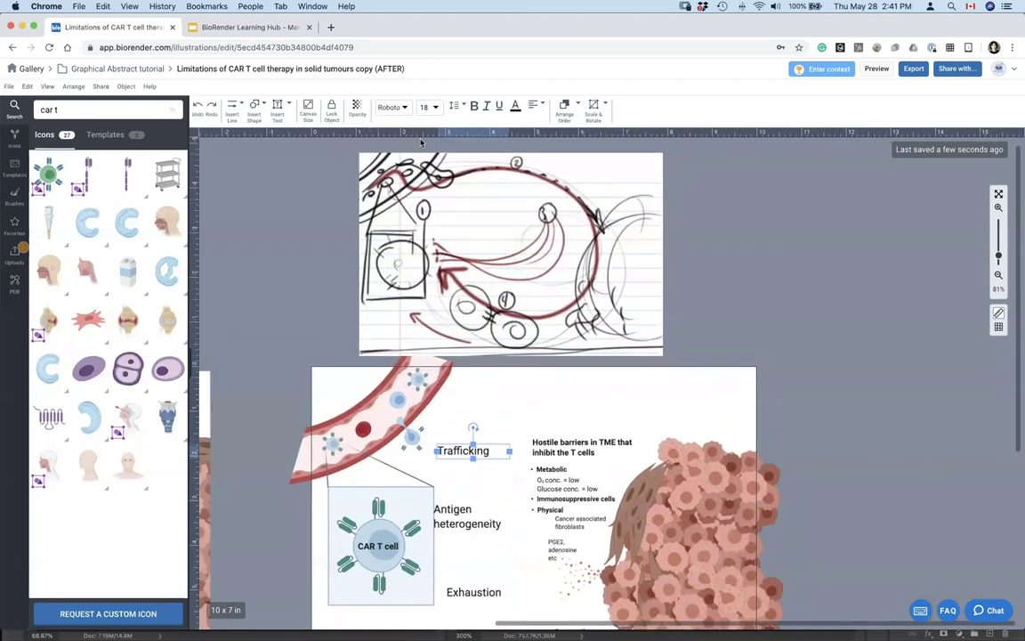
scroll(604, 364, left, 6)
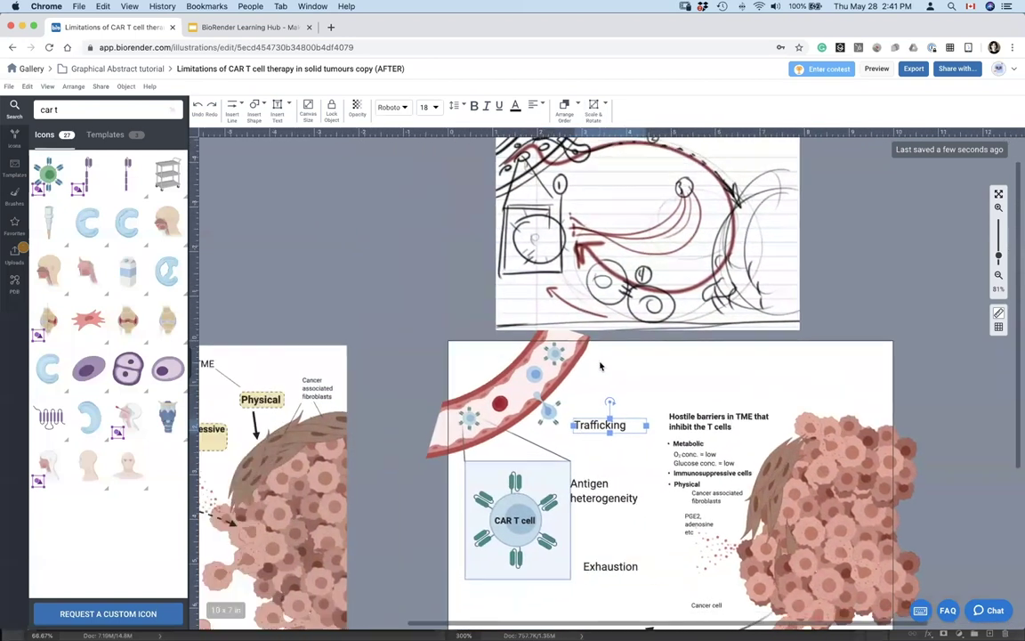
scroll(539, 324, left, 6)
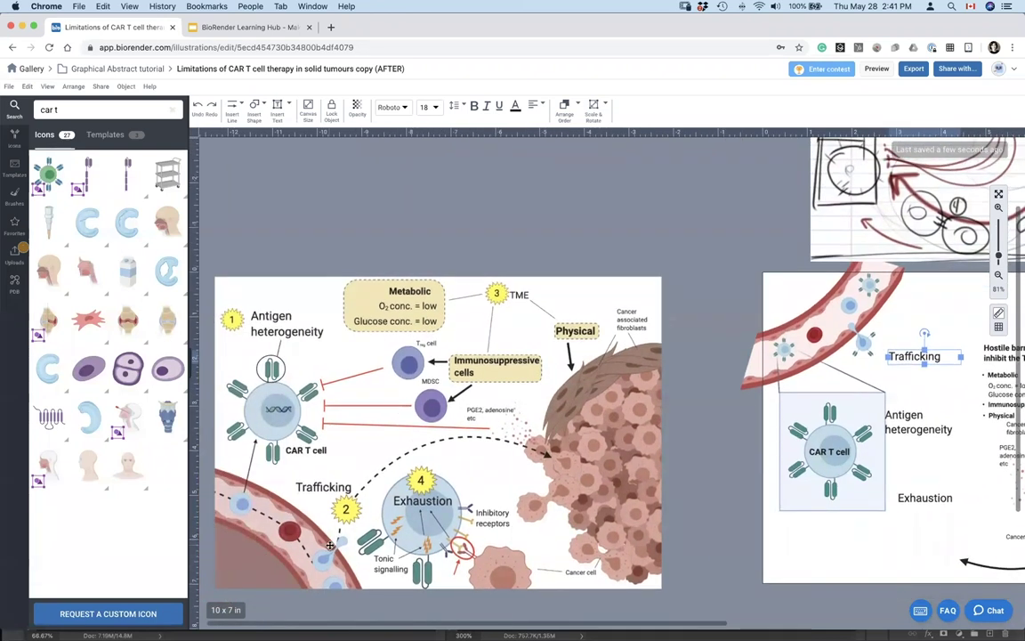
scroll(329, 544, right, 8)
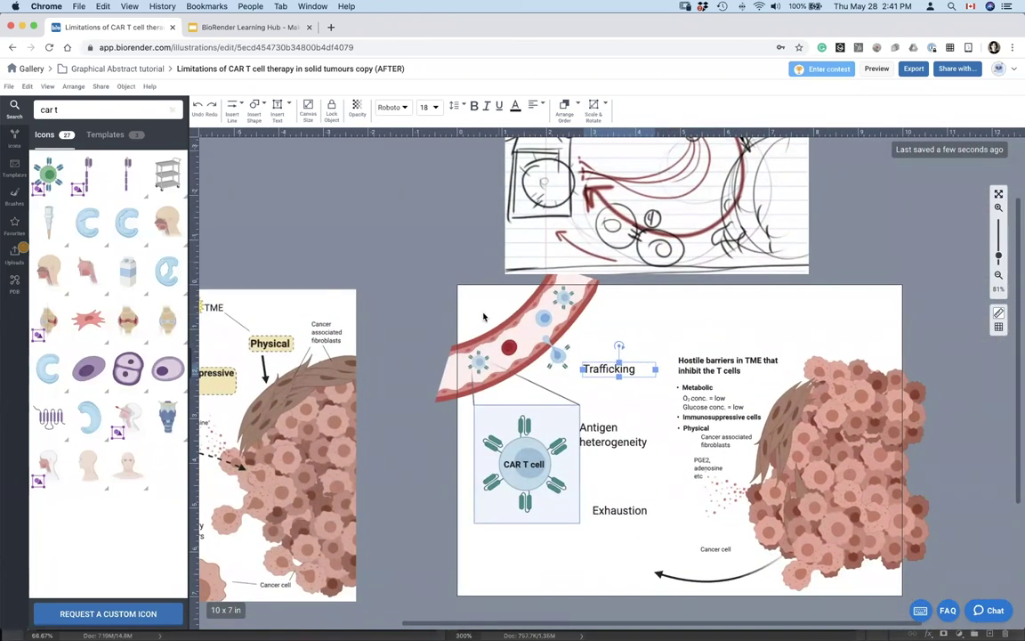
scroll(459, 307, left, 8)
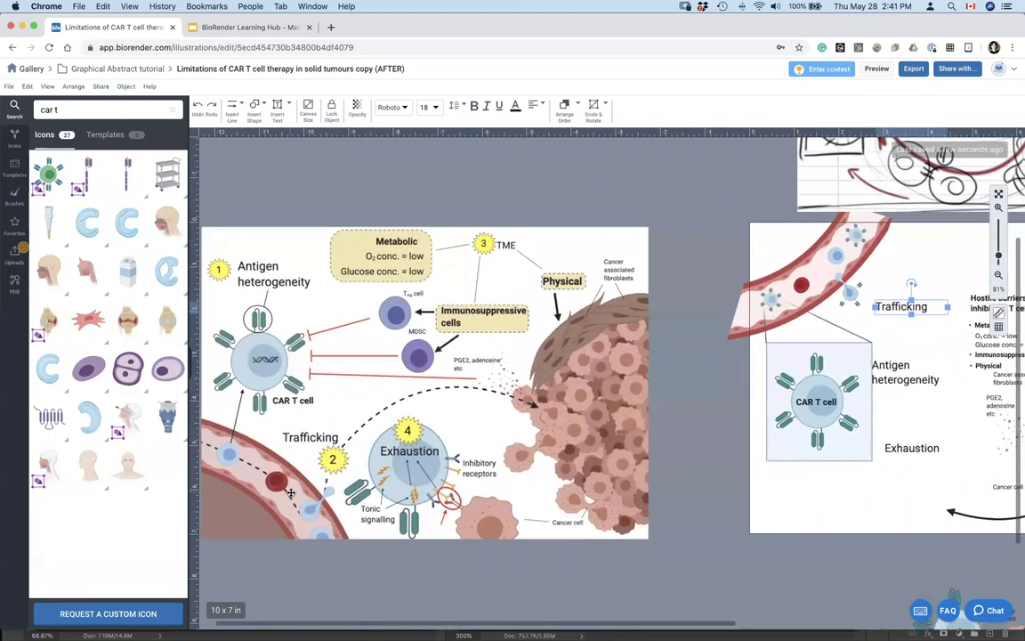
scroll(587, 440, right, 8)
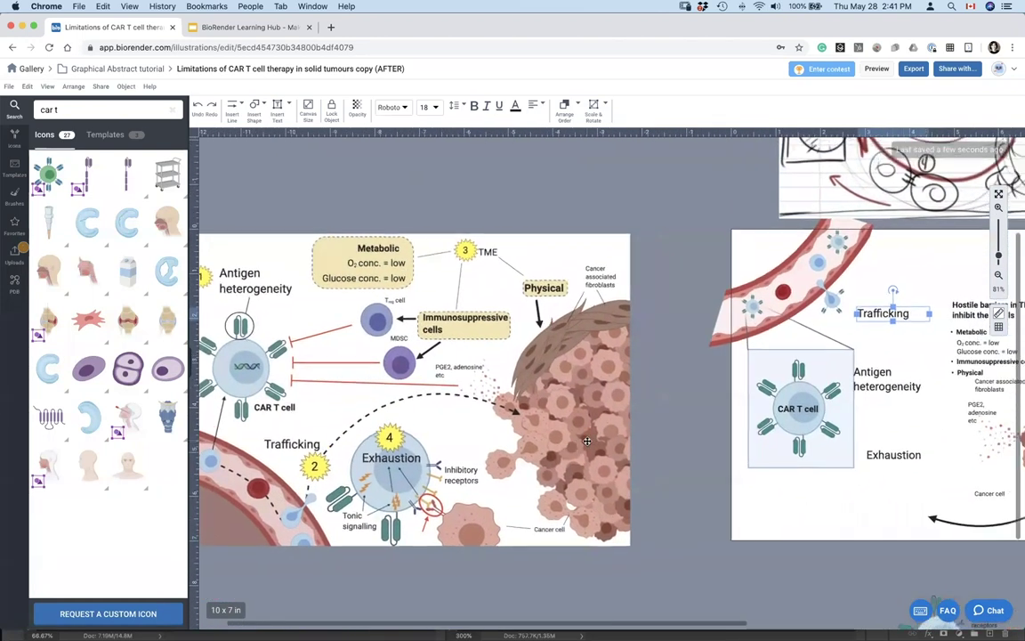
click(258, 106)
mouse_move(275, 172)
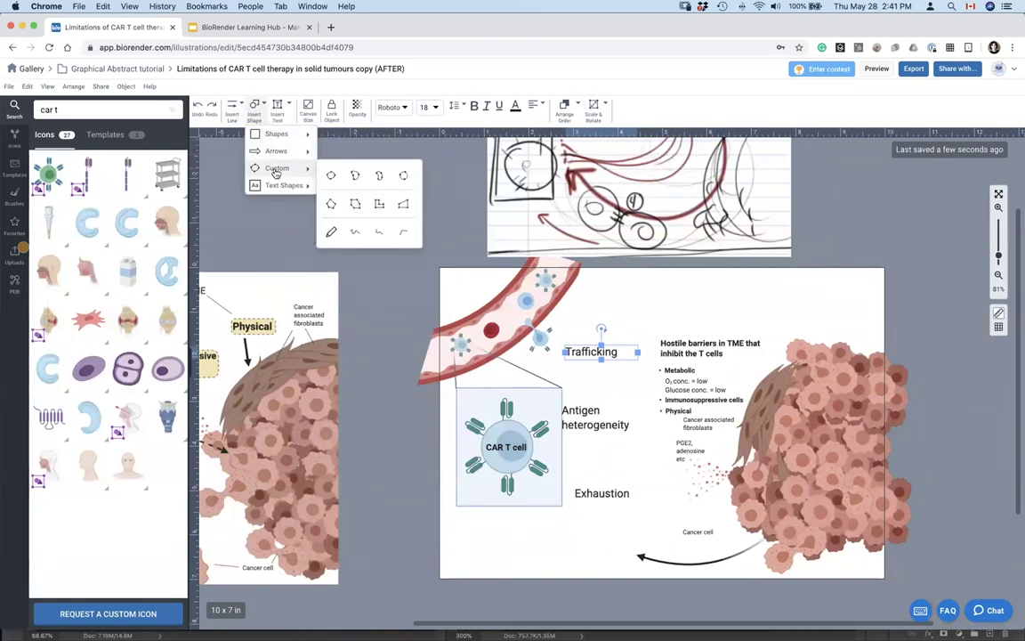
click(355, 177)
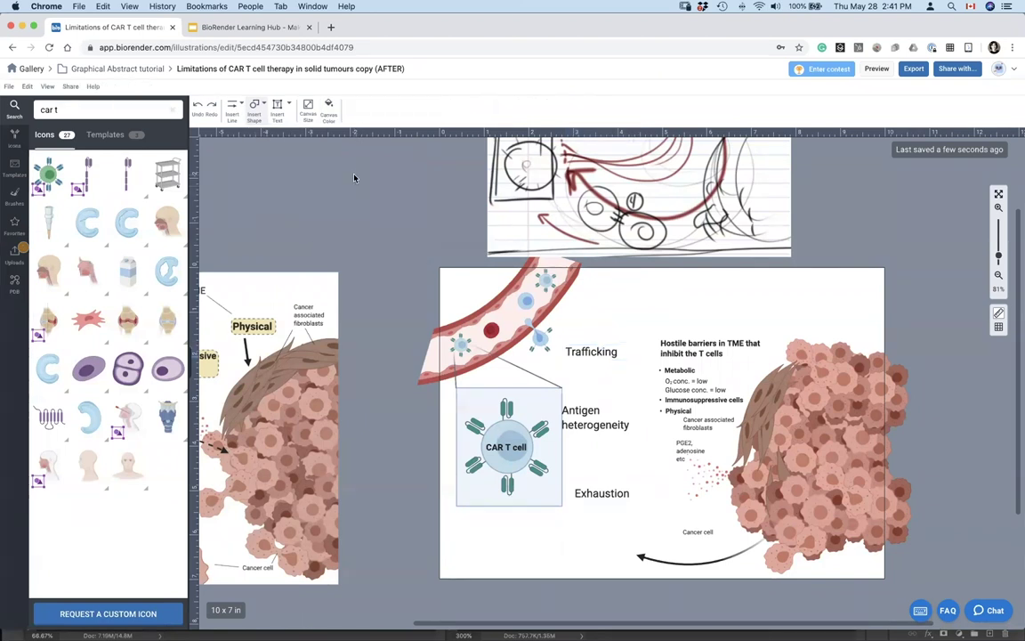
mouse_move(429, 256)
mouse_down()
mouse_move(451, 286)
mouse_move(427, 311)
mouse_up()
drag(422, 258, 433, 264)
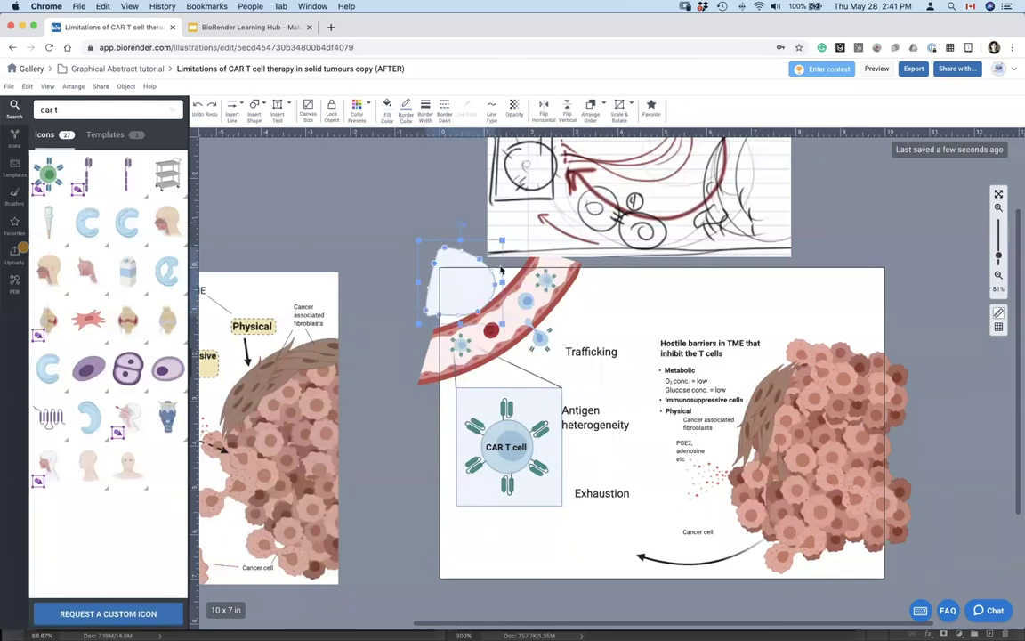
Reshape the new curved shape so its edge follows the vessel's inner wall from end to end
drag(495, 285, 529, 261)
click(428, 329)
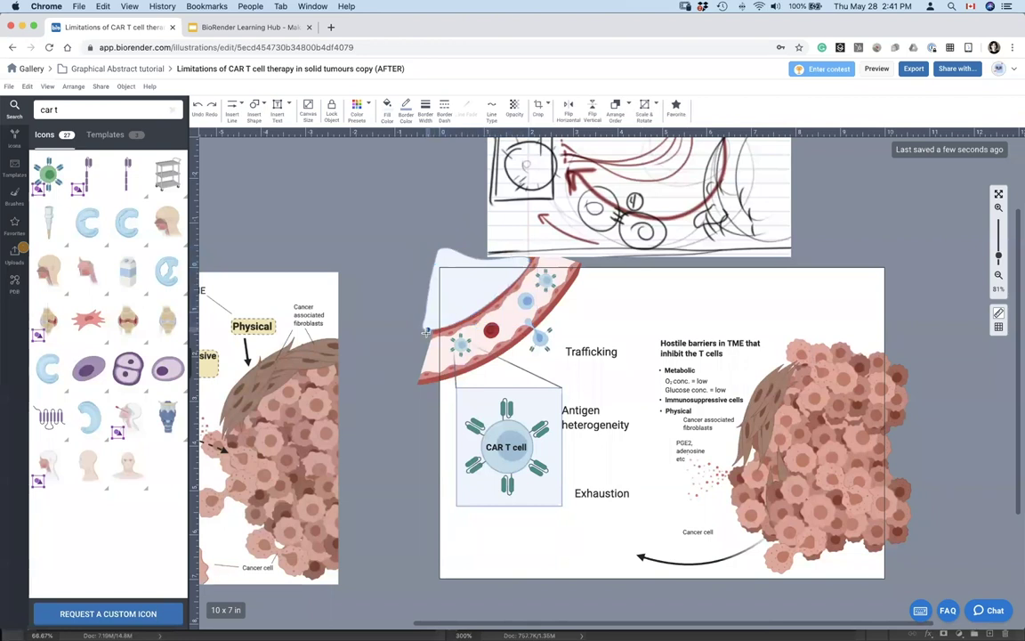
click(422, 346)
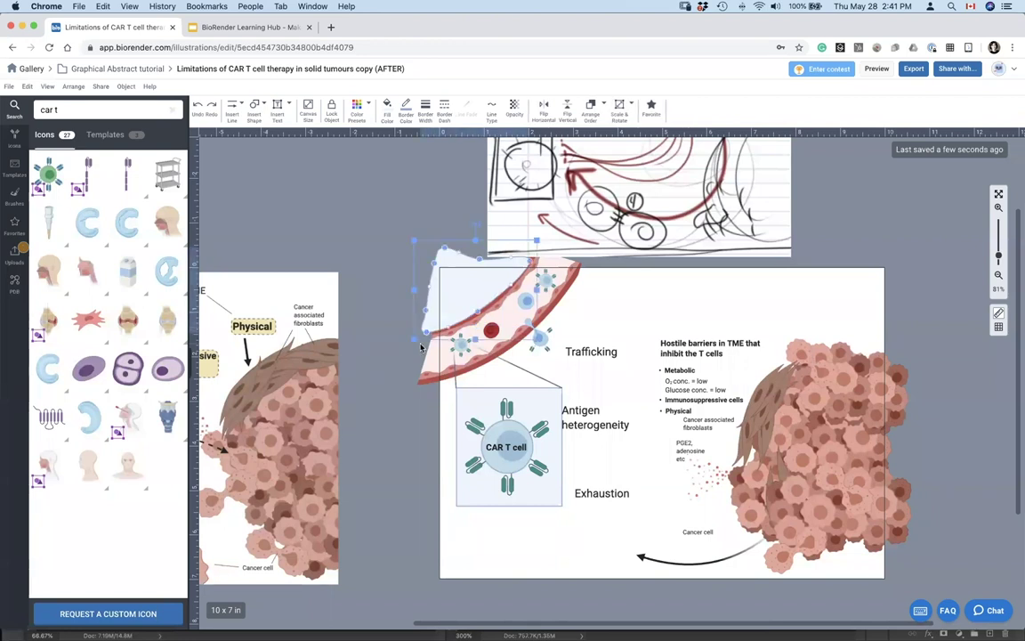
Fill the corner shape with the brown tissue colour sampled from inside the vessel in the original figure
click(385, 118)
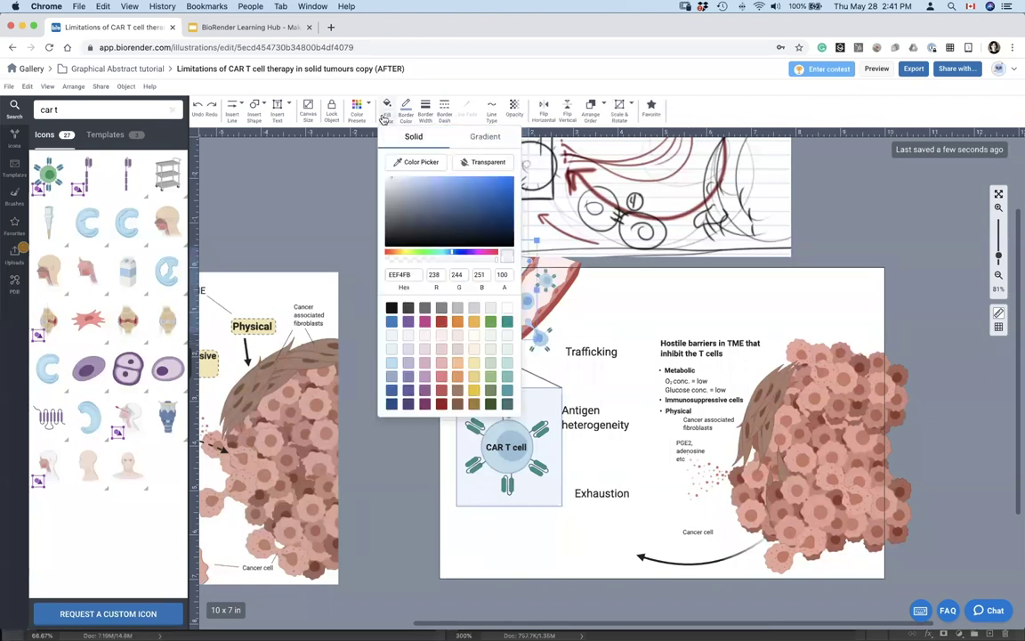
click(413, 166)
scroll(413, 166, left, 5)
scroll(413, 166, down, 3)
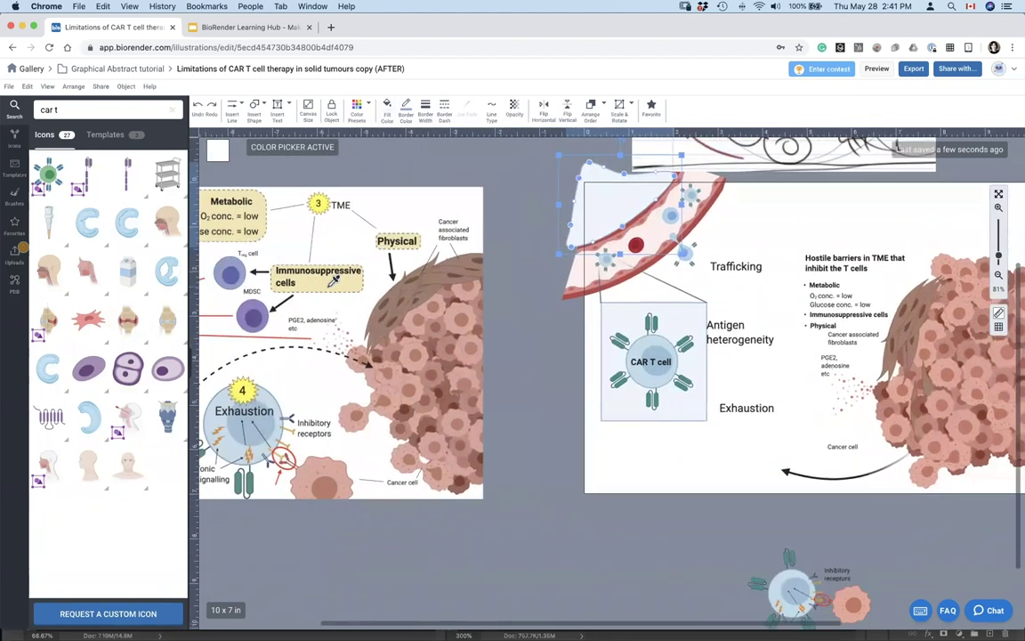
scroll(335, 281, left, 3)
scroll(336, 281, down, 1)
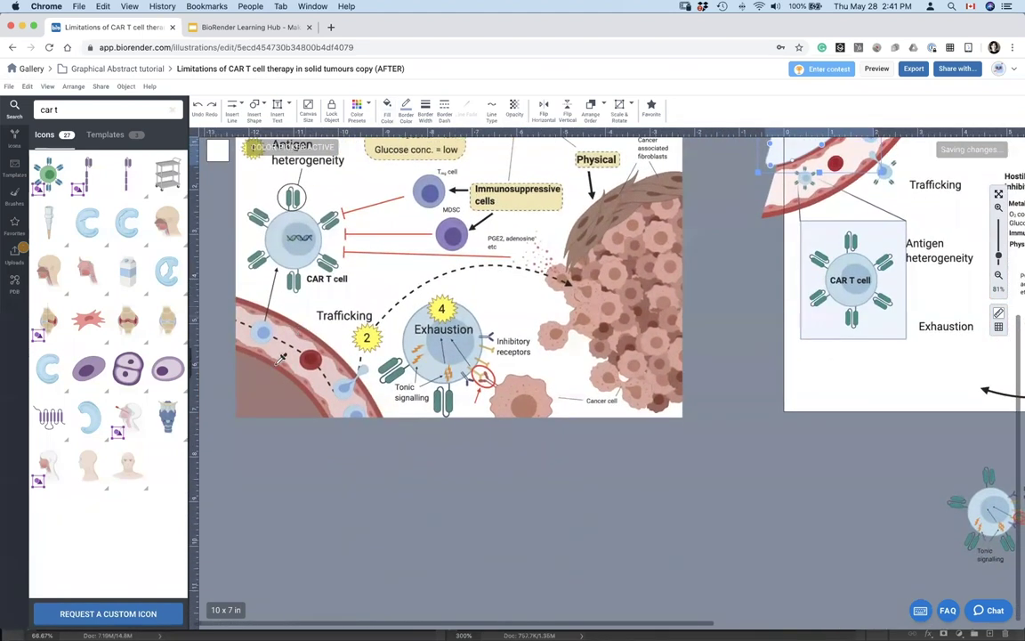
scroll(354, 388, up, 3)
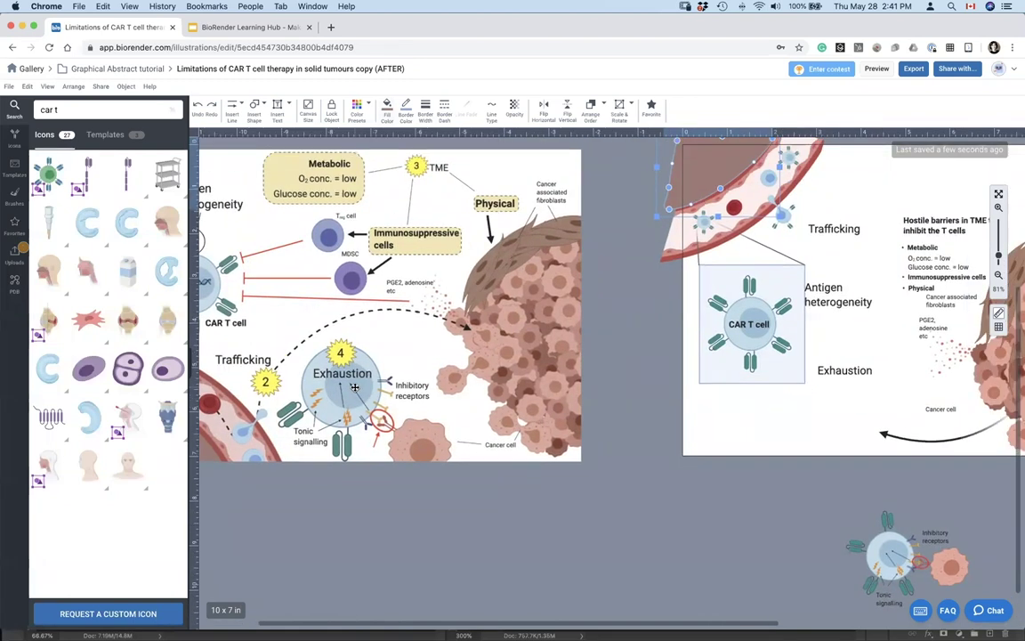
scroll(355, 388, right, 5)
scroll(354, 387, up, 2)
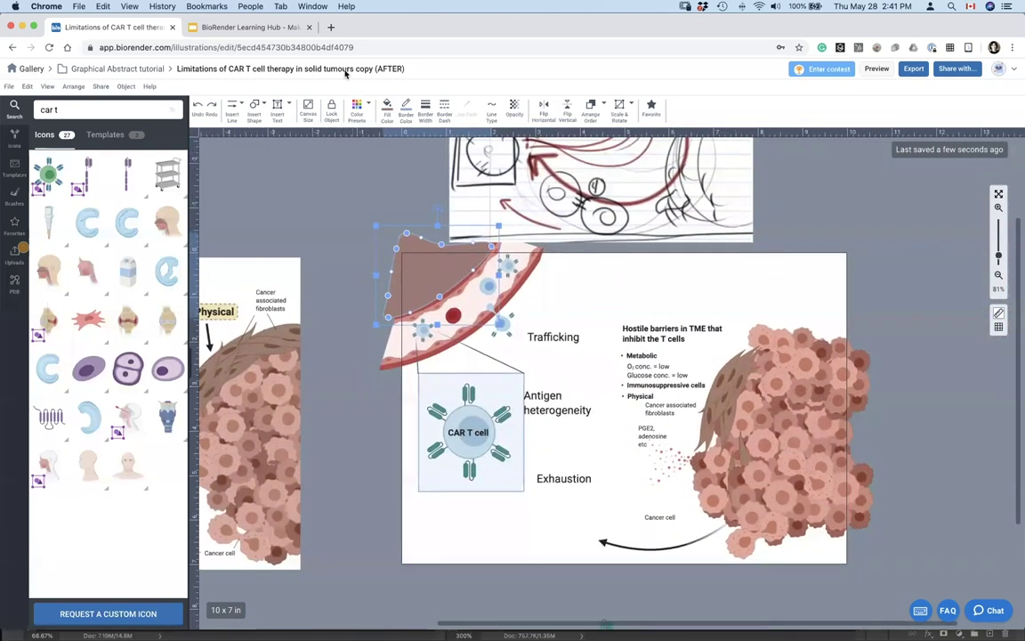
click(406, 109)
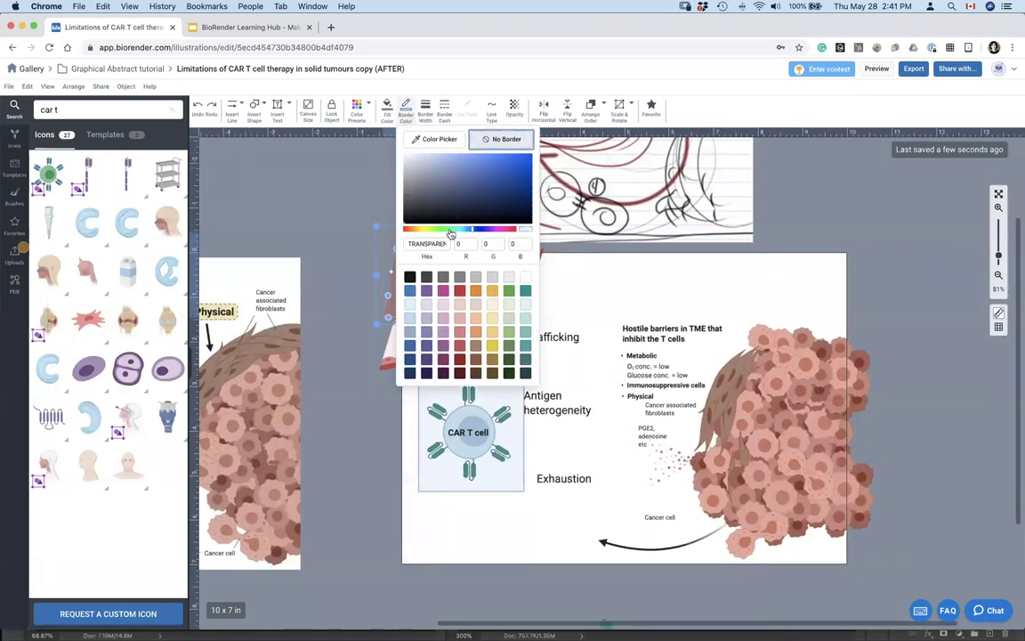
right_click(405, 271)
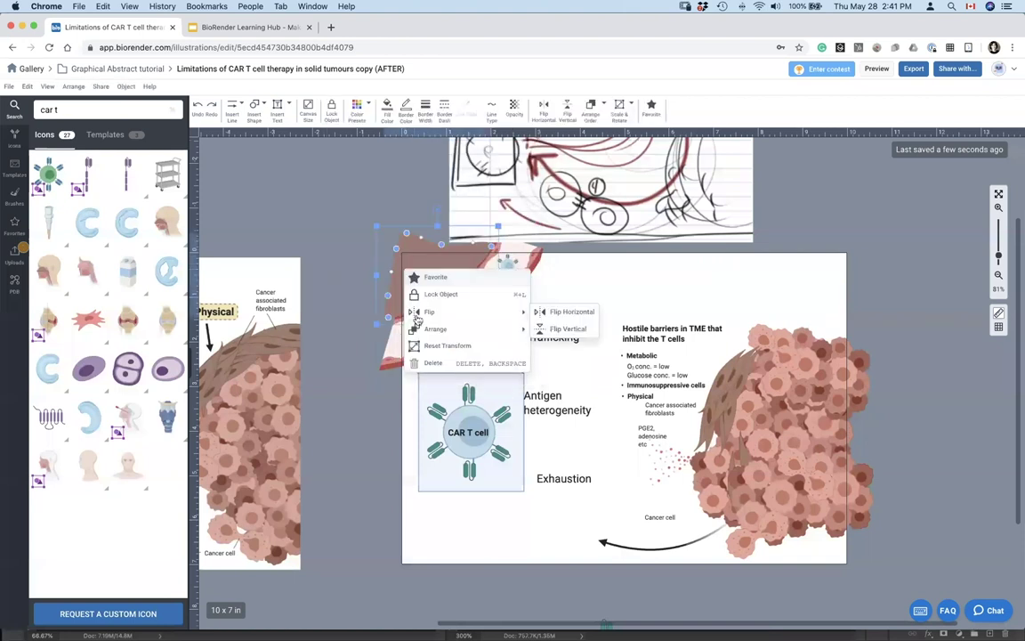
mouse_move(494, 329)
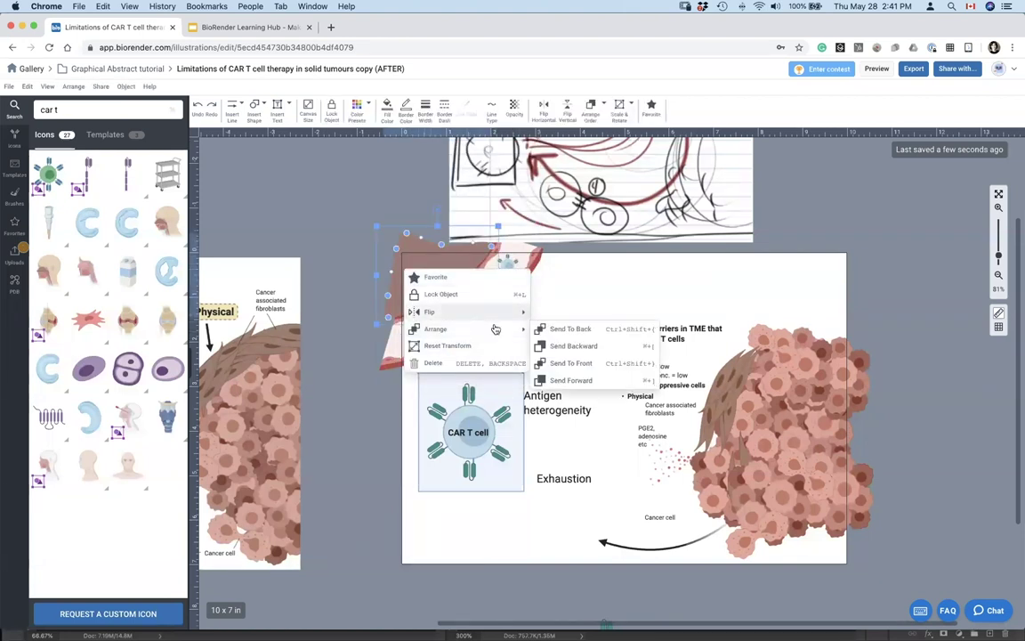
click(345, 349)
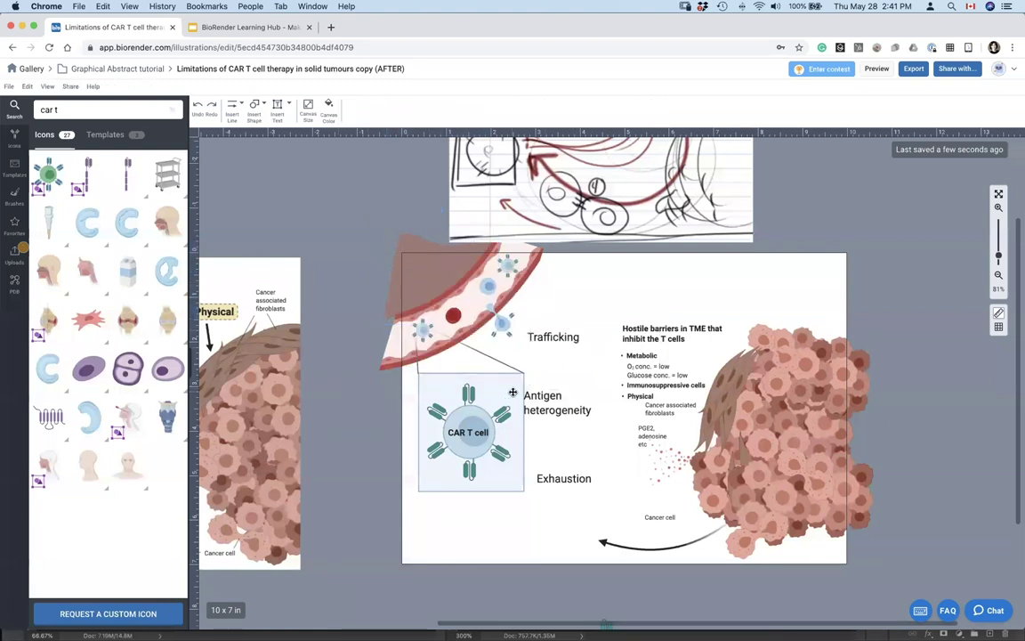
Adjust the brown corner shape's outline points so it fits more closely to the canvas corner and the vessel end
scroll(513, 392, right, 3)
scroll(512, 391, down, 1)
click(524, 164)
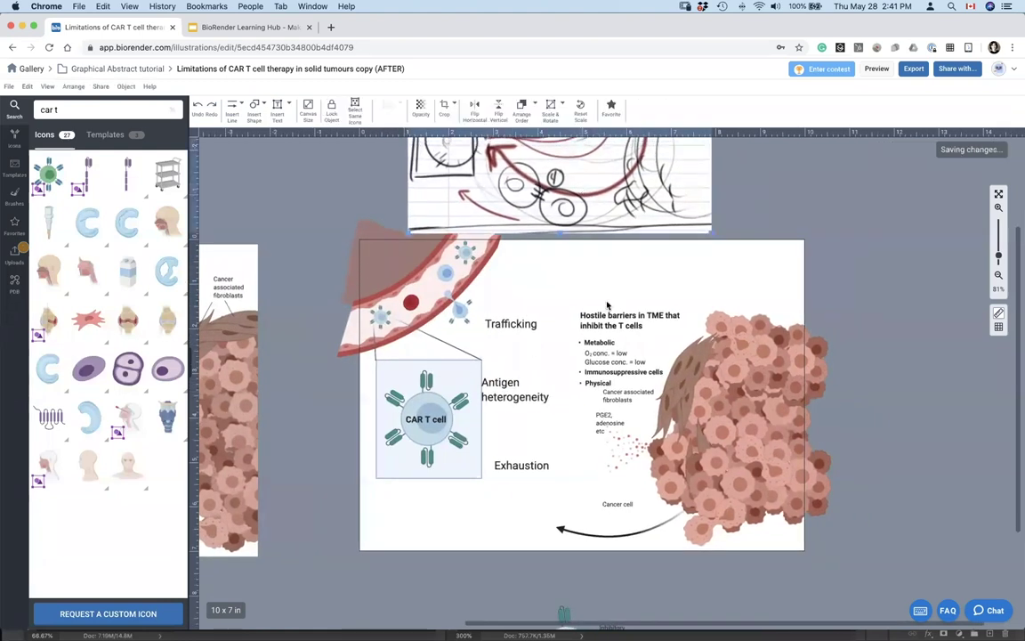
scroll(608, 305, right, 2)
click(322, 227)
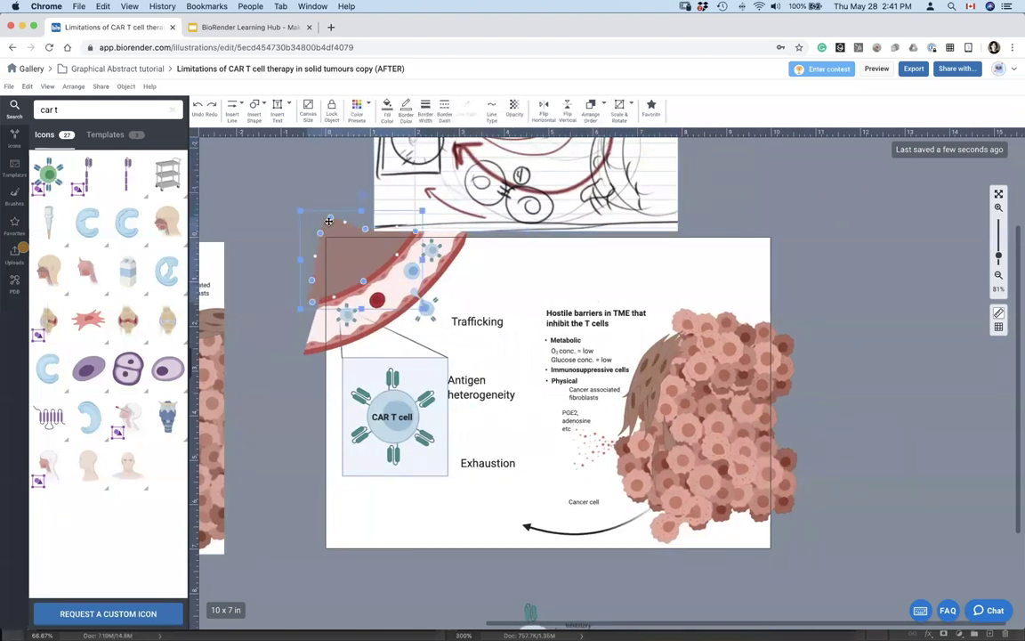
drag(330, 218, 328, 229)
drag(310, 305, 312, 279)
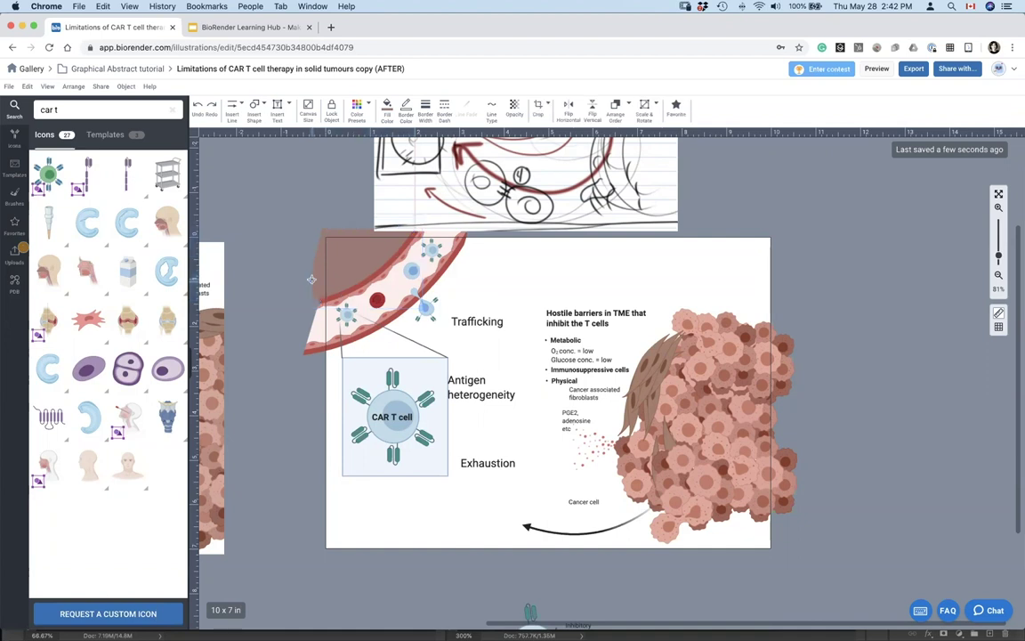
click(300, 299)
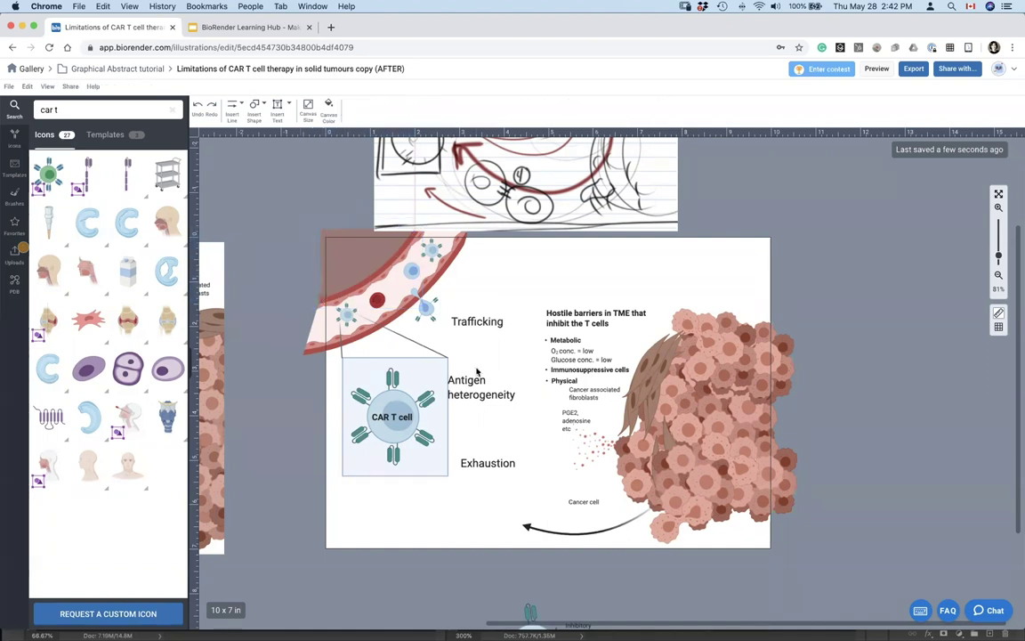
Move the "Antigen heterogeneity" label directly beneath the CAR T cell inset box
scroll(477, 370, down, 1)
drag(472, 386, 395, 493)
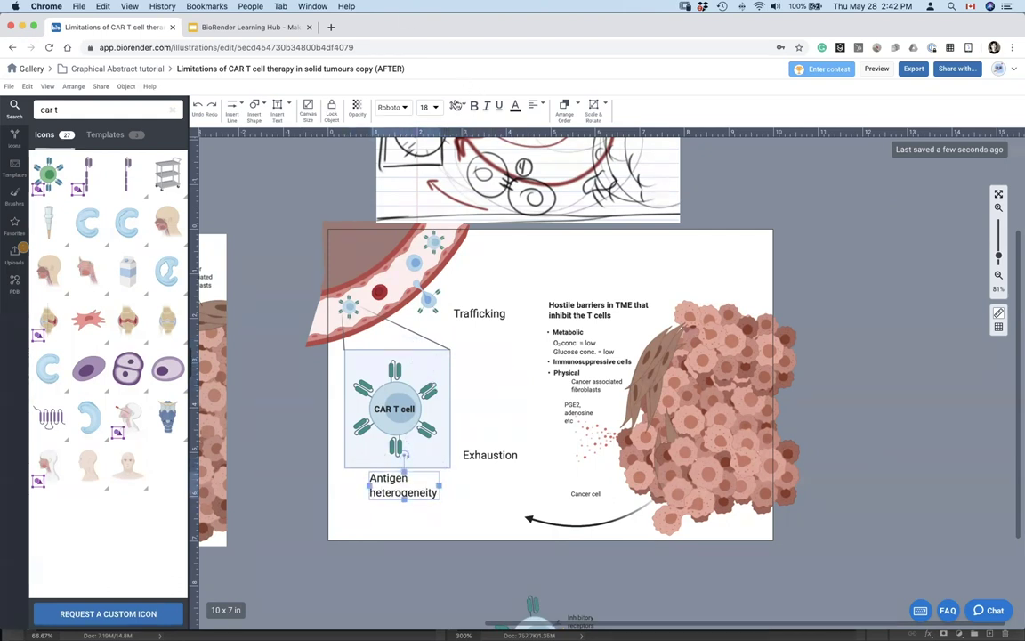
click(354, 491)
drag(374, 485, 370, 484)
Insert a curved, fading arrow from the T cell leaving the vessel to the tumour's upper edge and flatten its arc slightly
scroll(561, 328, up, 3)
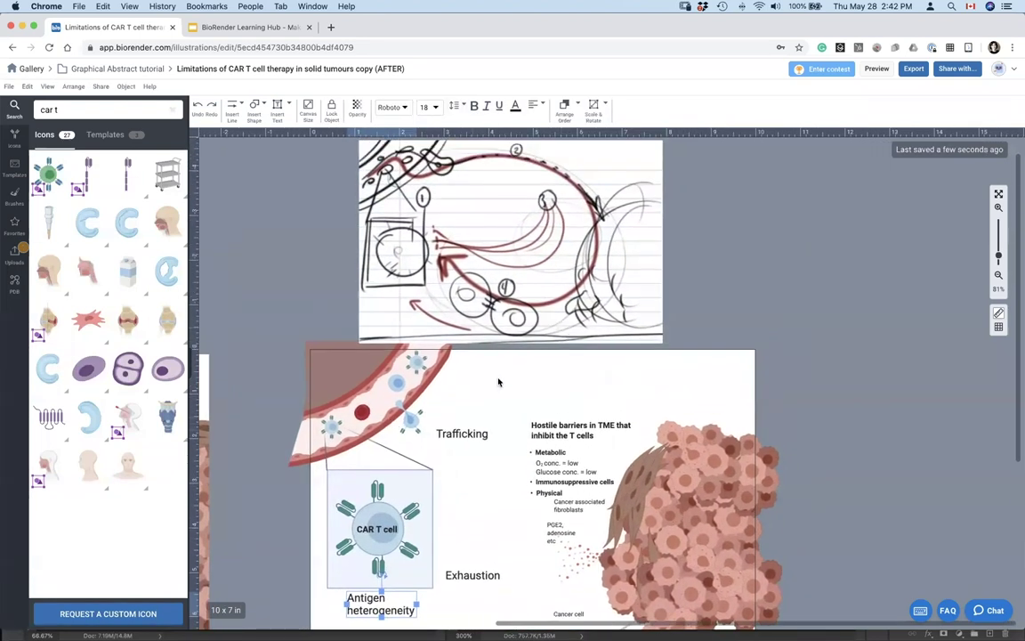
click(234, 122)
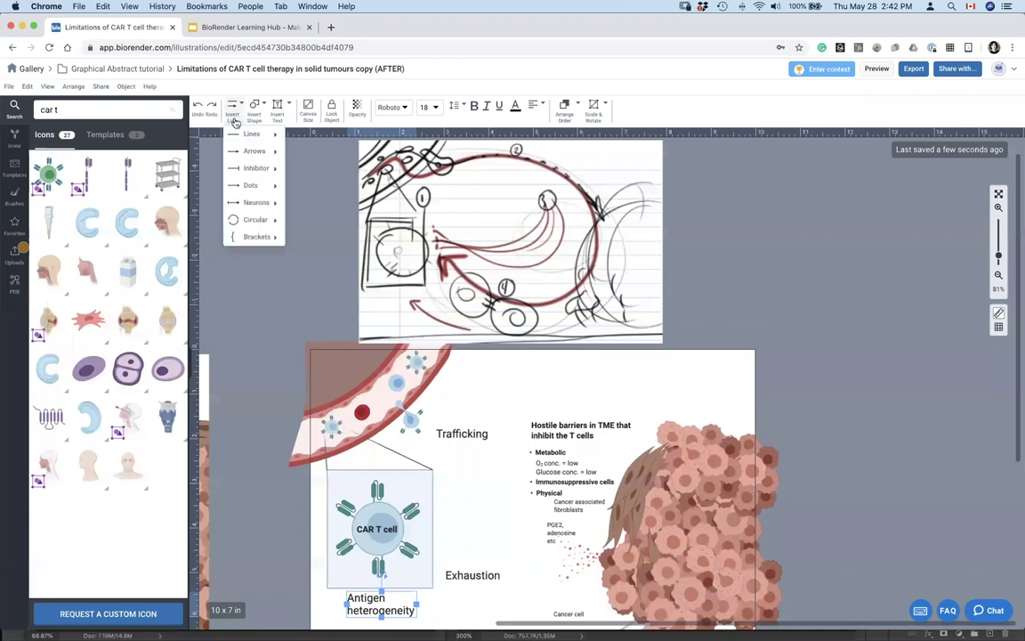
mouse_move(240, 152)
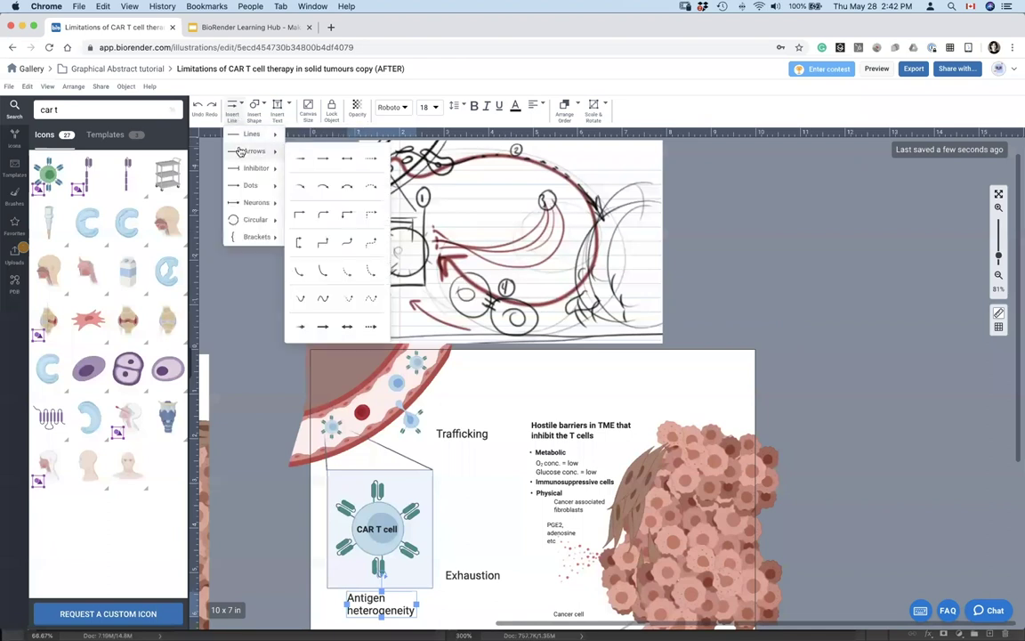
click(299, 188)
drag(412, 412, 660, 427)
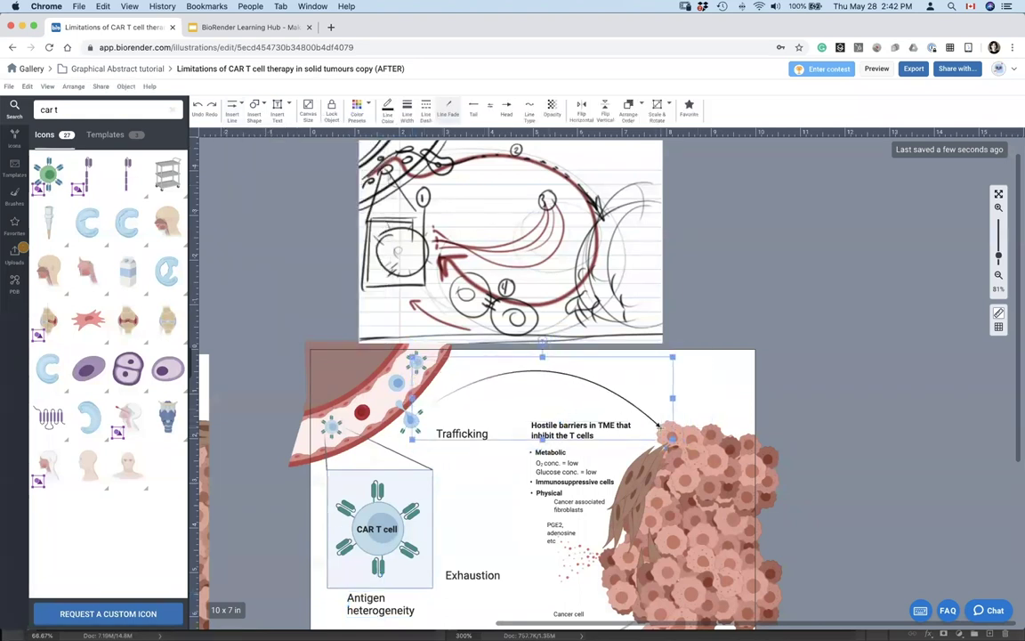
scroll(700, 446, down, 1)
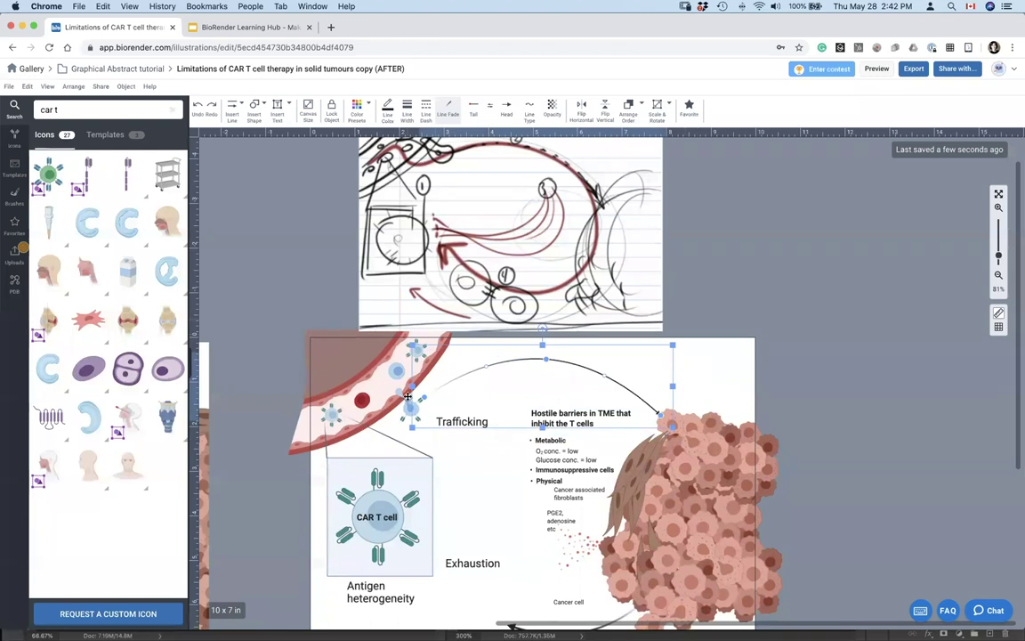
mouse_move(546, 360)
mouse_down()
mouse_move(472, 367)
mouse_move(572, 341)
mouse_move(613, 370)
mouse_move(468, 368)
mouse_move(547, 368)
mouse_up()
scroll(432, 406, down, 1)
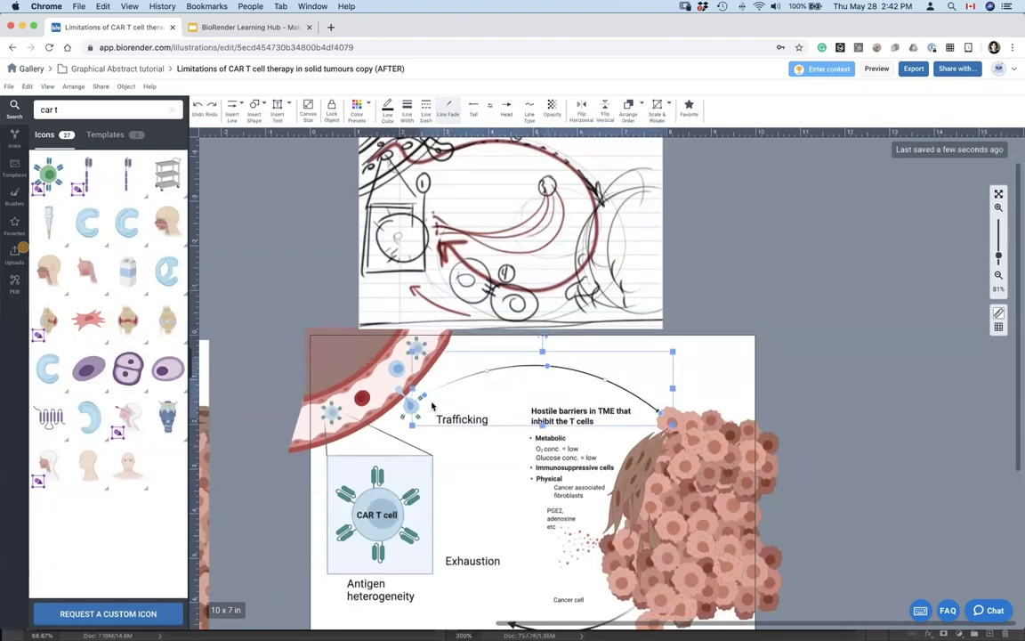
Set the line width of the curved arrow to the tumour to 7 pt
click(407, 109)
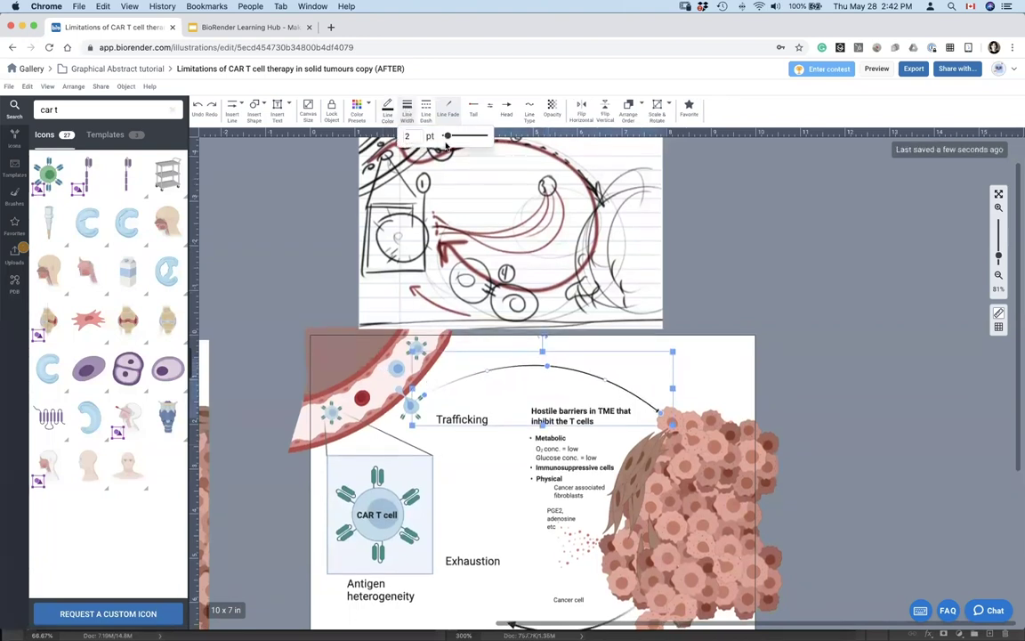
drag(447, 138, 450, 139)
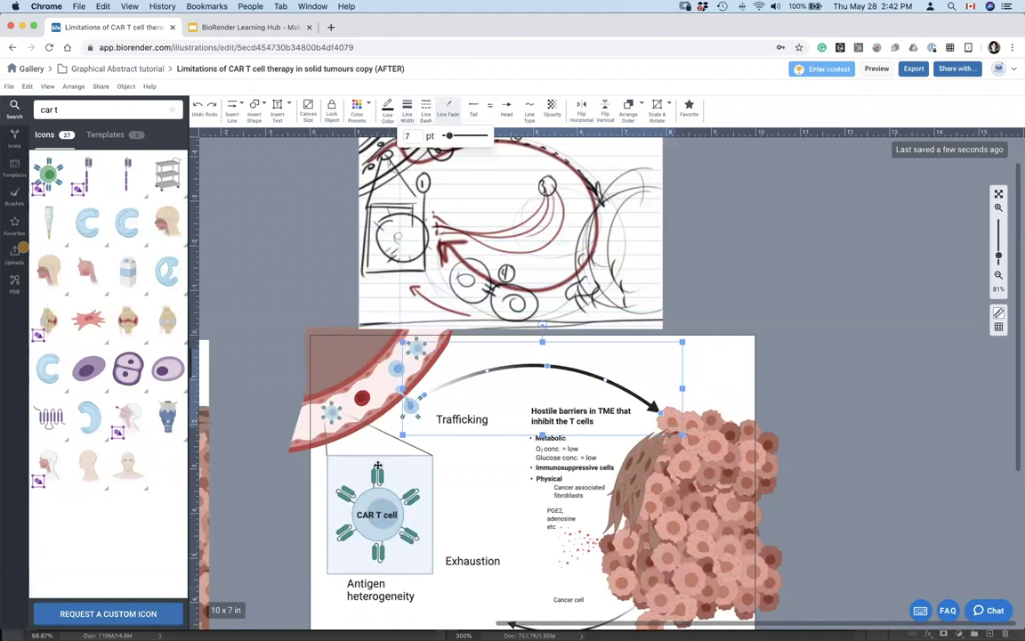
scroll(594, 521, down, 1)
scroll(593, 520, up, 1)
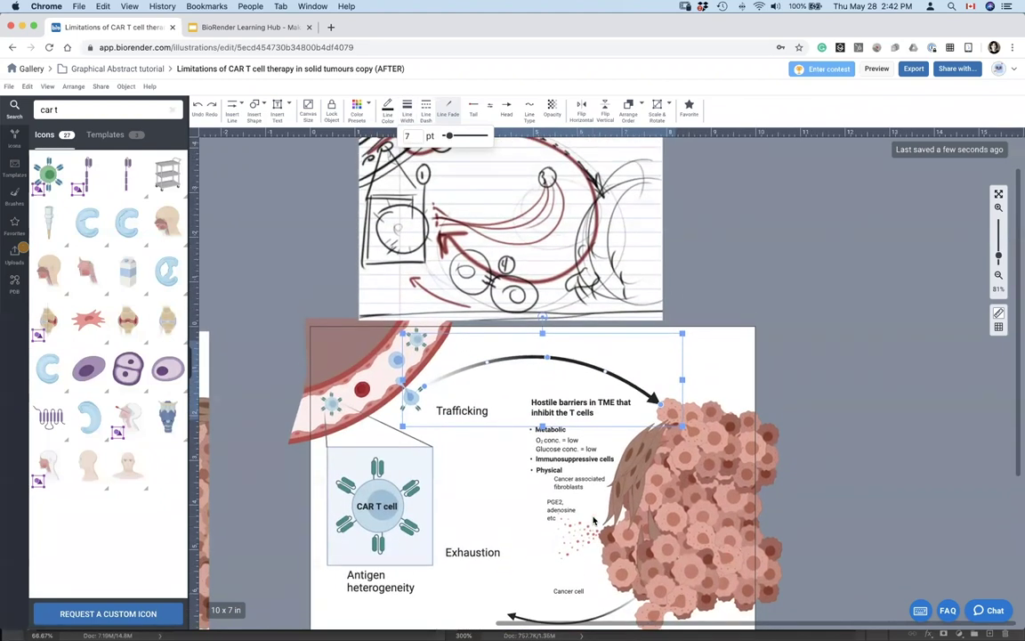
scroll(540, 335, up, 2)
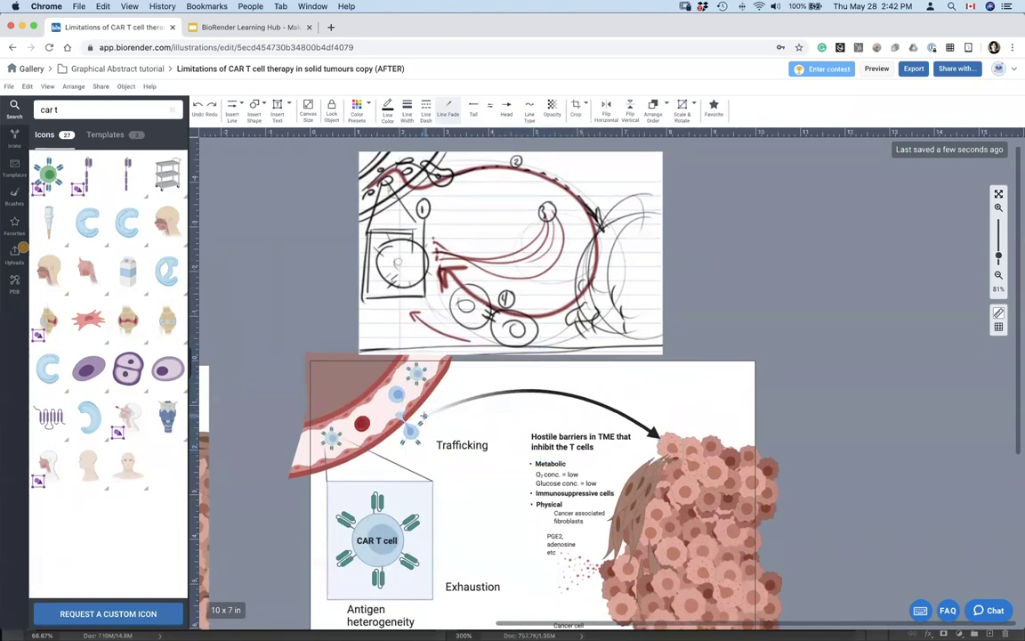
Turn the curved arrow to the tumour into a dashed line and set its line width to 5 pt
mouse_move(547, 392)
mouse_down()
mouse_move(516, 360)
mouse_move(547, 392)
mouse_up()
drag(661, 441, 653, 435)
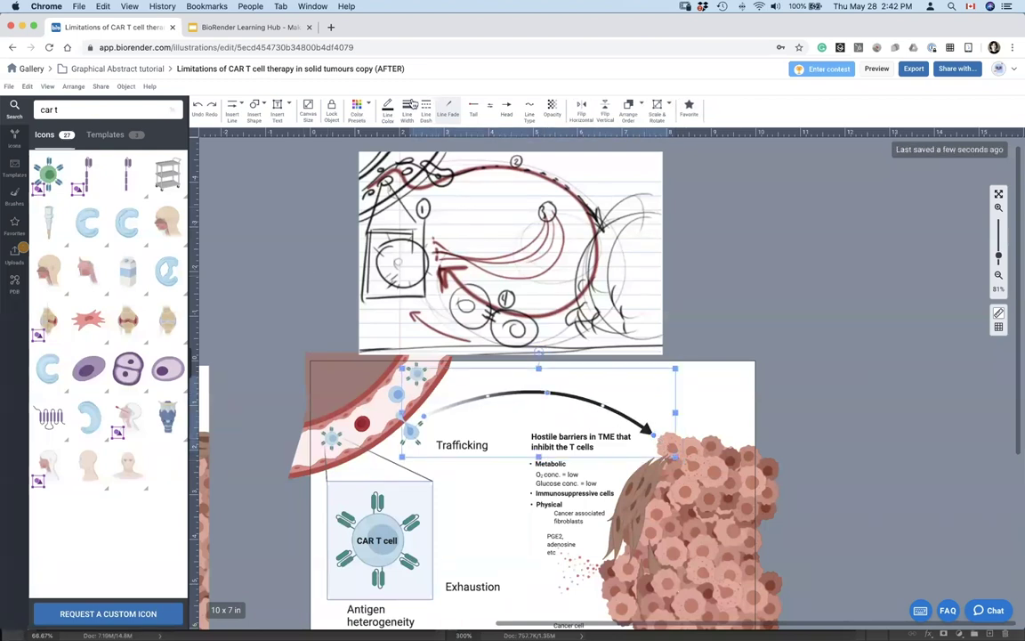
click(448, 107)
drag(468, 140, 495, 147)
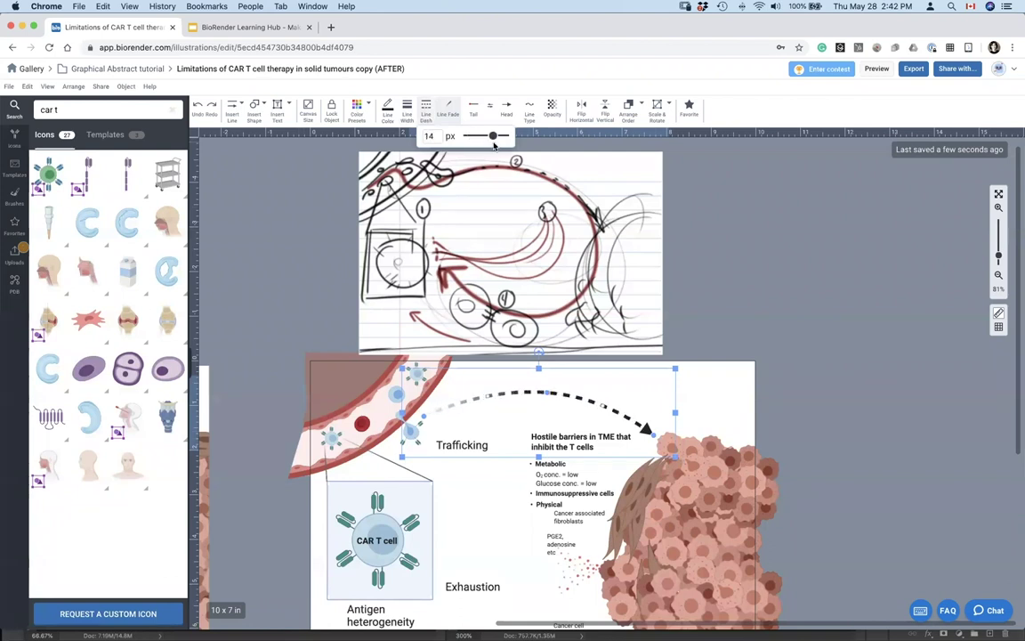
click(407, 107)
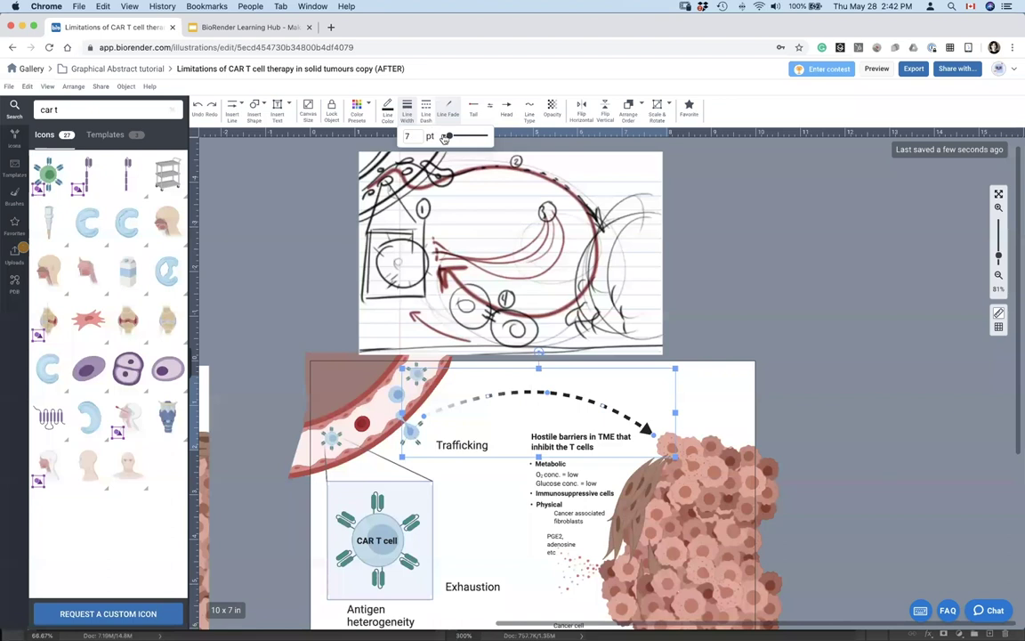
text(5)
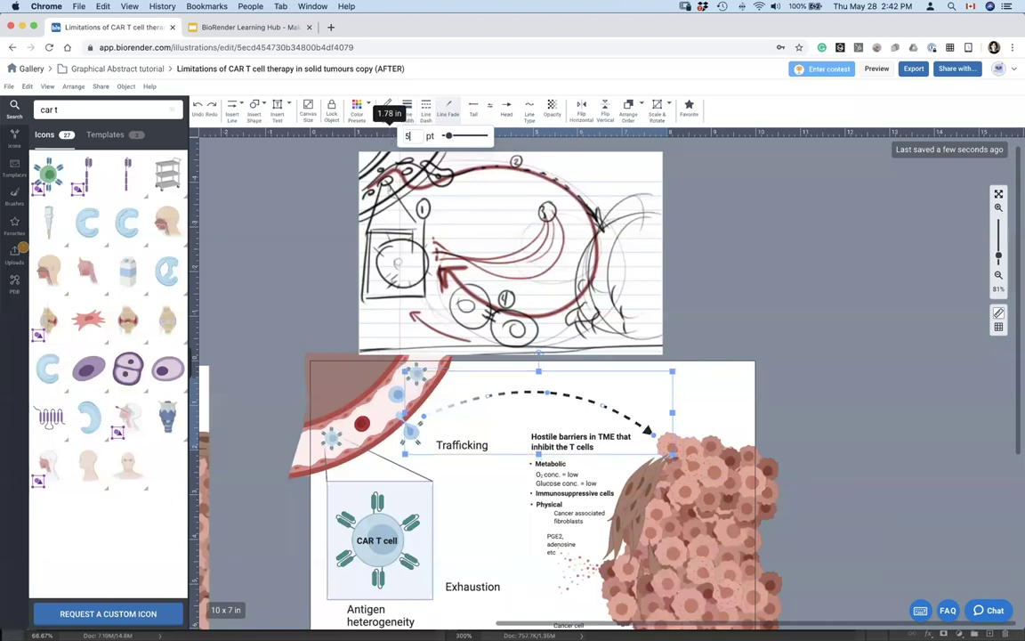
click(426, 107)
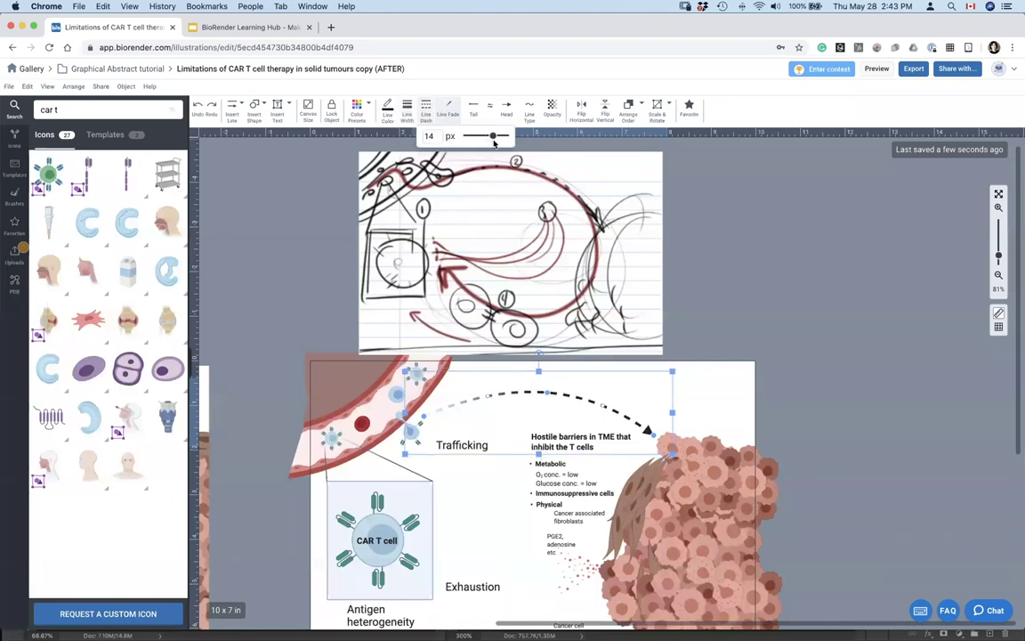
drag(491, 140, 487, 141)
click(634, 343)
scroll(579, 334, down, 2)
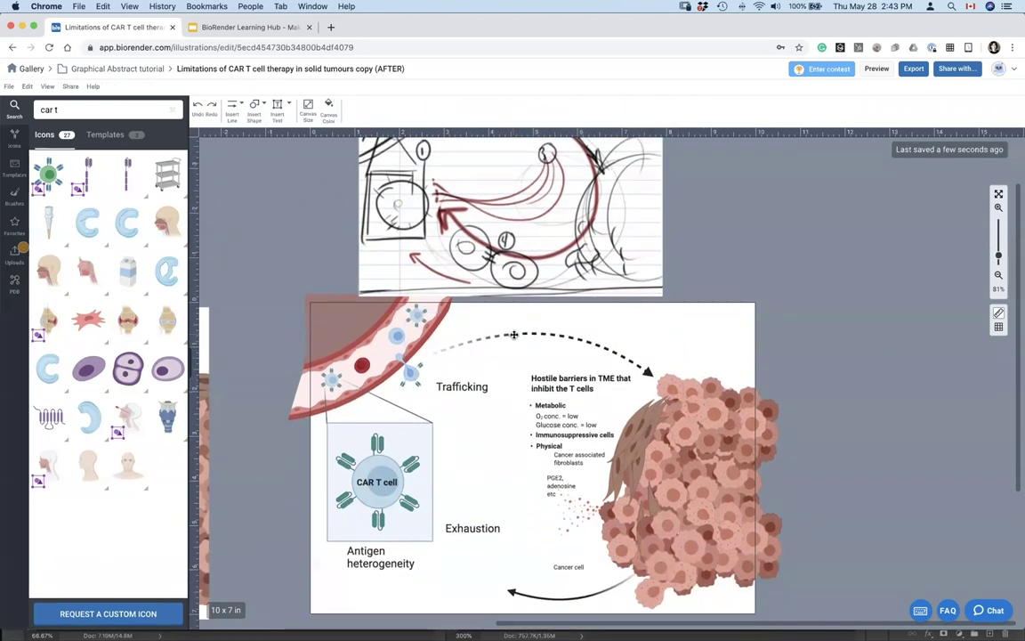
Change the dashed arrow's line color to dark grey 424242
click(513, 335)
scroll(514, 335, up, 1)
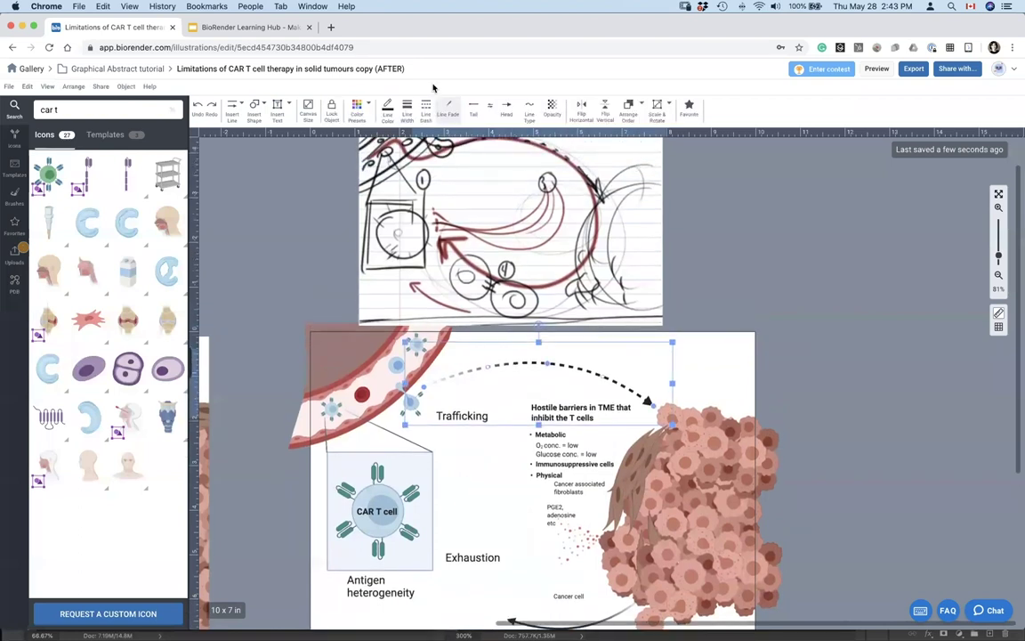
click(388, 108)
drag(376, 195, 373, 203)
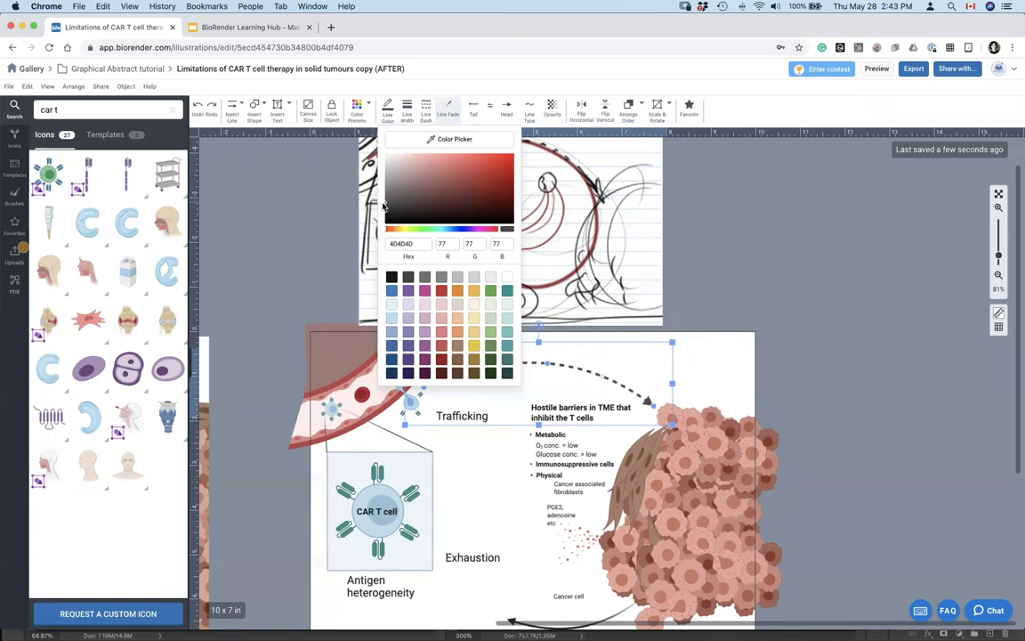
drag(388, 206, 381, 207)
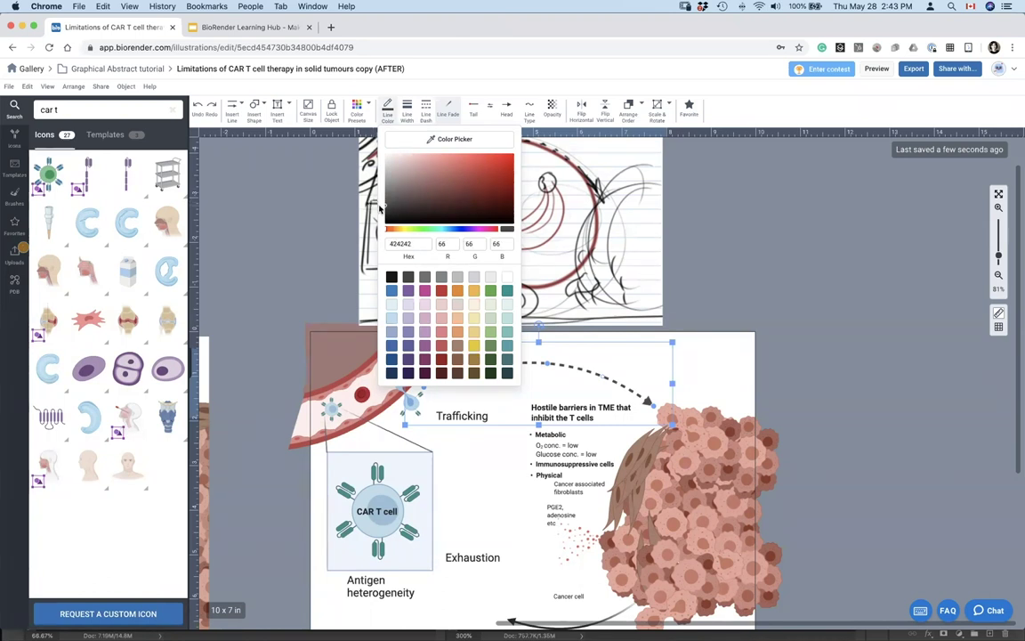
click(253, 229)
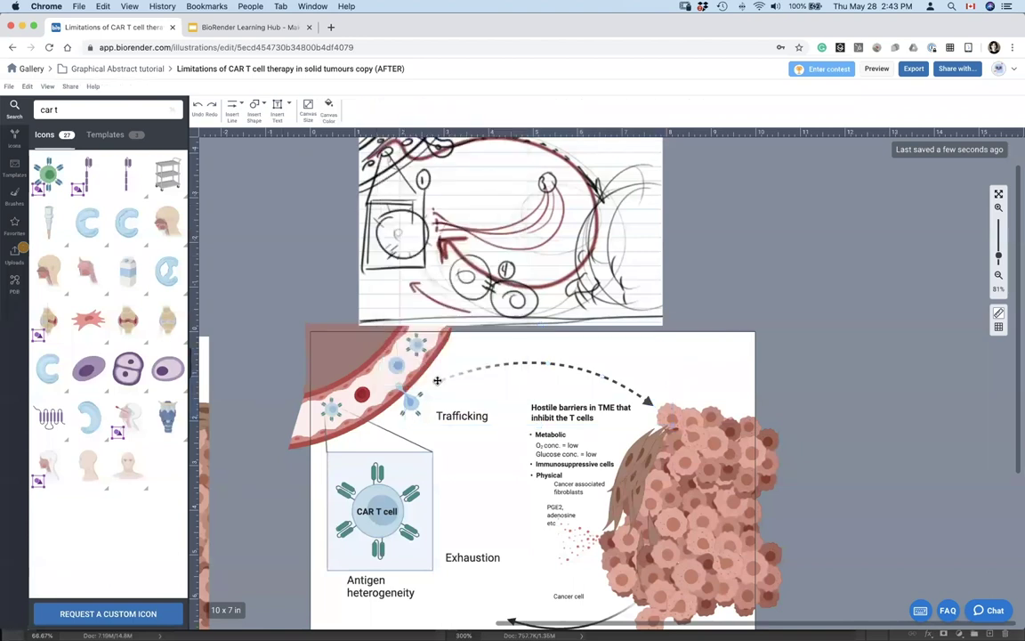
Insert a curved, fading arrow inside the blood vessel, running from its lower end up toward the uppermost T cell
scroll(437, 380, down, 2)
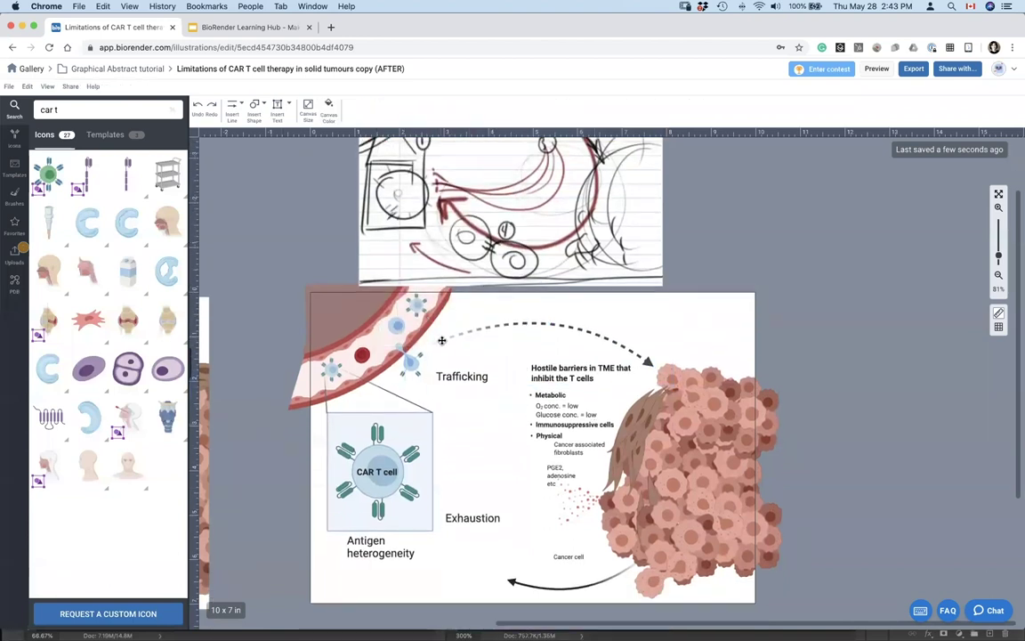
click(233, 107)
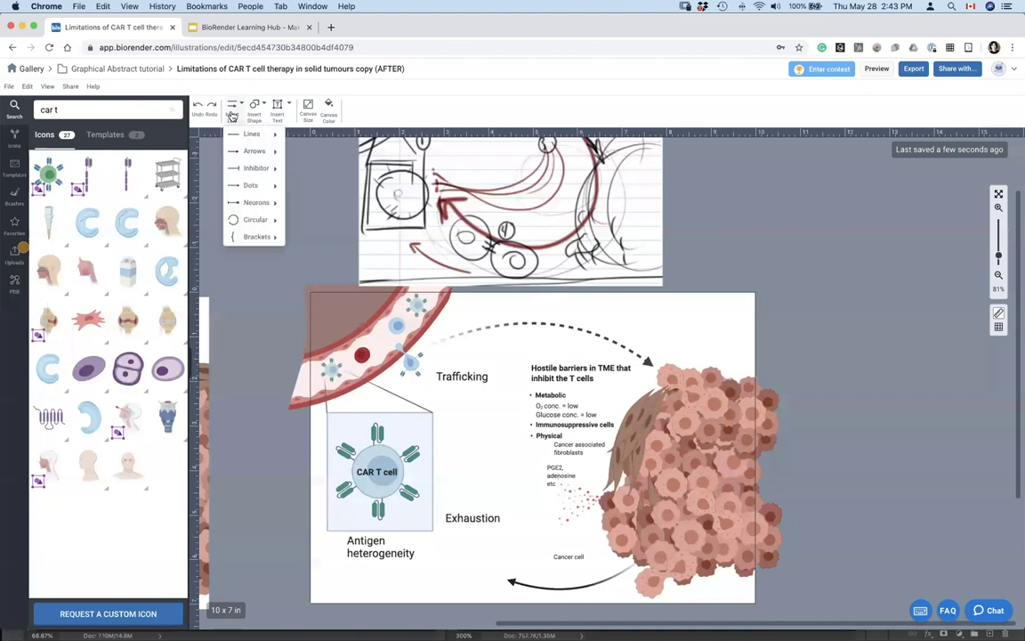
mouse_move(239, 153)
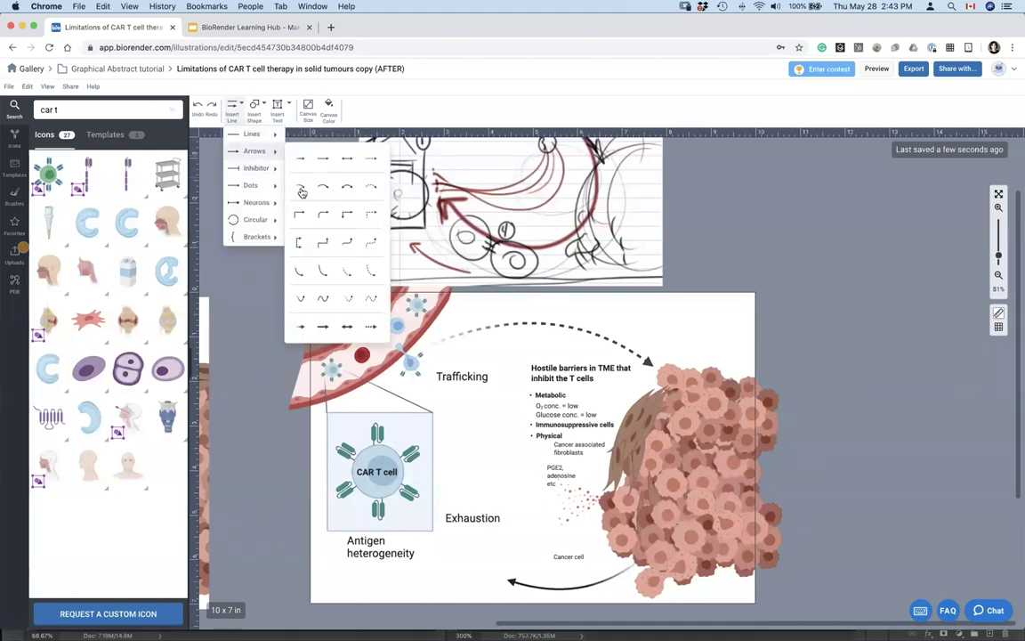
click(301, 187)
mouse_move(304, 379)
mouse_down()
mouse_move(307, 343)
mouse_move(347, 343)
mouse_move(383, 303)
mouse_move(415, 302)
mouse_up()
drag(346, 317, 367, 351)
click(384, 345)
click(367, 350)
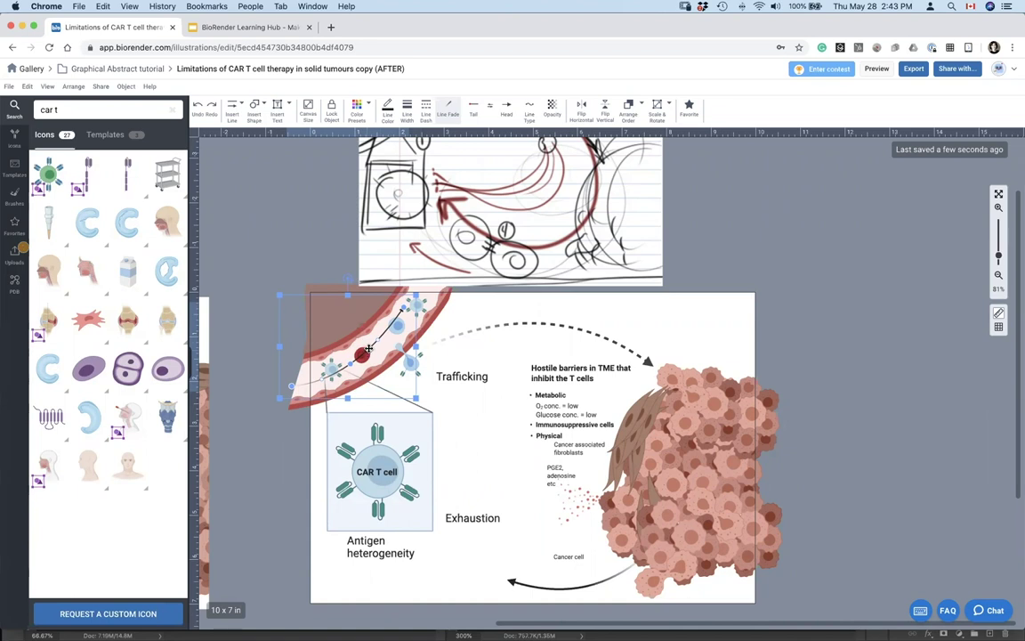
Adjust the vessel arrow's bend so its curve follows the vessel walls more closely
scroll(373, 361, up, 5)
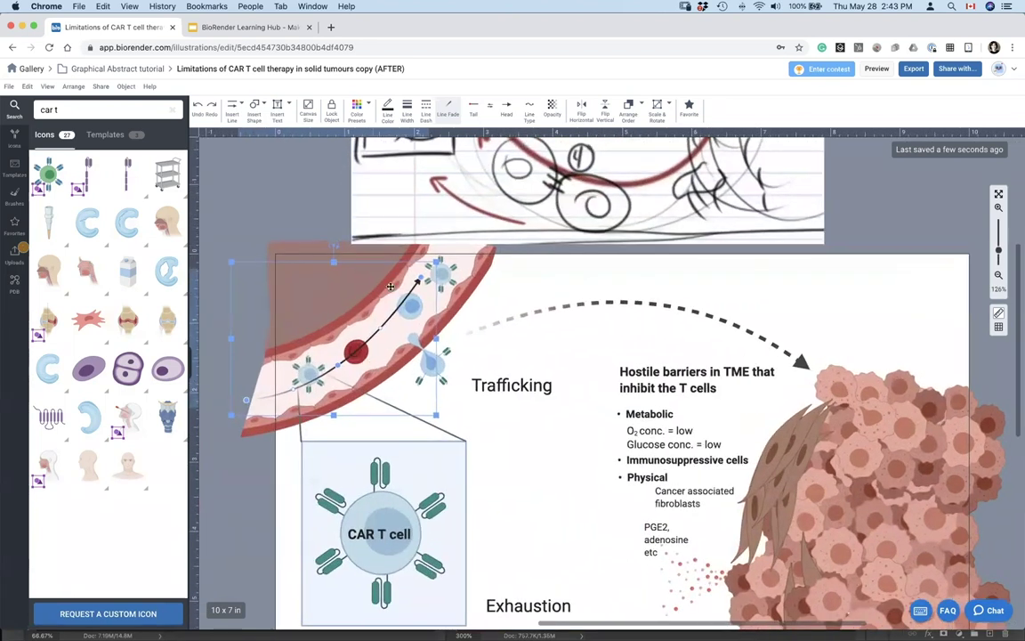
click(303, 207)
scroll(320, 365, right, 1)
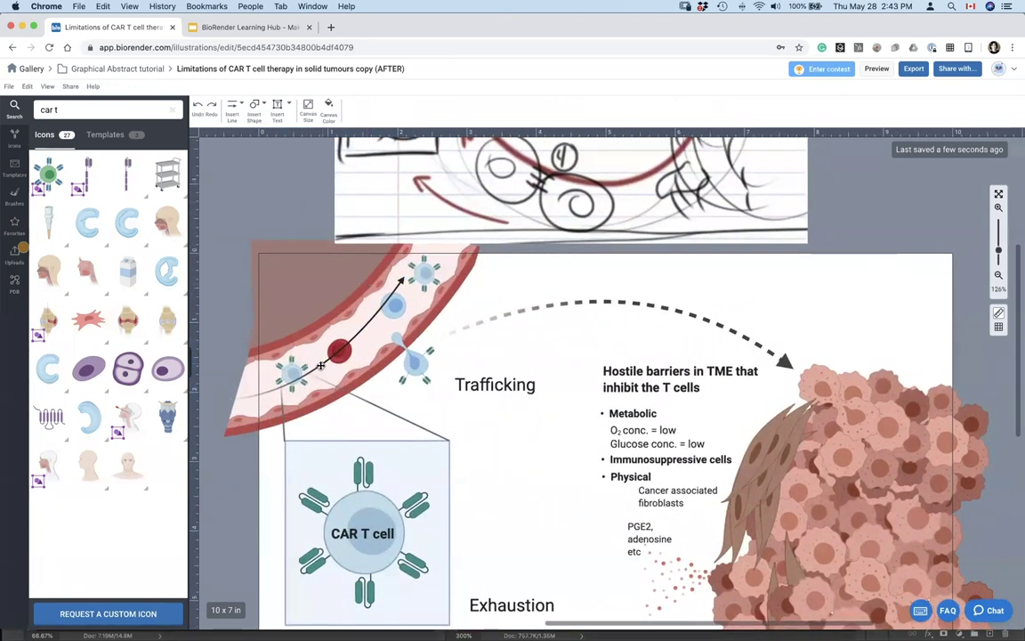
click(256, 395)
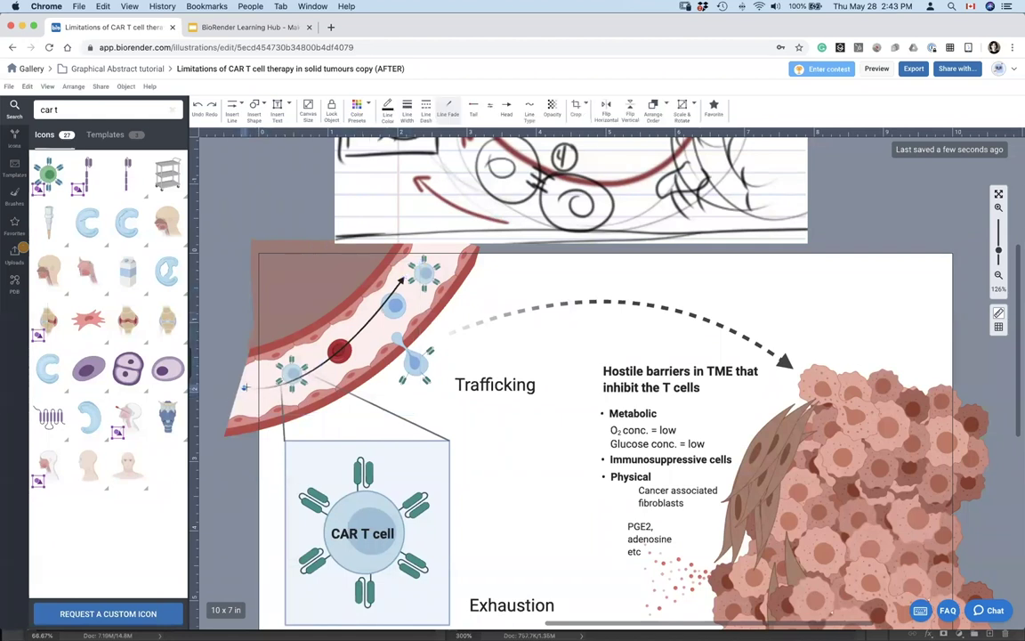
drag(322, 363, 339, 341)
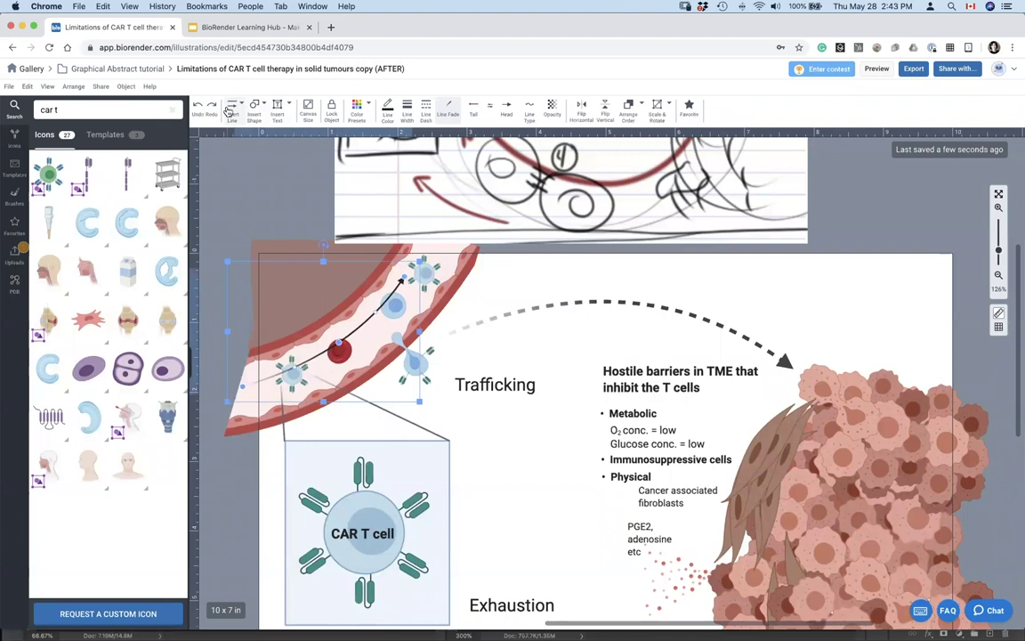
Insert a short dashed curved arrow branching from the vessel arrow to the T cell squeezing out through the wall
click(230, 109)
mouse_move(255, 151)
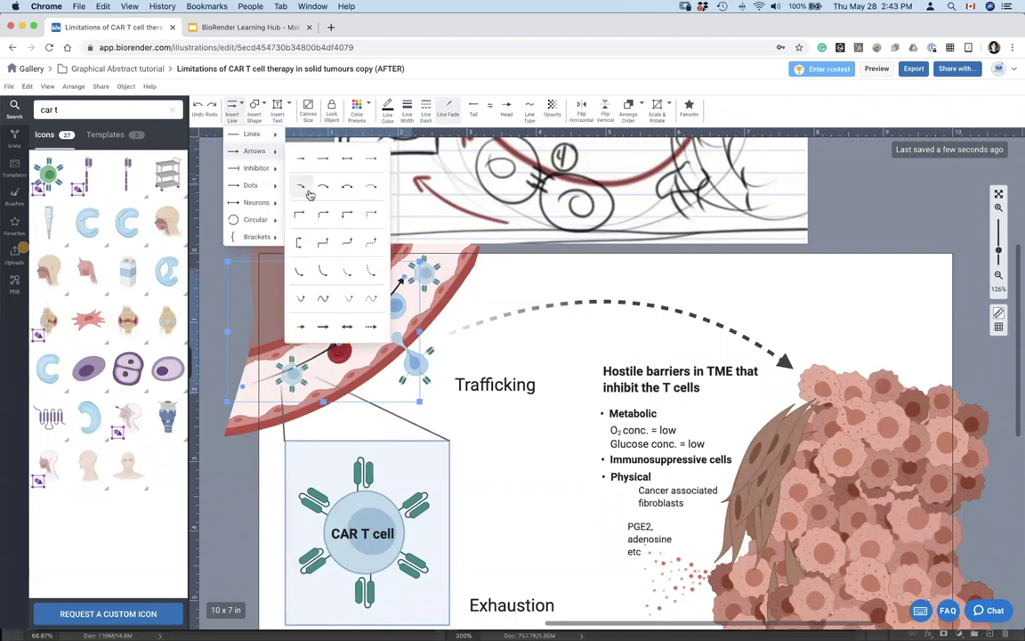
click(375, 199)
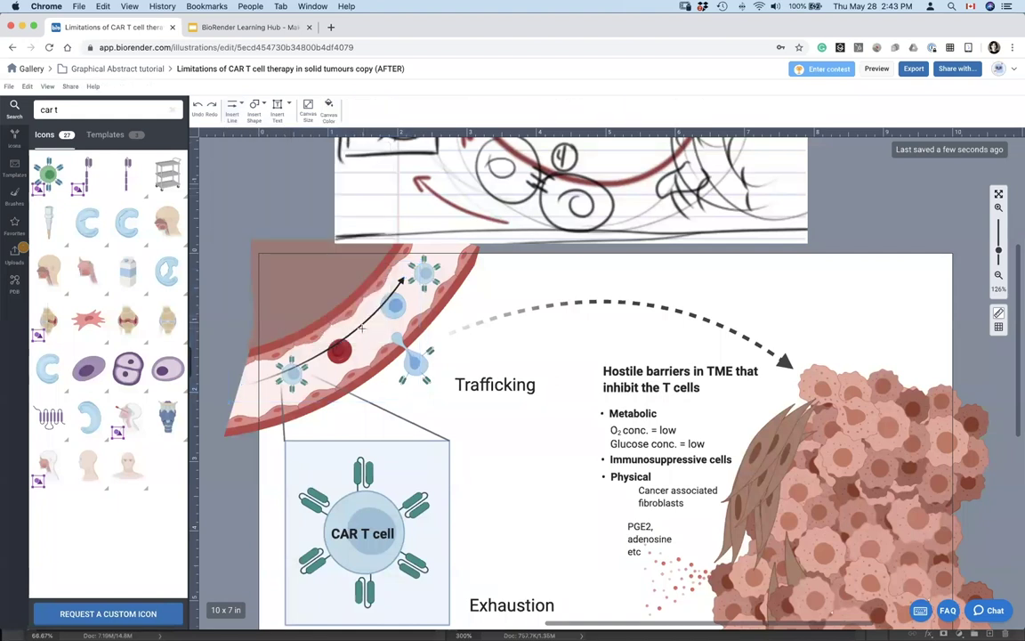
mouse_move(352, 333)
mouse_down()
mouse_move(407, 350)
mouse_move(397, 338)
mouse_up()
click(497, 328)
click(375, 326)
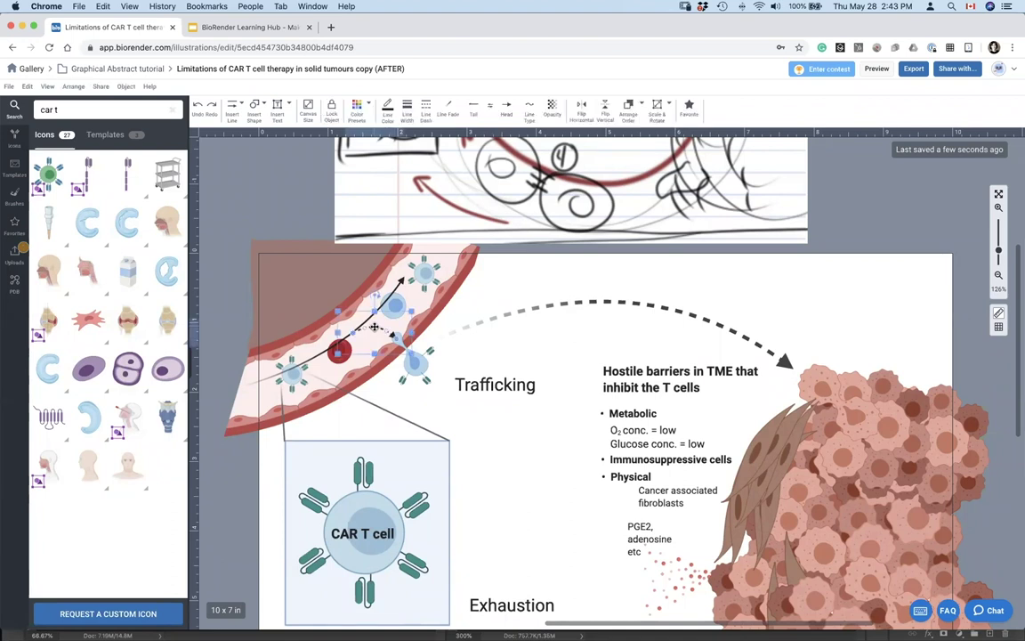
drag(375, 328, 375, 326)
click(392, 333)
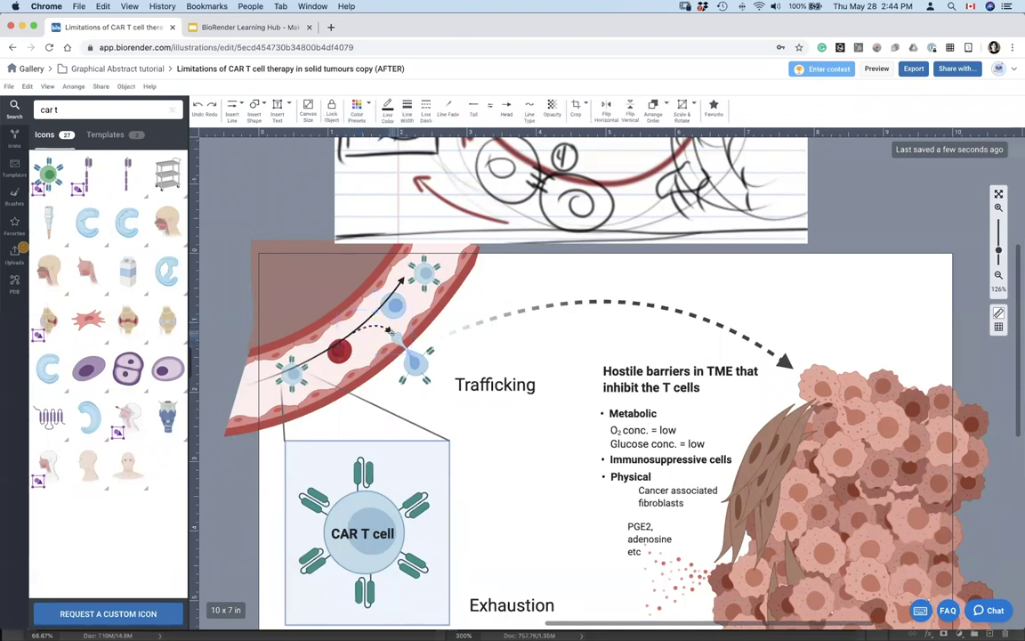
click(481, 311)
scroll(494, 322, right, 2)
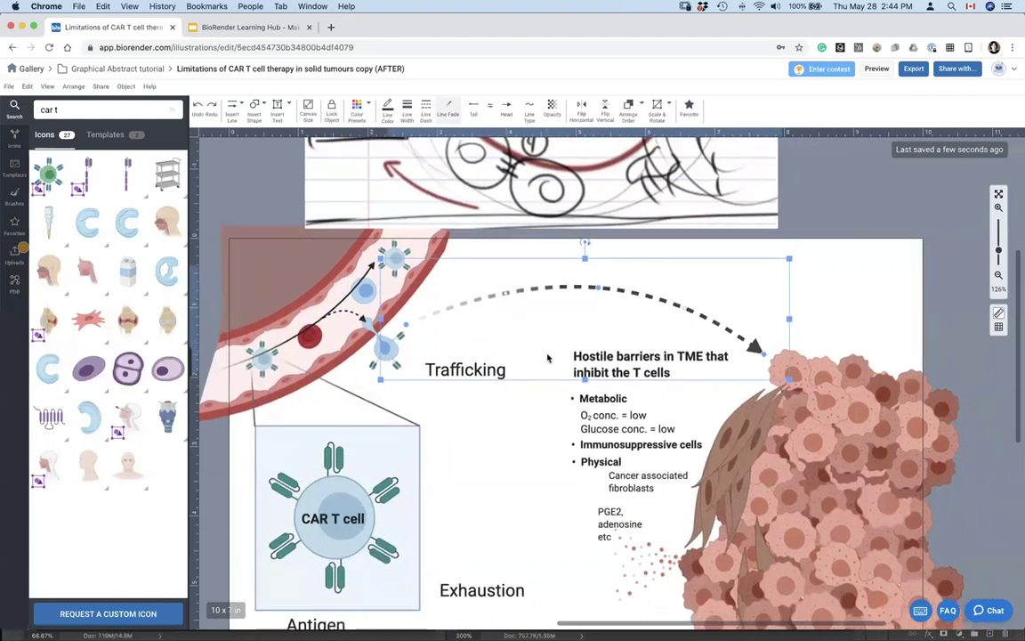
click(400, 441)
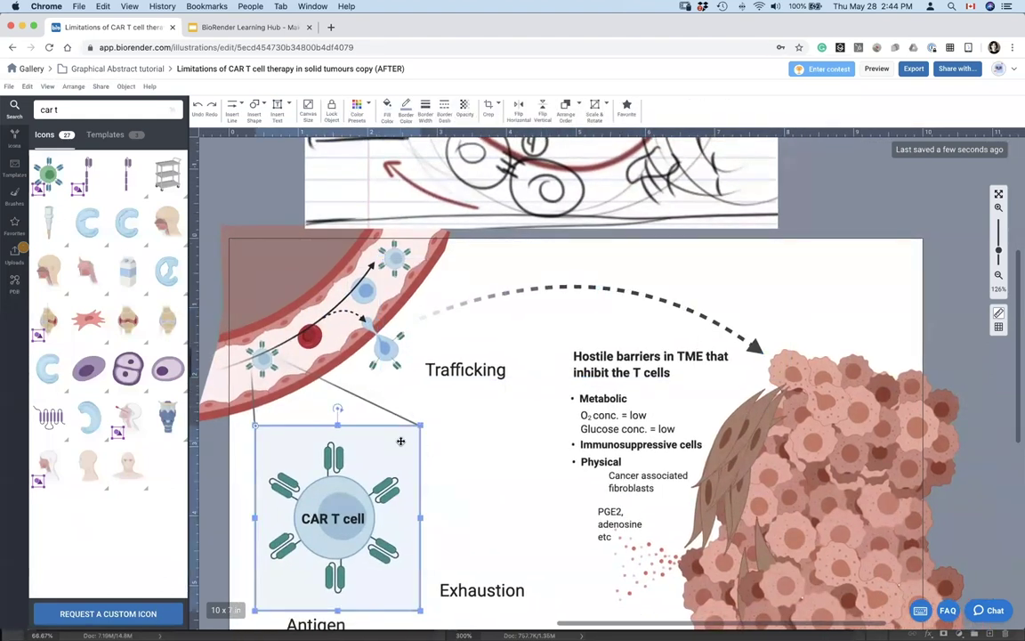
scroll(428, 449, down, 5)
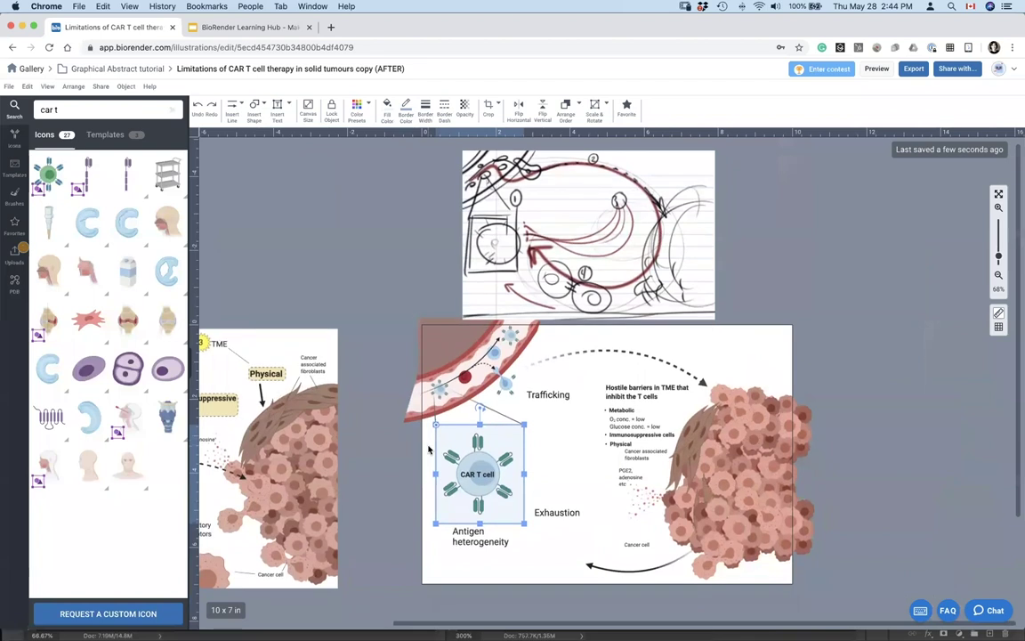
scroll(558, 448, up, 3)
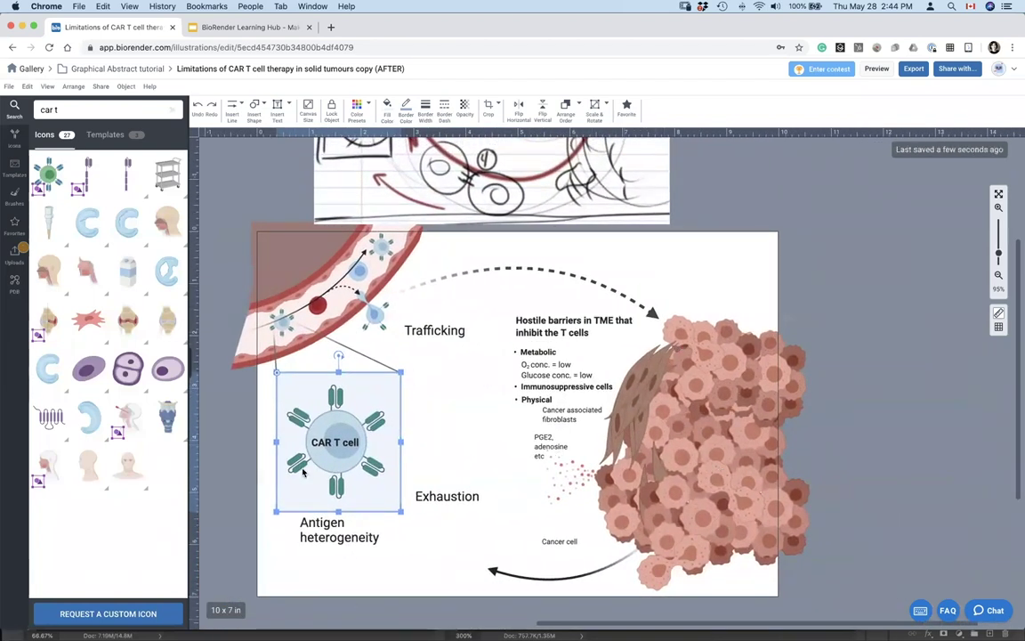
Move the "Trafficking" label up beneath the start of the dashed arrow and the "Exhaustion" label down above the lower arrow's tip
drag(436, 326, 440, 307)
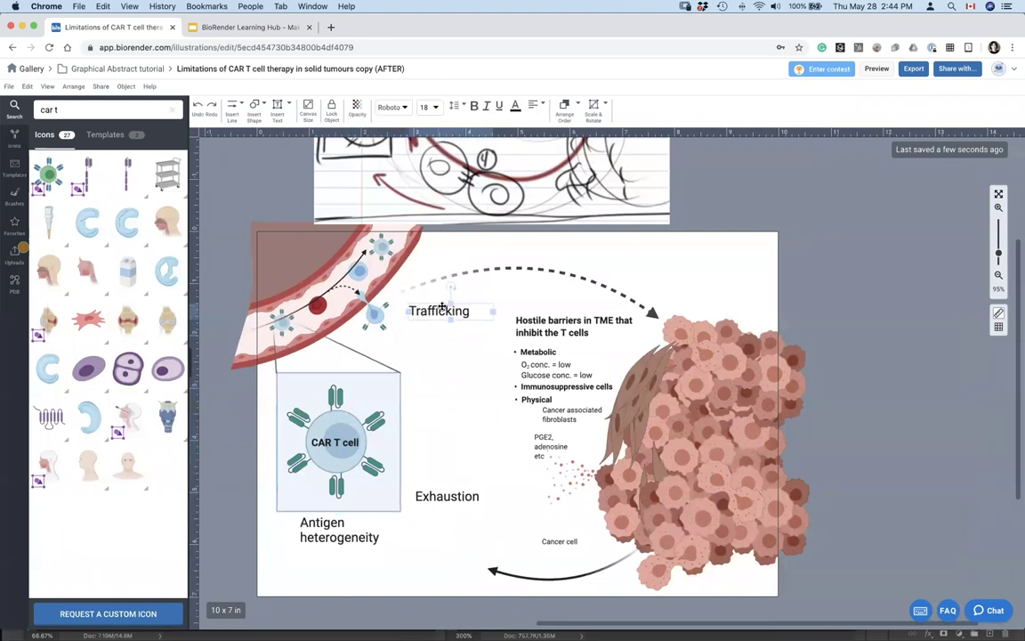
scroll(442, 306, left, 1)
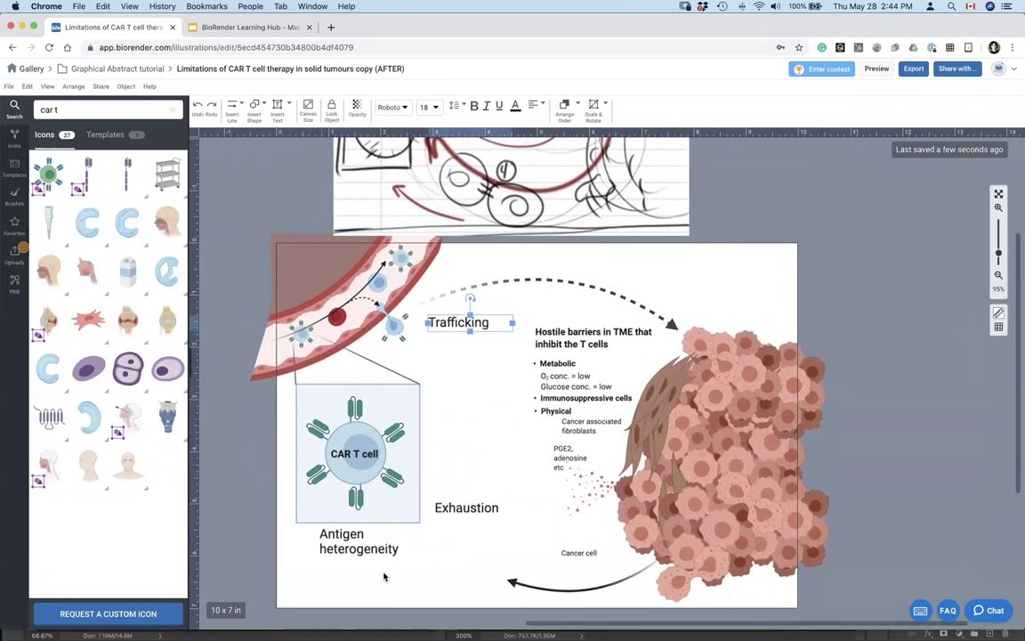
drag(481, 513, 488, 557)
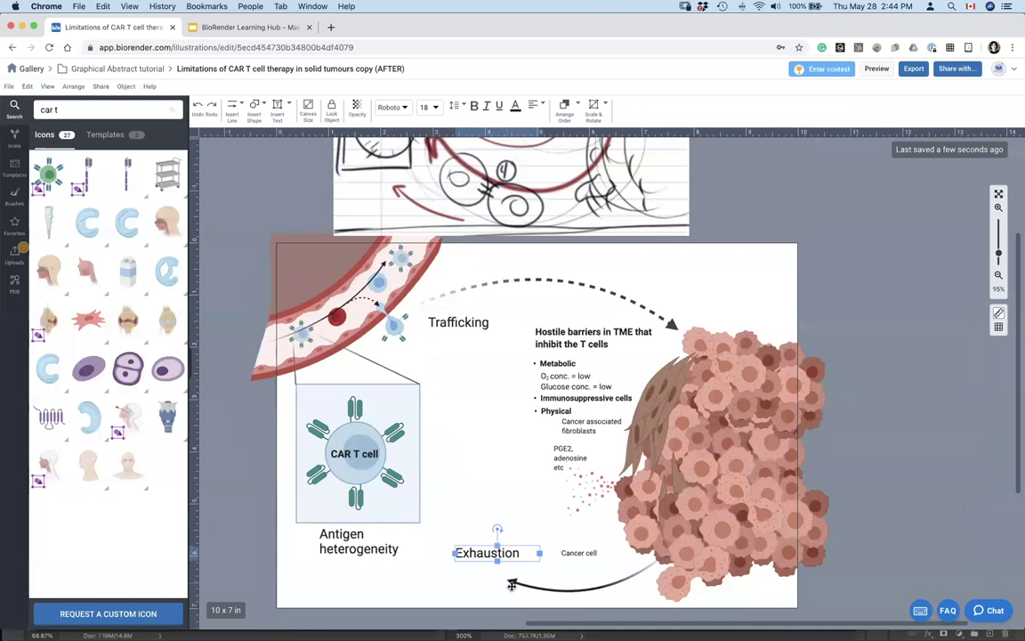
Nudge the original figure toward the new canvas and move the grouped exhausted T cell and cancer cell onto the canvas's lower middle
scroll(488, 556, left, 5)
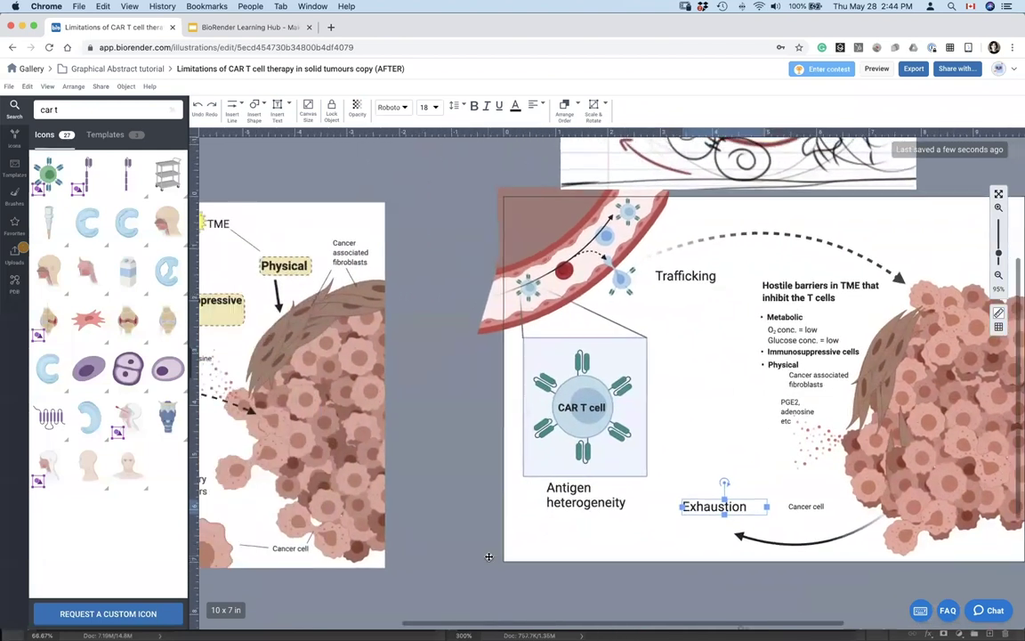
drag(365, 513, 397, 501)
scroll(397, 501, down, 5)
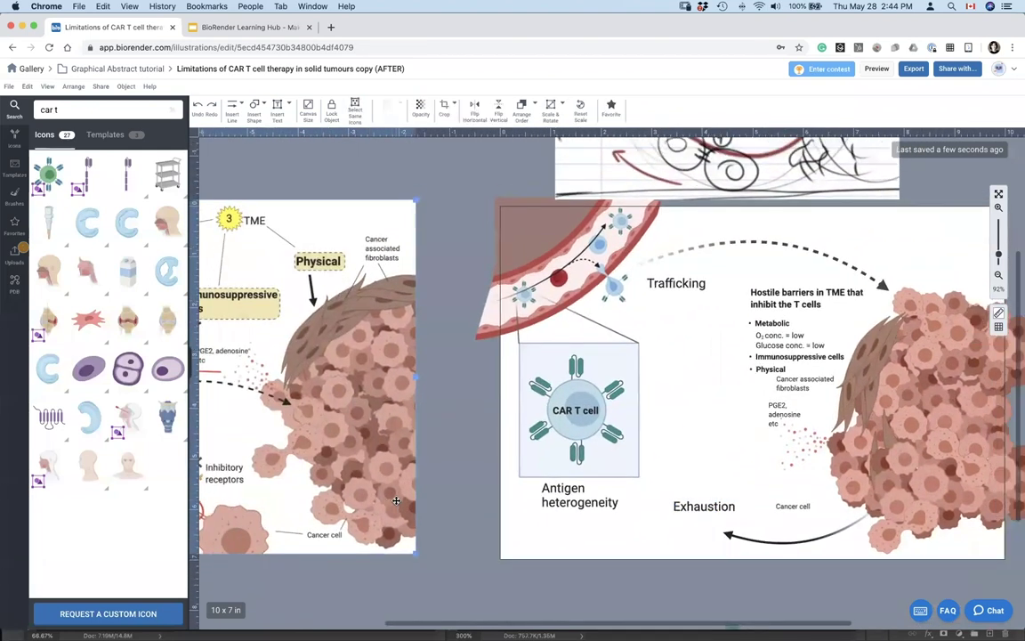
scroll(396, 501, down, 1)
drag(638, 516, 613, 445)
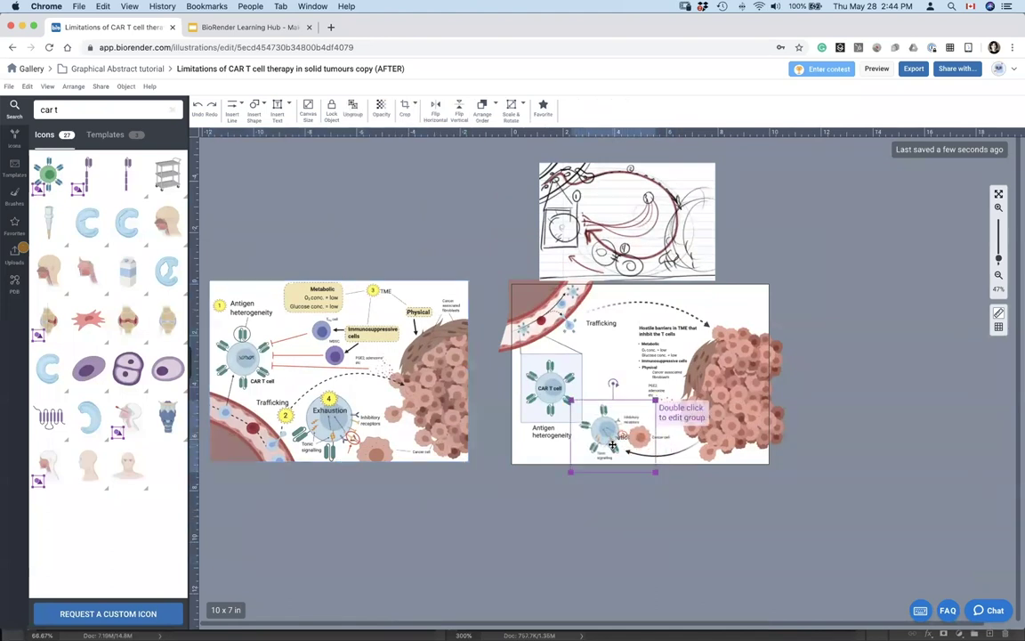
Place the "Exhaustion" label above the exhausted T cell group, shift the group slightly right, and nudge the "Antigen heterogeneity" label left
scroll(612, 445, up, 10)
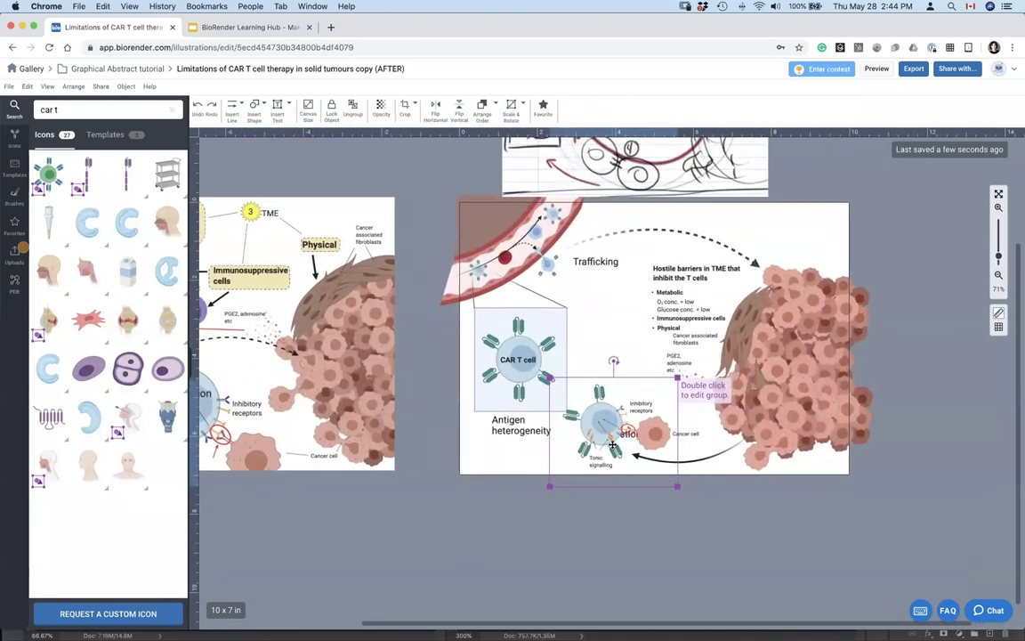
scroll(613, 445, up, 5)
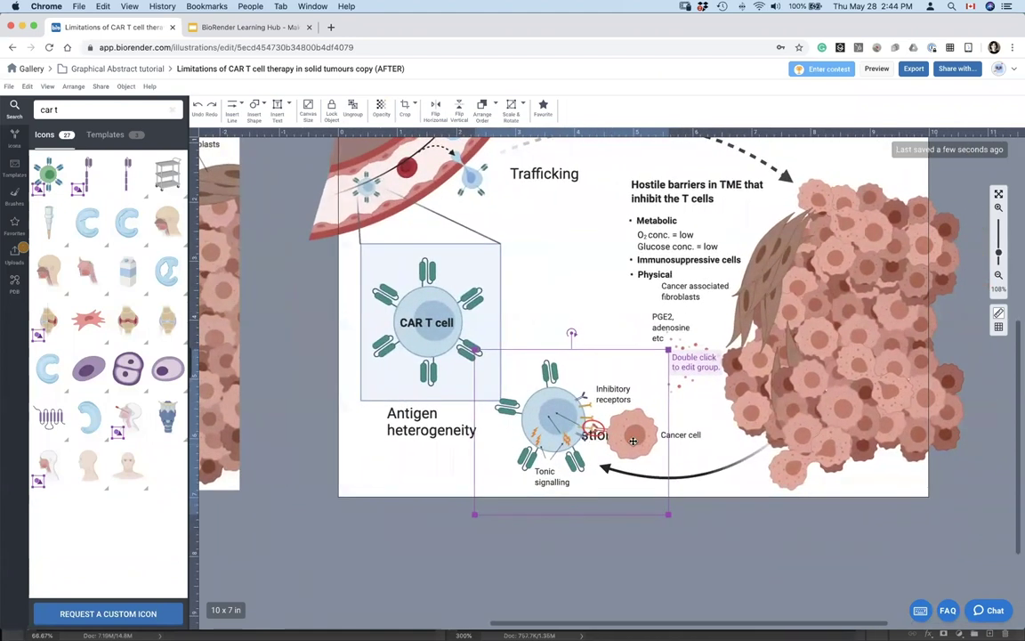
drag(593, 440, 592, 377)
drag(490, 497, 553, 442)
double_click(590, 380)
drag(590, 380, 626, 373)
drag(393, 432, 376, 432)
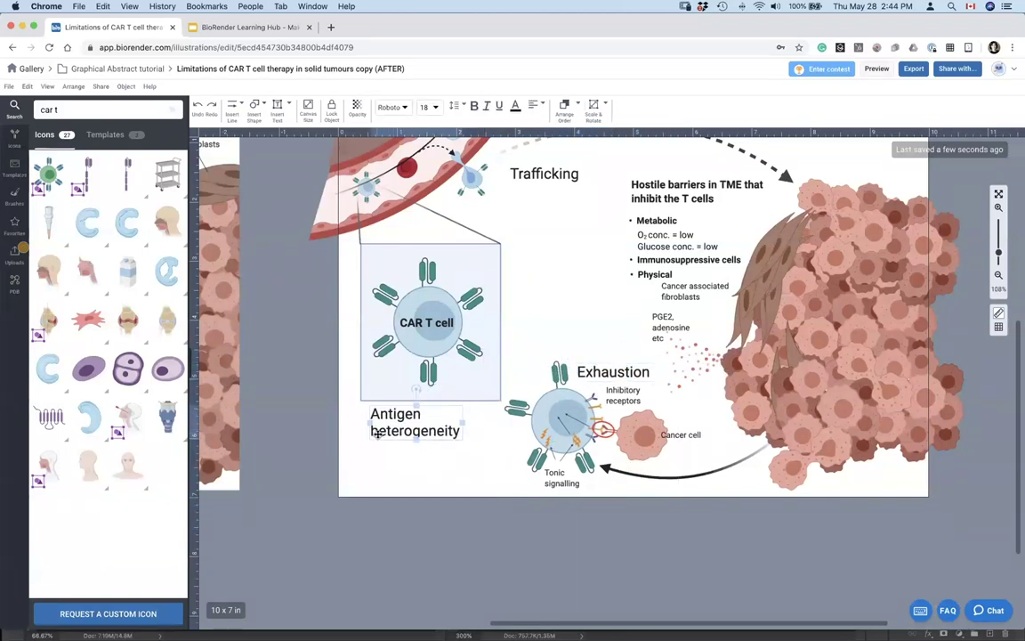
Nudge the "Exhaustion" label up slightly and move the "PGE2, adenosine etc" label up beneath the cancer associated fibroblasts text
click(612, 368)
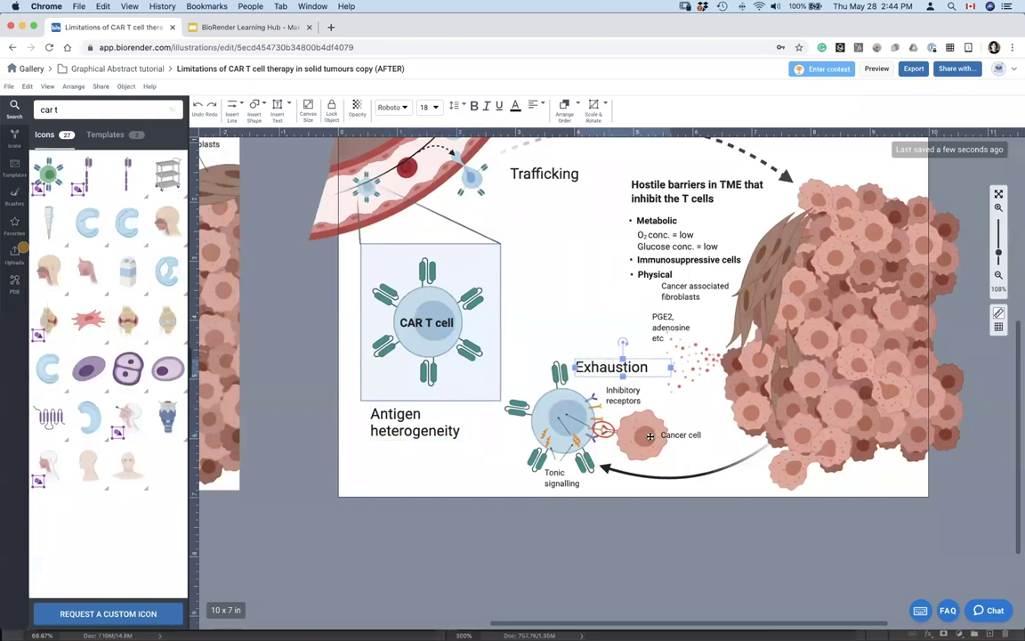
scroll(619, 379, right, 3)
scroll(618, 378, up, 1)
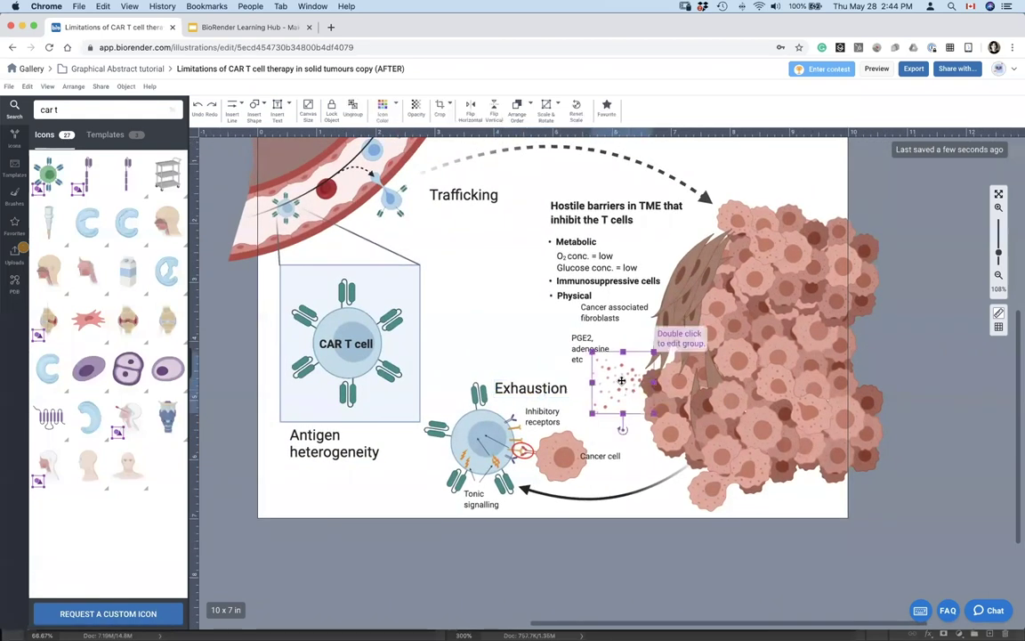
drag(583, 351, 588, 347)
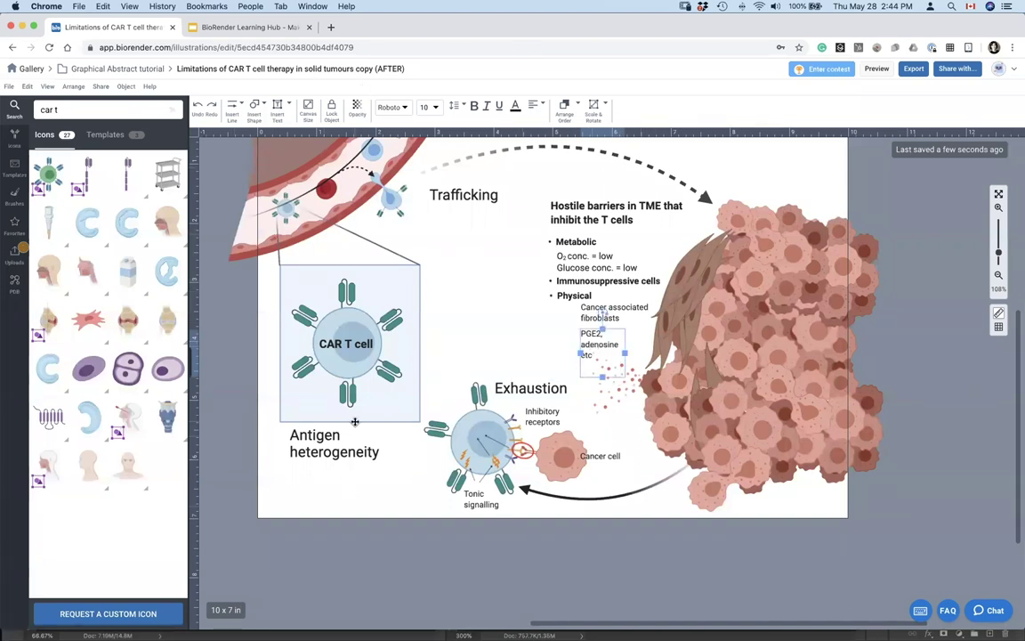
scroll(354, 422, up, 2)
scroll(354, 422, right, 1)
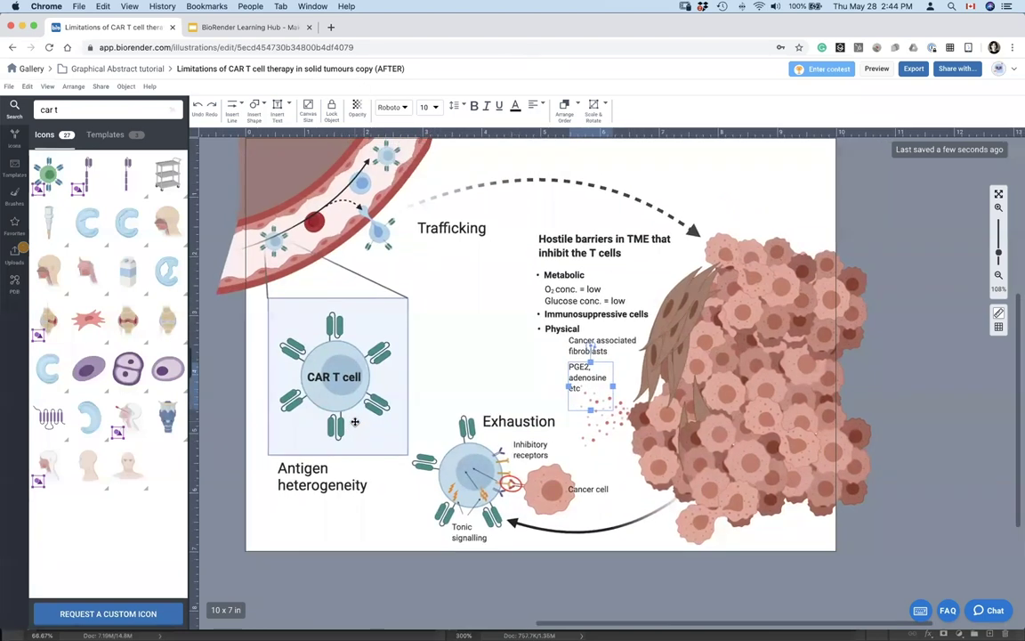
click(600, 185)
scroll(600, 185, up, 1)
click(247, 359)
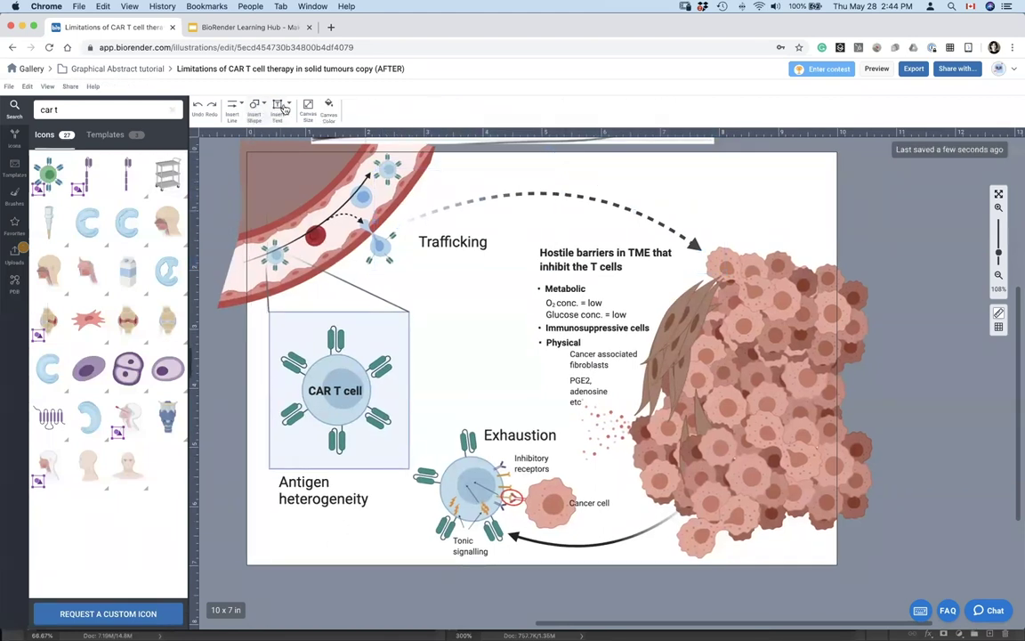
Insert a circled number 1 text shape on the canvas below the "Trafficking" label
click(255, 107)
mouse_move(284, 185)
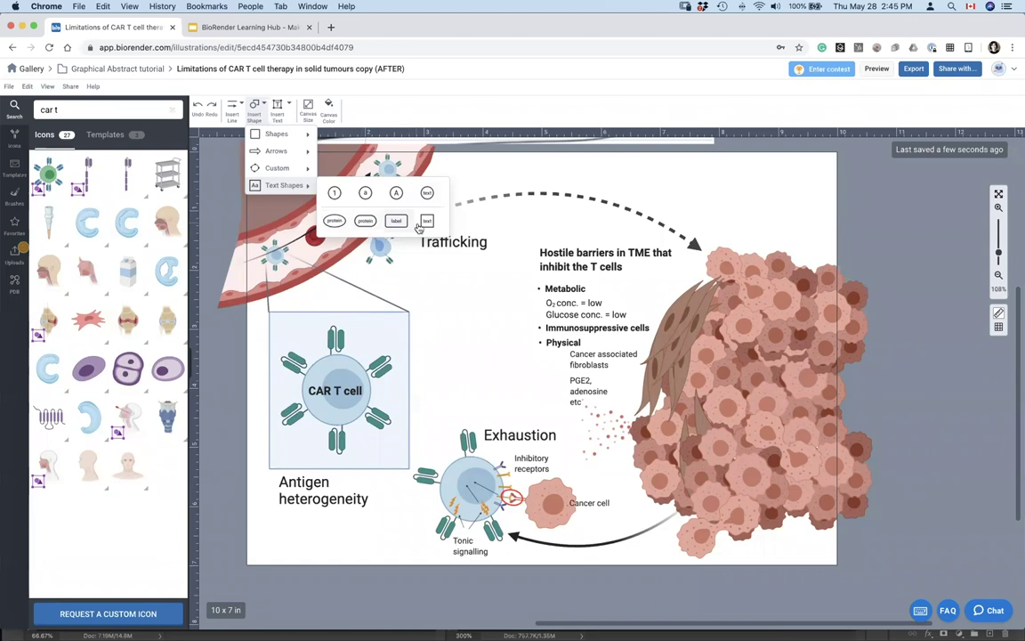
click(334, 196)
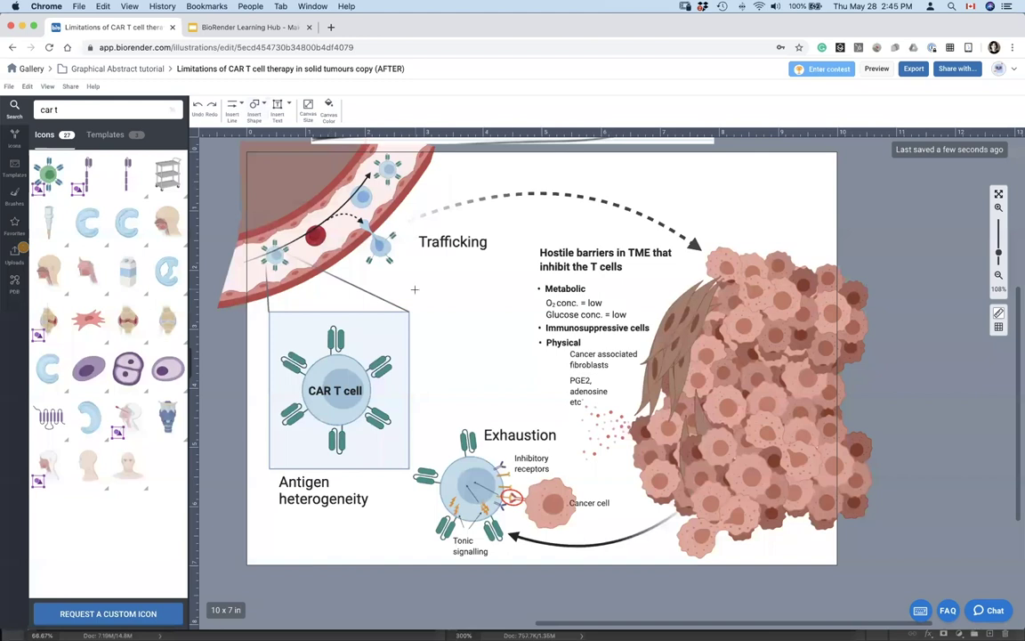
click(414, 289)
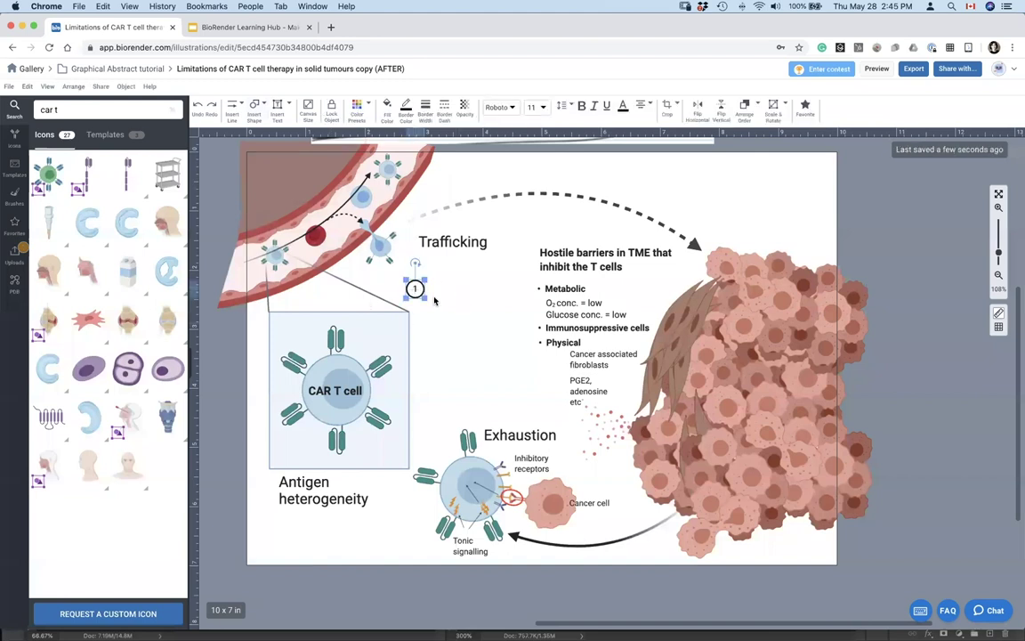
click(445, 303)
Move the "Antigen heterogeneity" label above the CAR T cell box, shift the box down, and extend both callout lines to its upper corners
click(415, 290)
drag(415, 289, 329, 286)
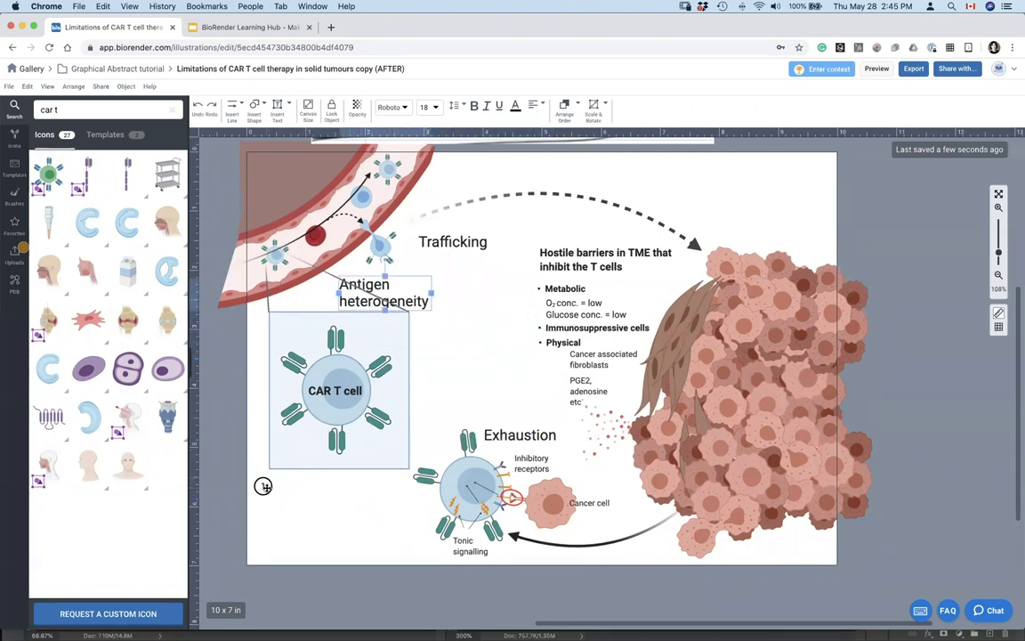
drag(304, 379, 301, 405)
click(272, 312)
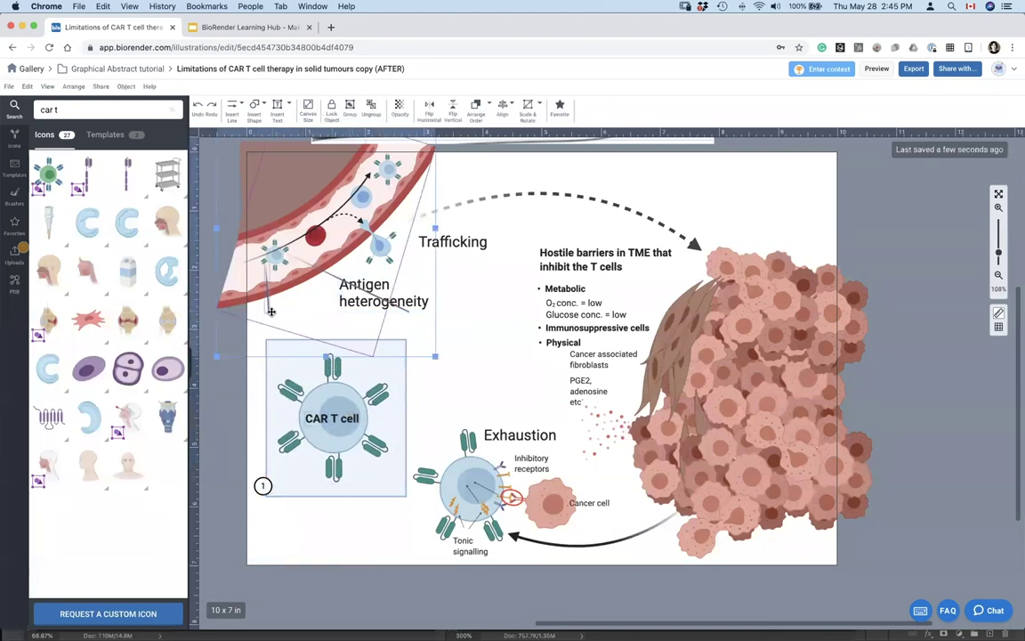
click(268, 315)
drag(268, 317, 264, 342)
click(409, 311)
drag(409, 312, 355, 327)
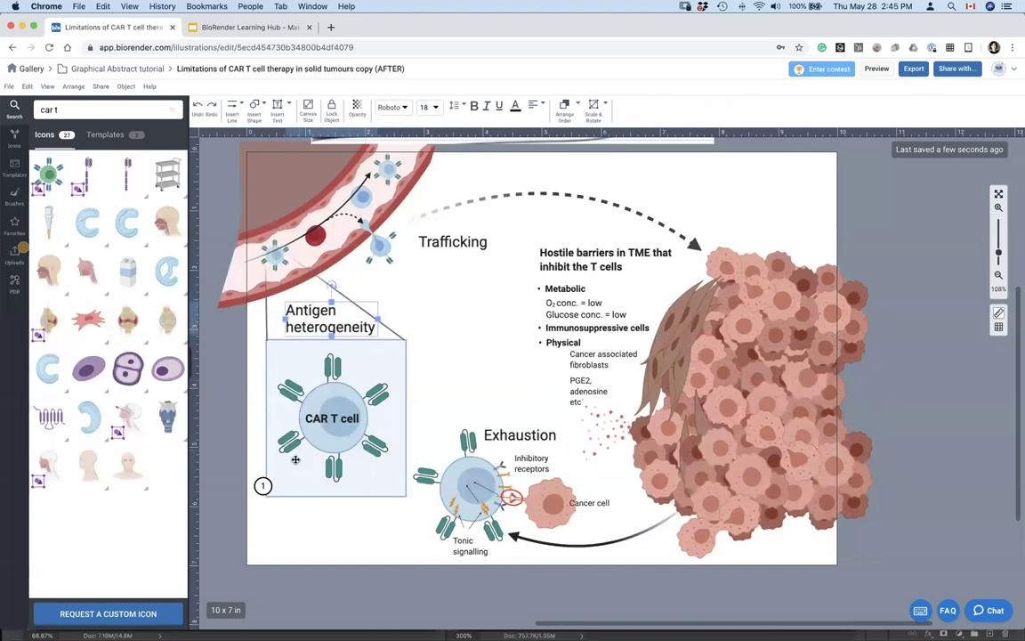
Place the circled 1 beside the "Antigen heterogeneity" label above the CAR T cell box and set the label's font size to 16
drag(268, 482, 319, 331)
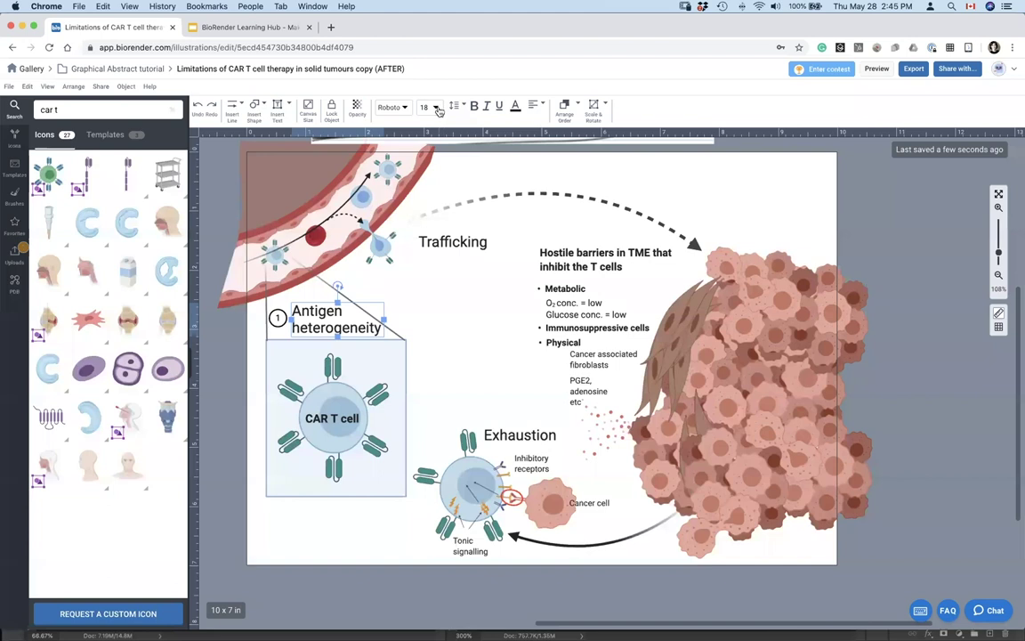
click(436, 108)
click(429, 252)
click(429, 341)
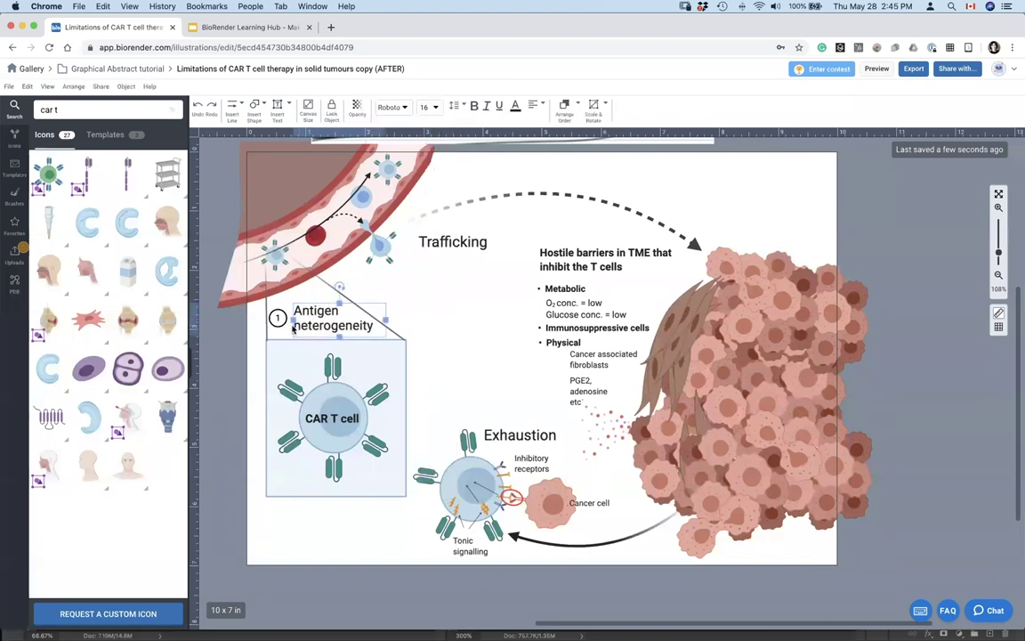
click(279, 319)
click(273, 330)
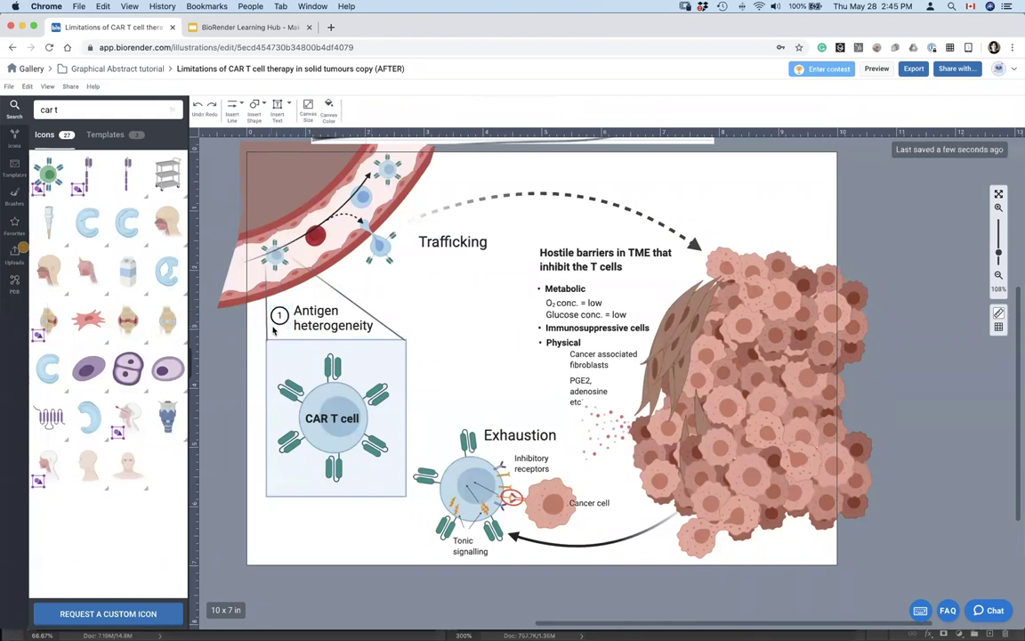
Move the "Trafficking" label above the long dashed arrow and put a copy of the circled number beside it, renumbered 2
drag(309, 319, 492, 187)
drag(457, 237, 530, 189)
click(617, 208)
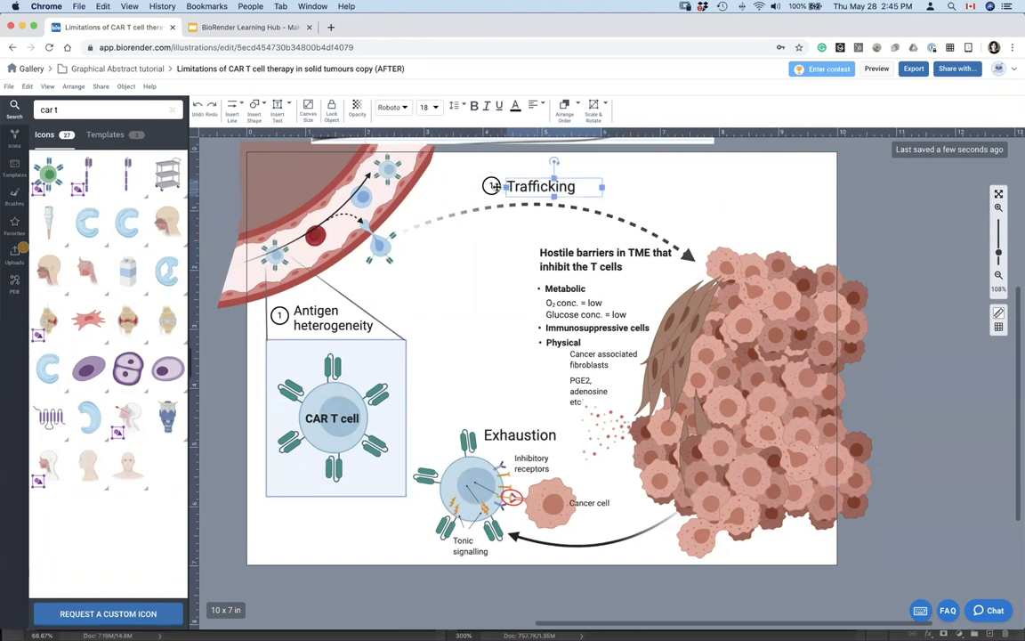
click(492, 186)
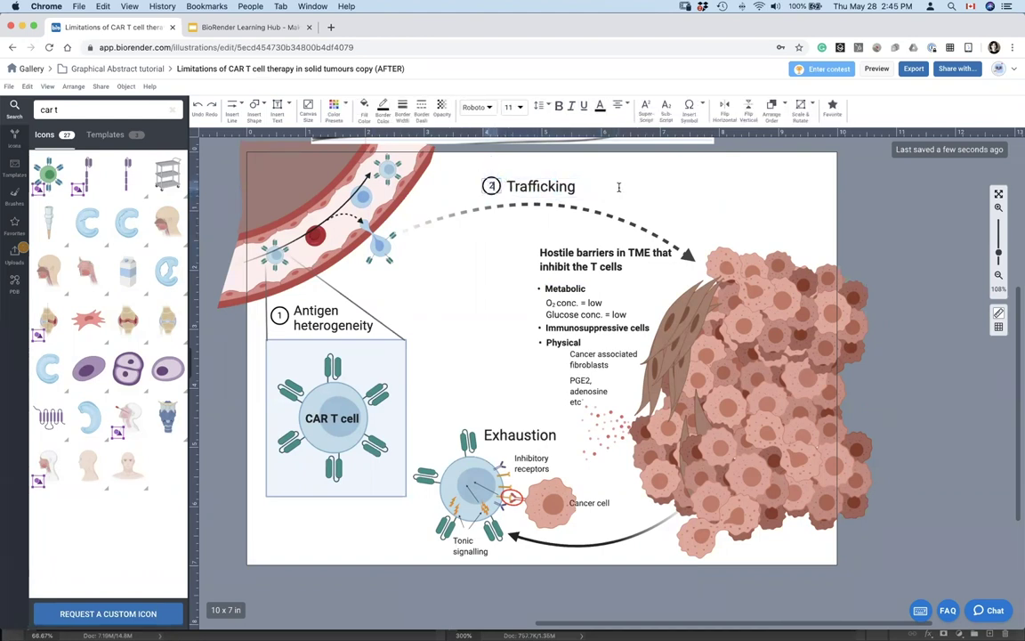
click(472, 195)
Add a copy of the circled number, renumbered 3, beside the "Hostile barriers in TME" heading and nudge the heading down closer to its bullets
drag(492, 188, 523, 266)
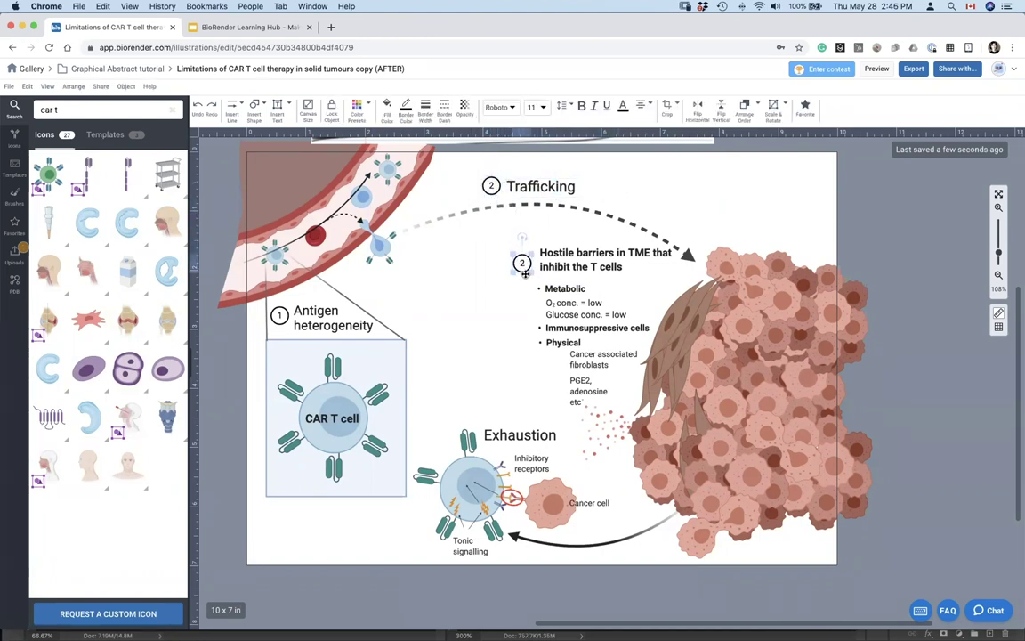
double_click(523, 267)
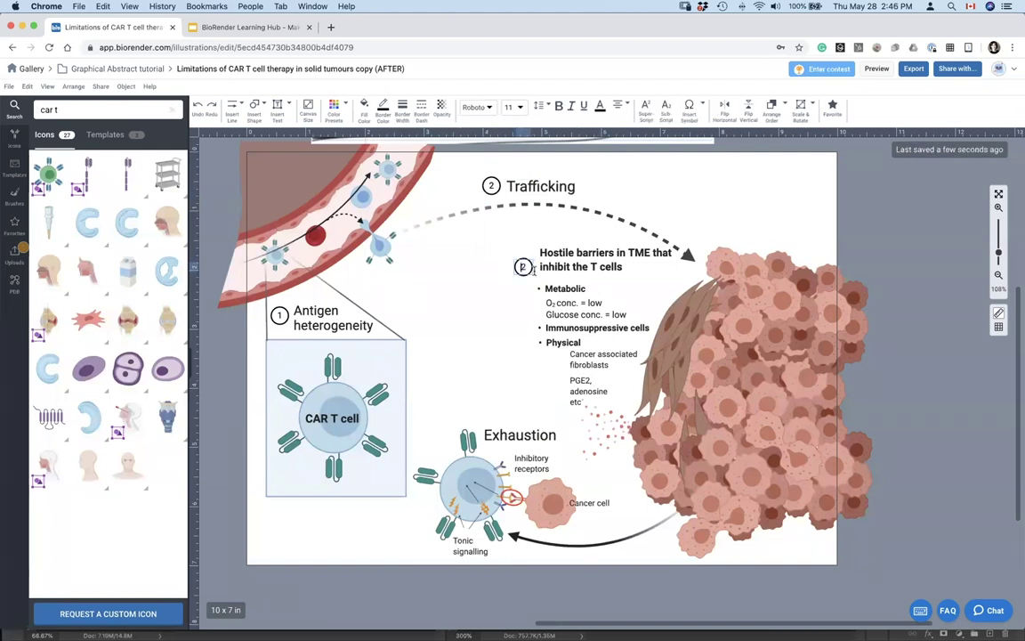
drag(547, 266, 545, 274)
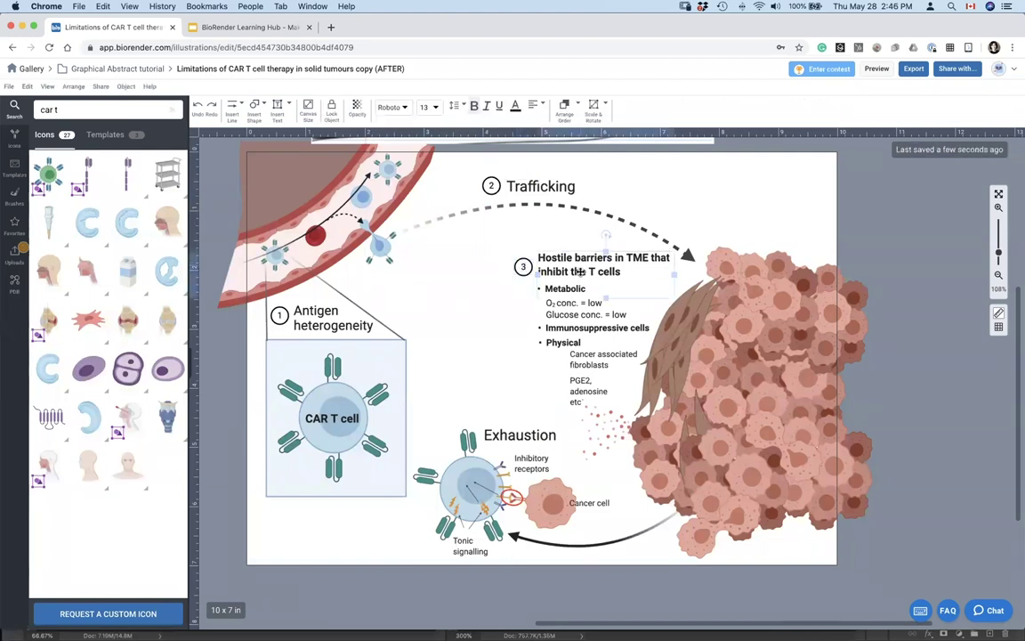
click(461, 235)
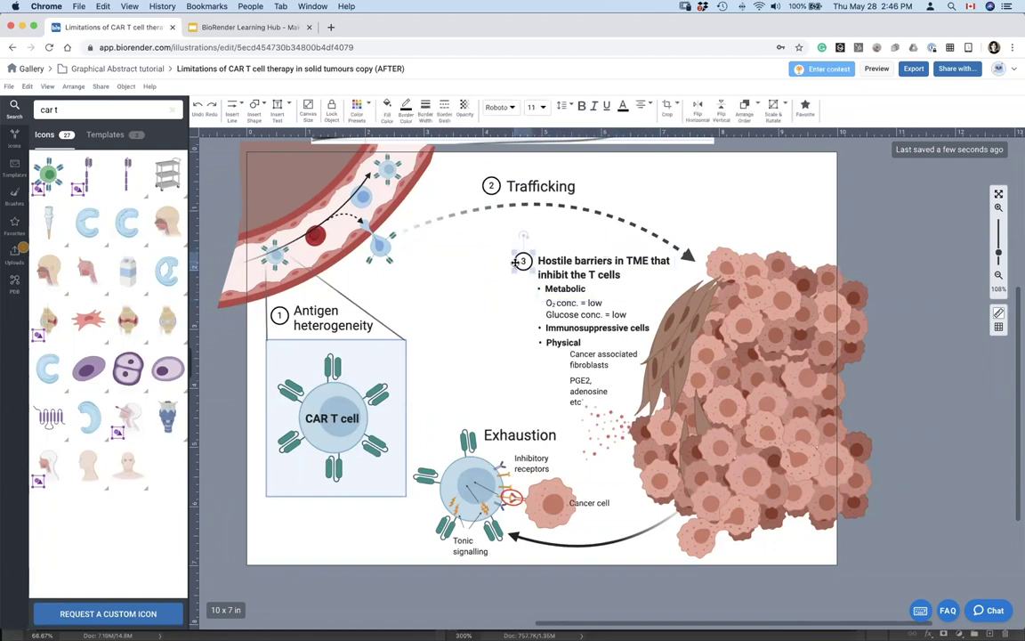
click(577, 330)
drag(519, 260, 522, 266)
click(460, 294)
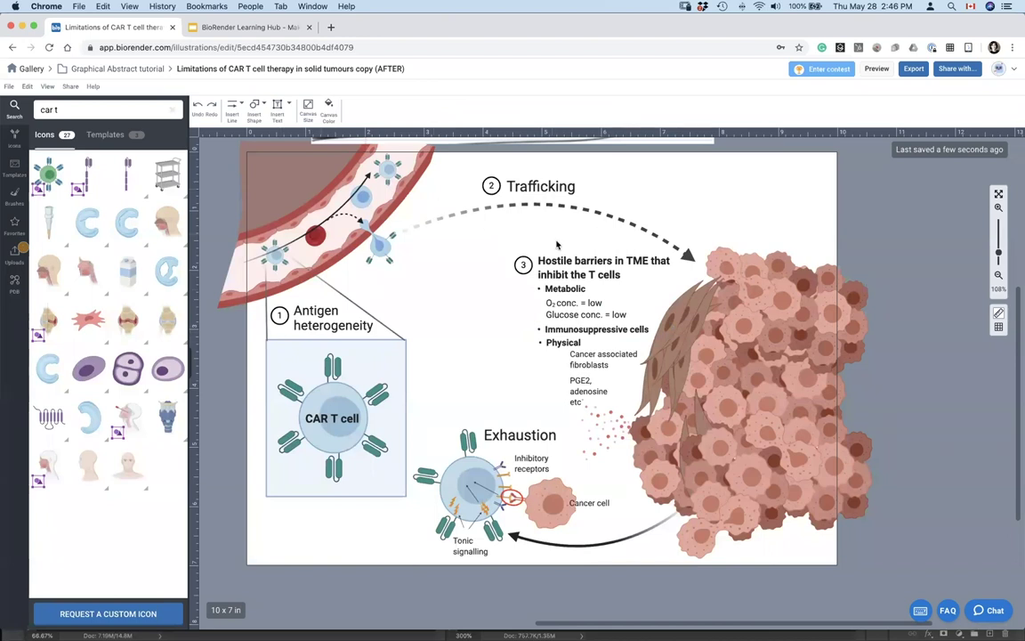
Add a copy of the circled number, renumbered 4, beside the "Exhaustion" label and raise the label above the T cell
drag(524, 271, 482, 413)
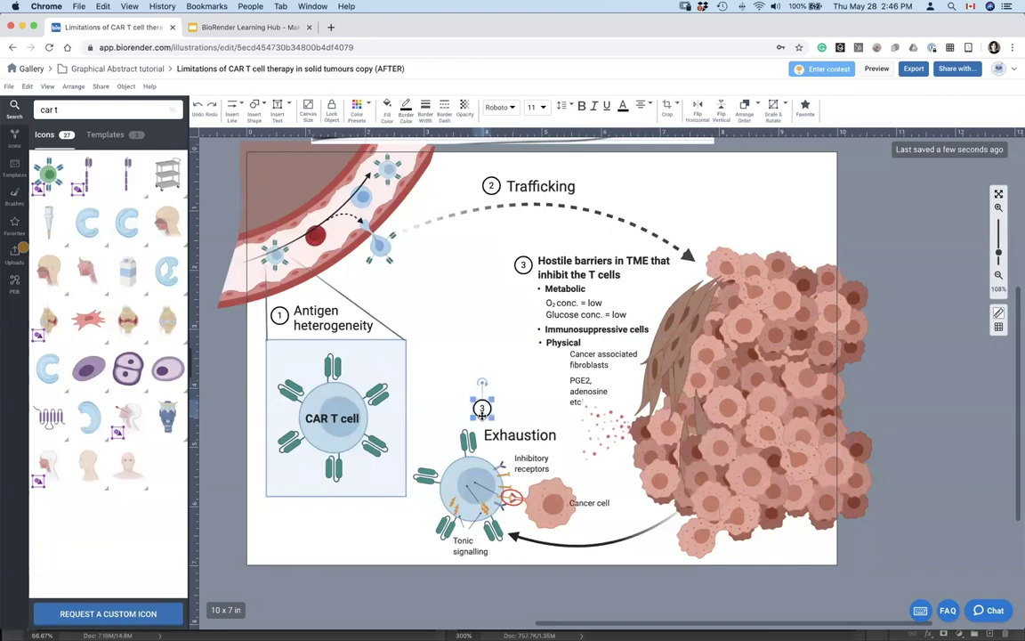
double_click(481, 409)
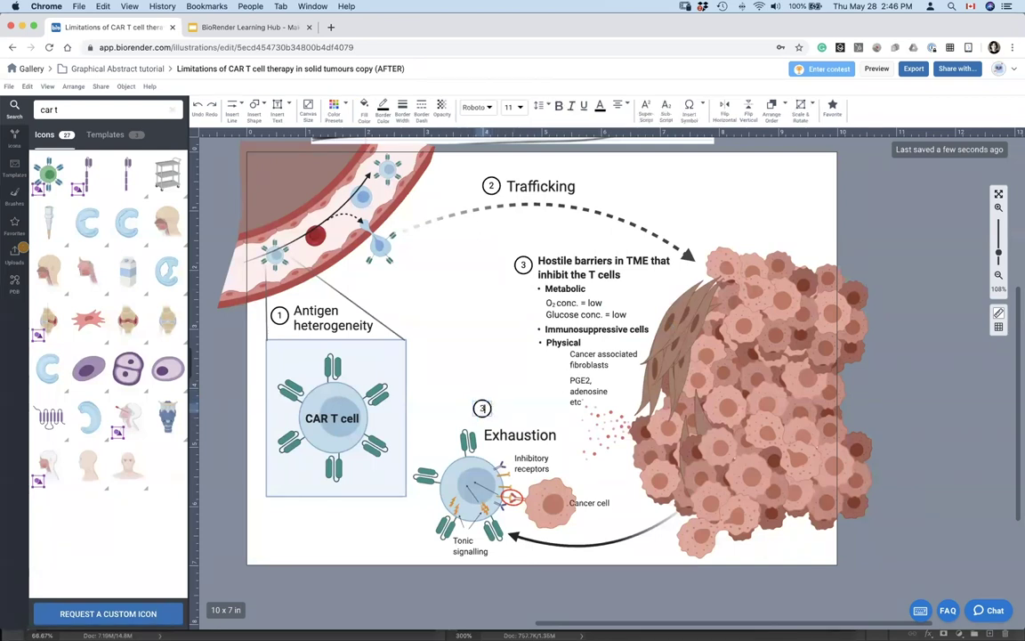
click(526, 416)
drag(483, 413, 499, 426)
click(482, 383)
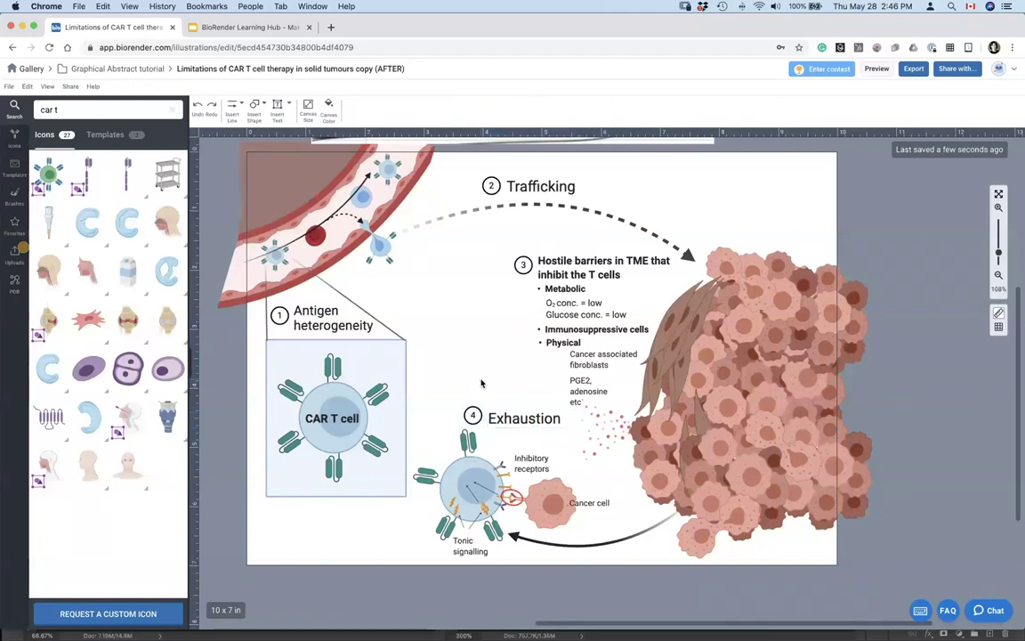
Nudge the exhausted T cell group down-left, move the "Cancer cell" label right, and align the "Exhaustion" label with its circled 4
click(492, 422)
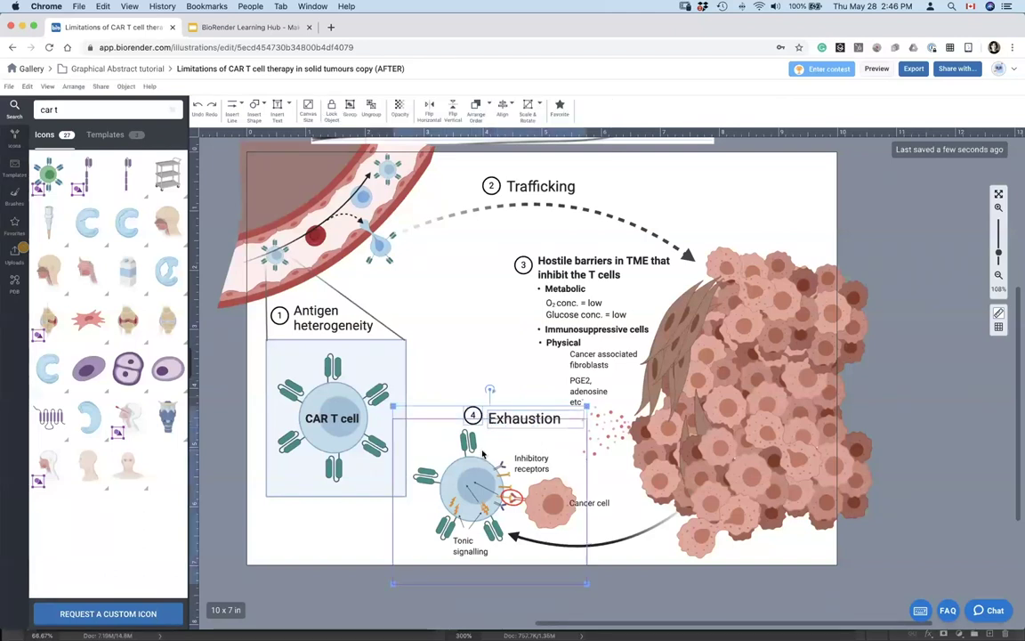
click(450, 509)
drag(464, 491, 461, 494)
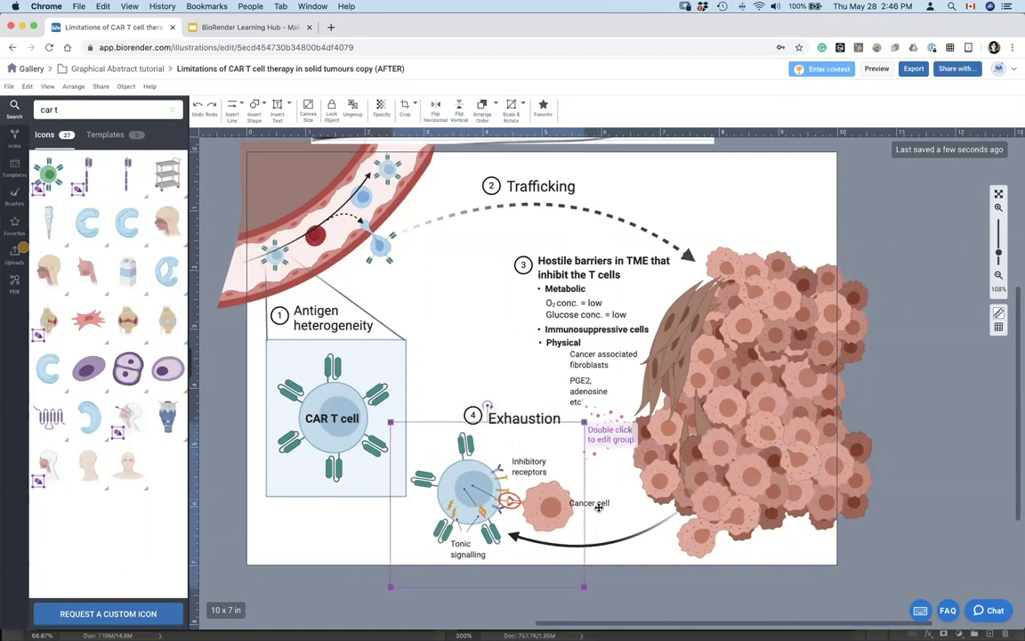
drag(599, 508, 607, 509)
drag(525, 422, 474, 418)
click(509, 417)
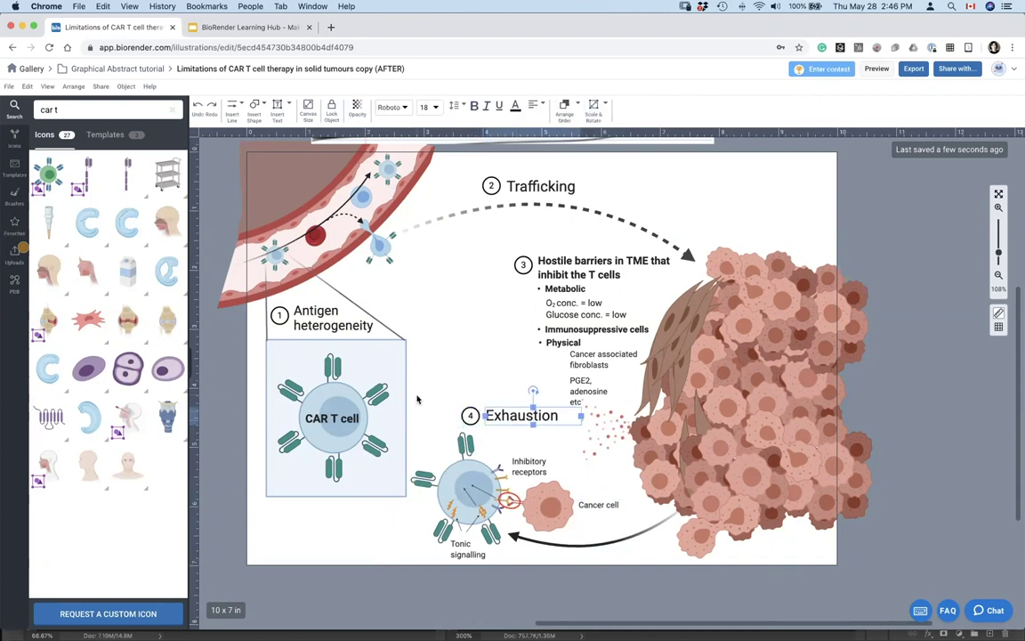
Search the icon library for "t cell" and look through the colour variants of the round T-cell icon
scroll(417, 399, down, 8)
scroll(666, 442, up, 3)
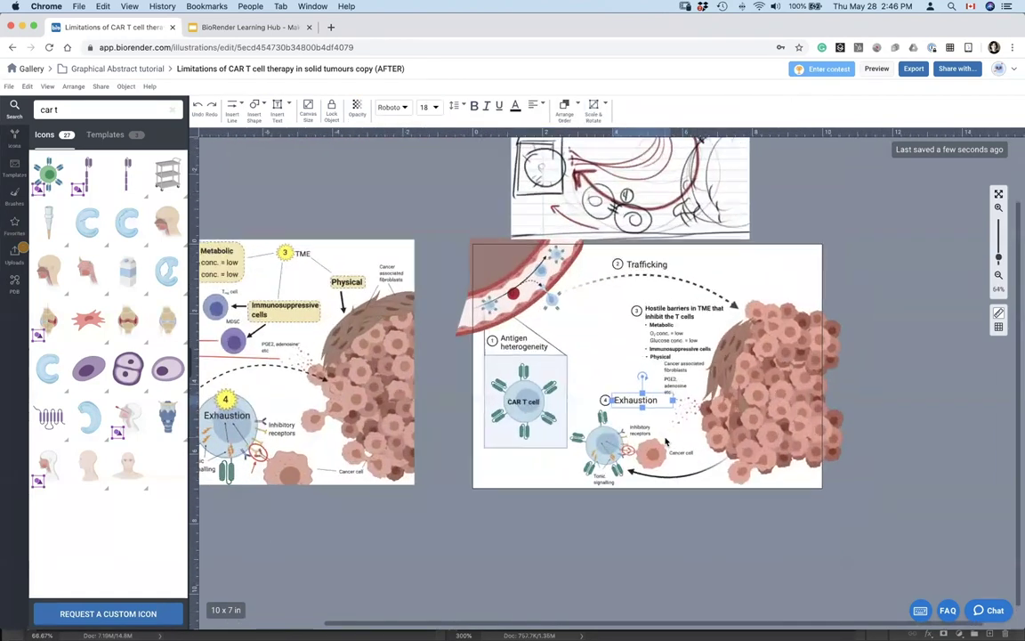
click(484, 539)
scroll(484, 540, left, 4)
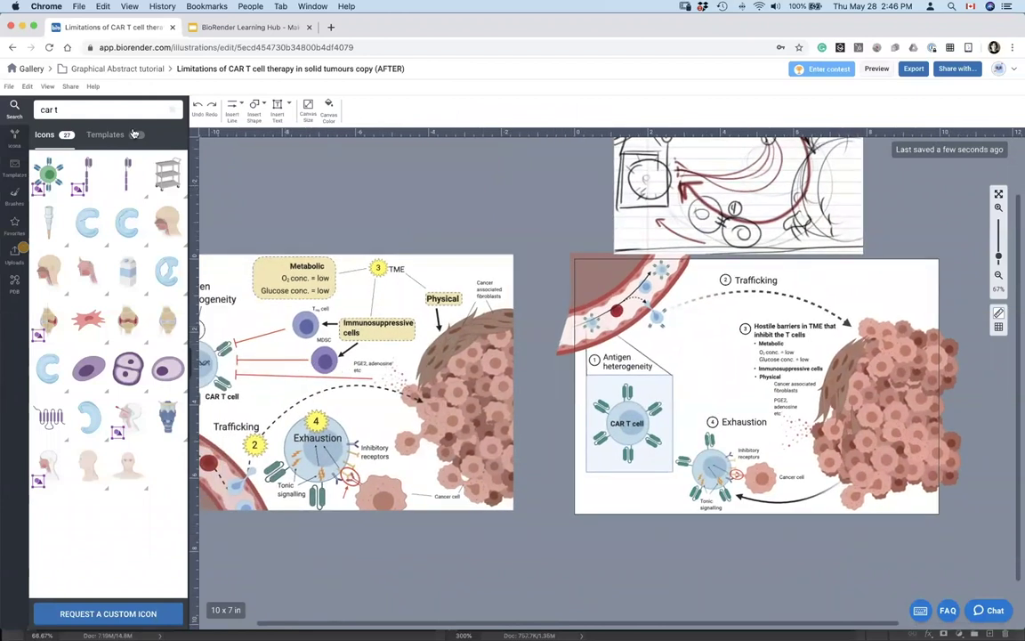
key(BackSpace)
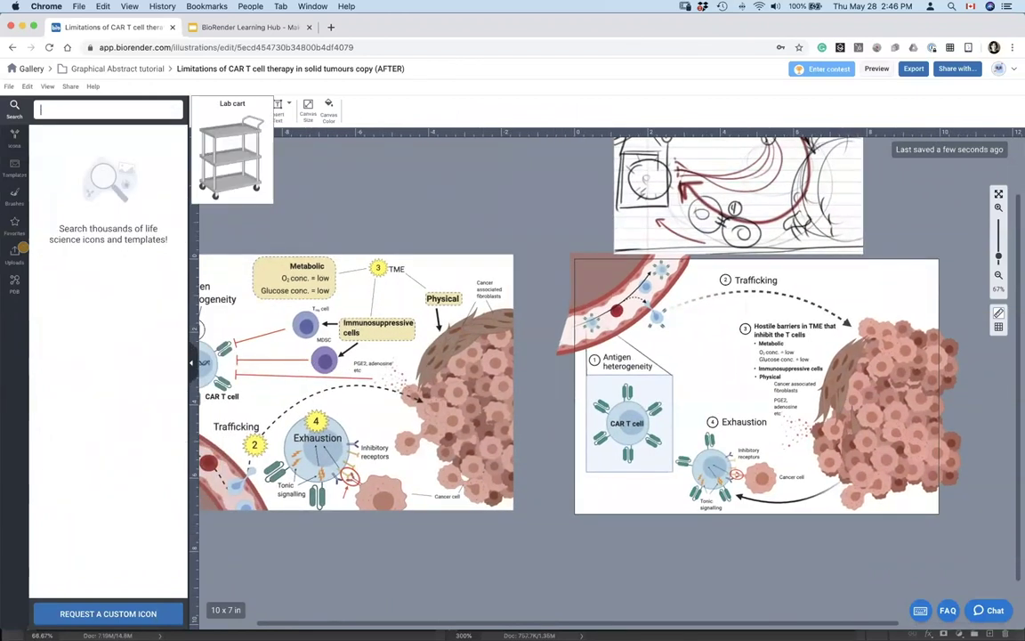
text(t cell)
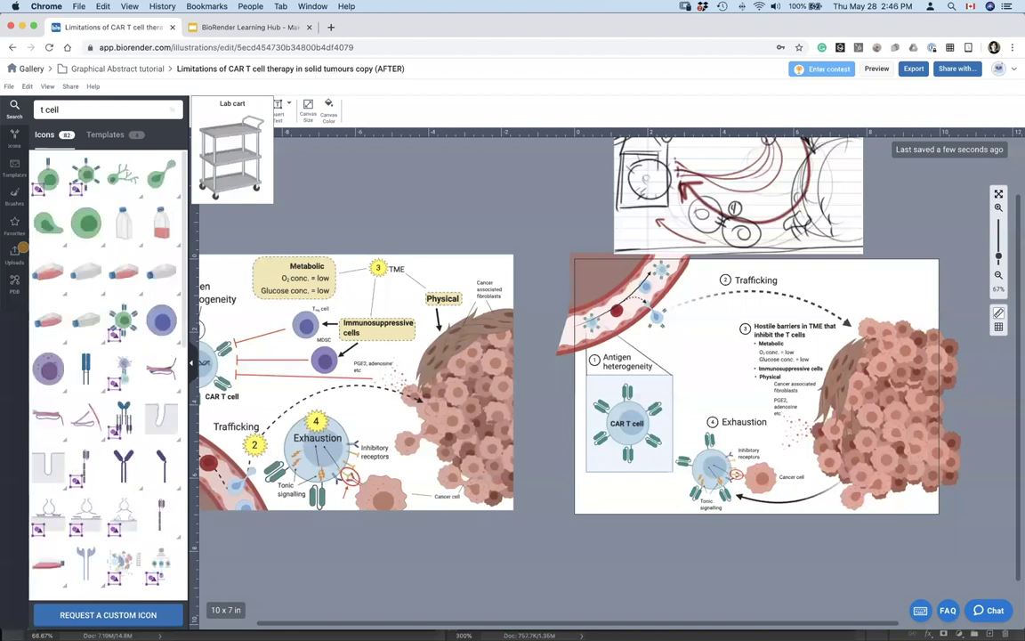
click(96, 231)
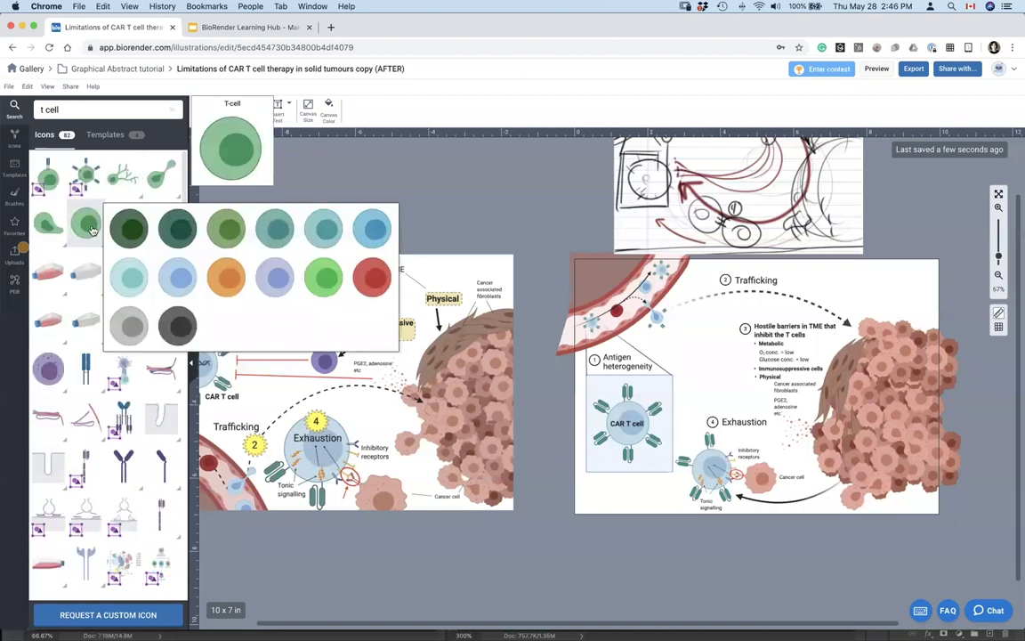
scroll(274, 445, up, 2)
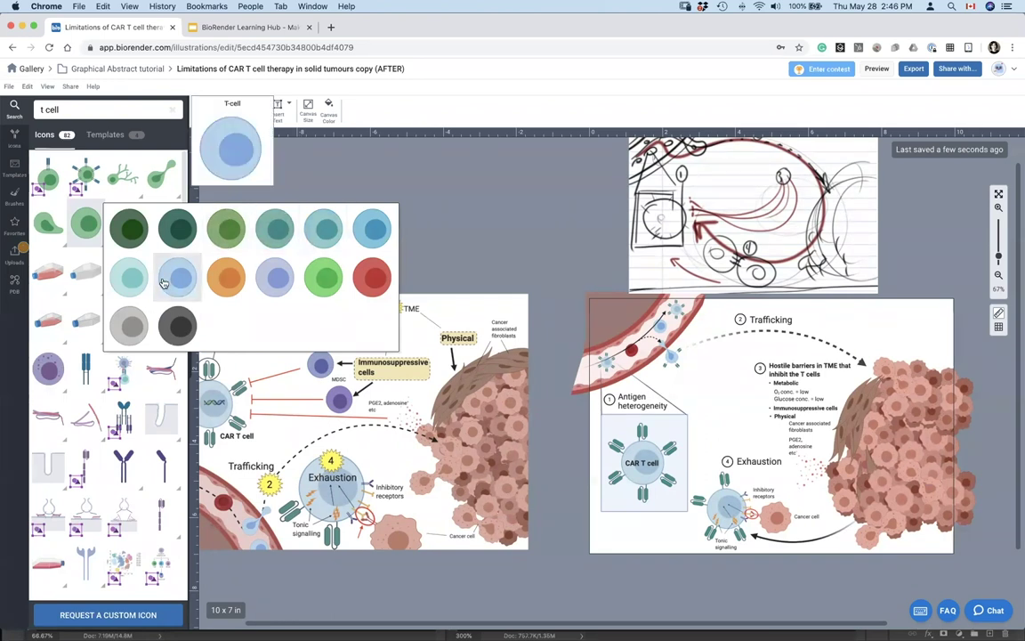
Search the icon library for "cell" instead
click(10, 114)
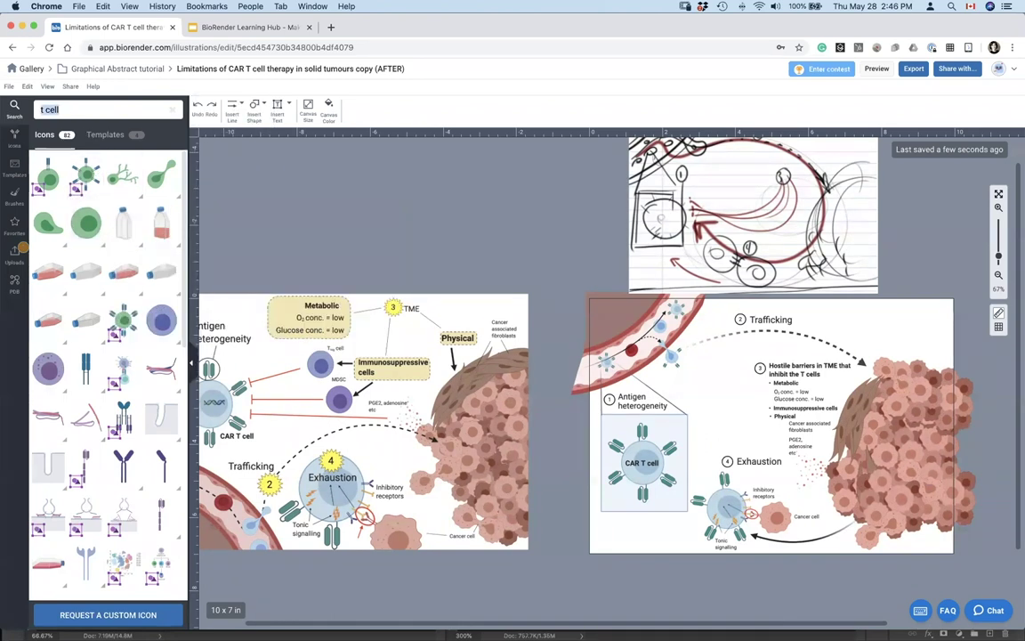
click(9, 111)
text(cel)
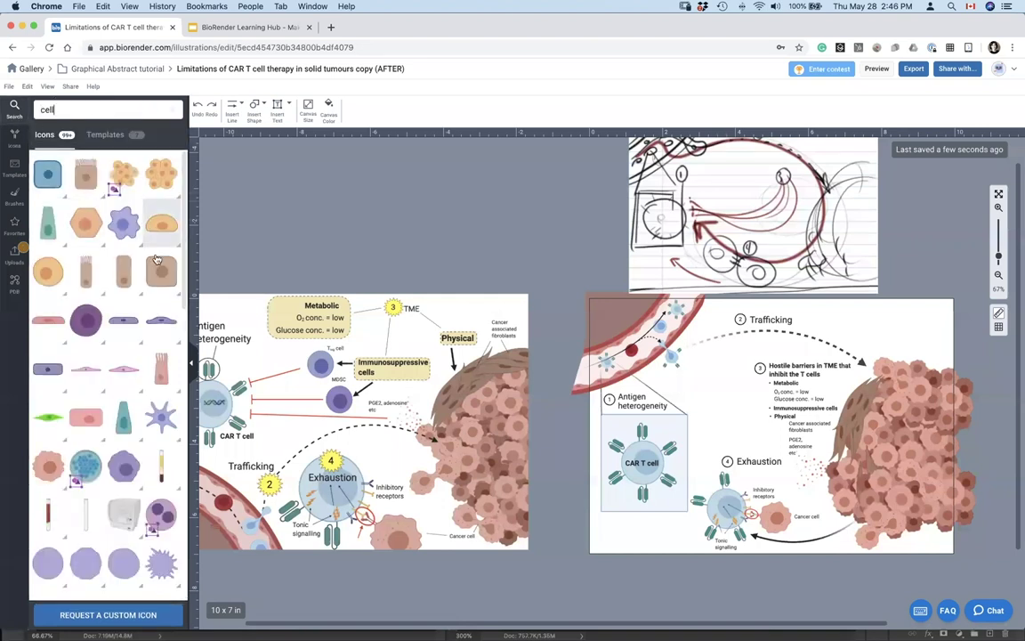
Add a light blue variant of the spheroidal cell icon to the empty area above the original figure
click(62, 285)
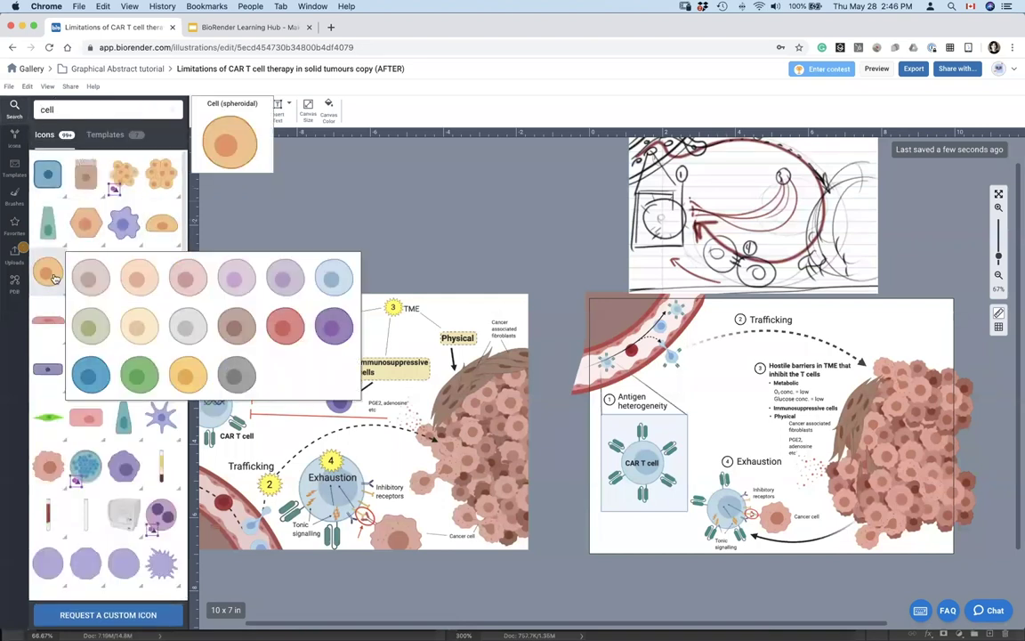
drag(333, 279, 450, 260)
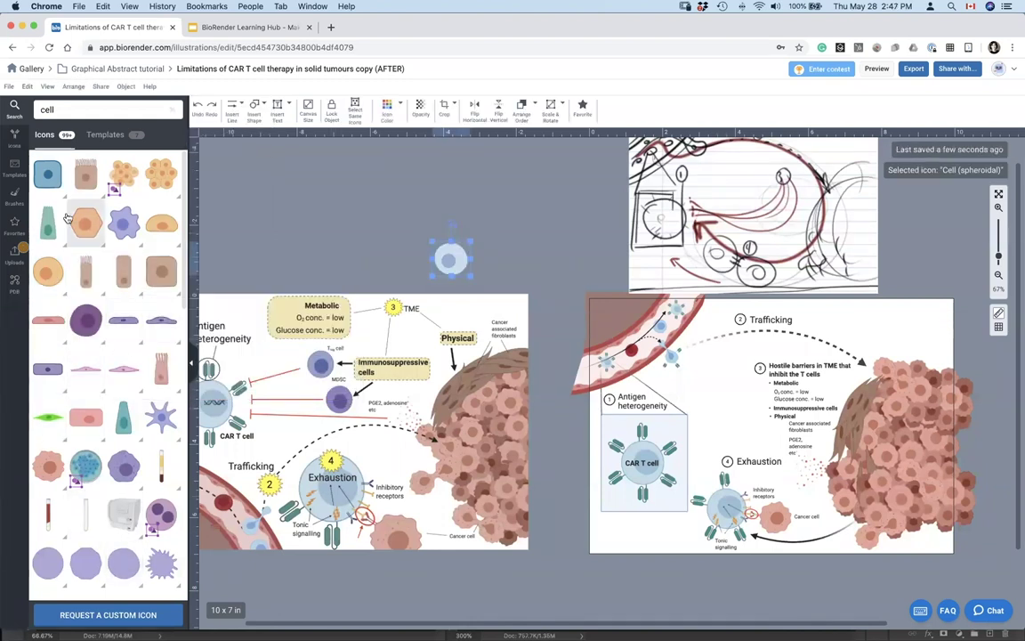
Search the icon library for "lymphocyte" and add a blue and a purple lymphocyte icon above the original figure
click(9, 100)
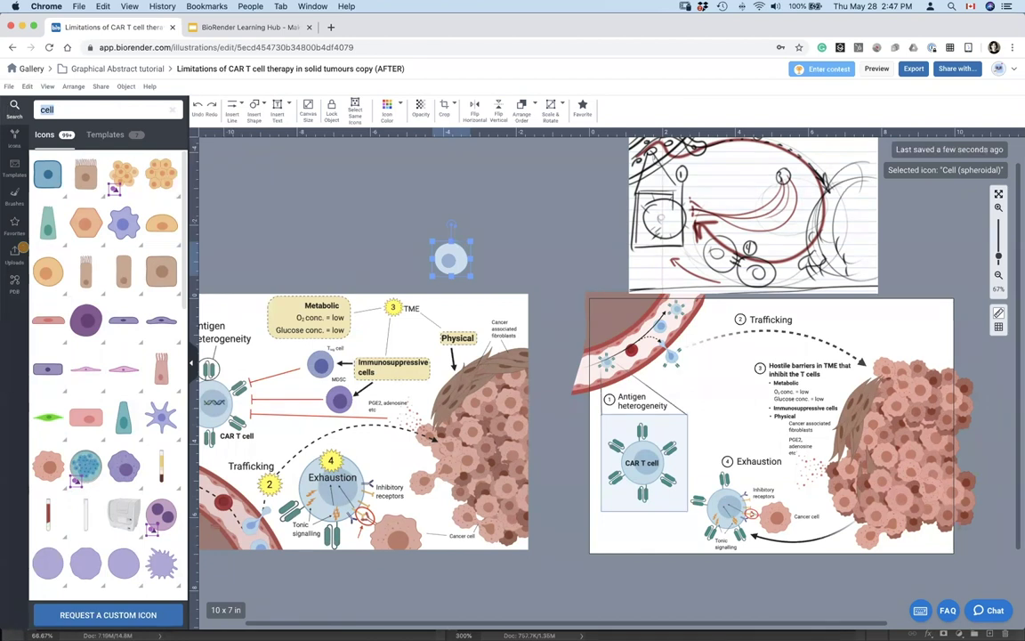
text(lymphocyte)
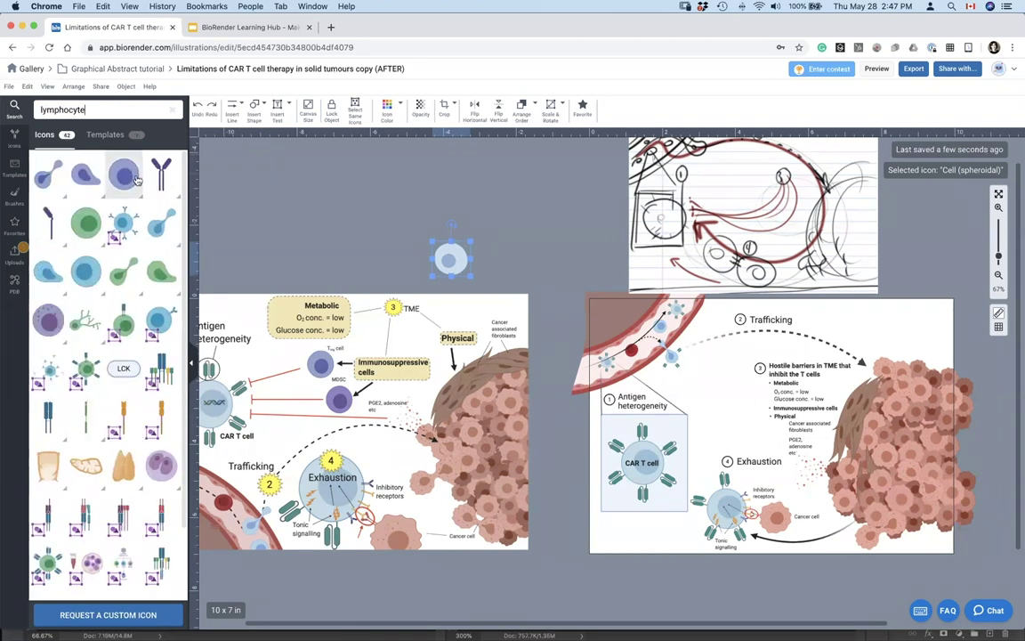
mouse_move(140, 180)
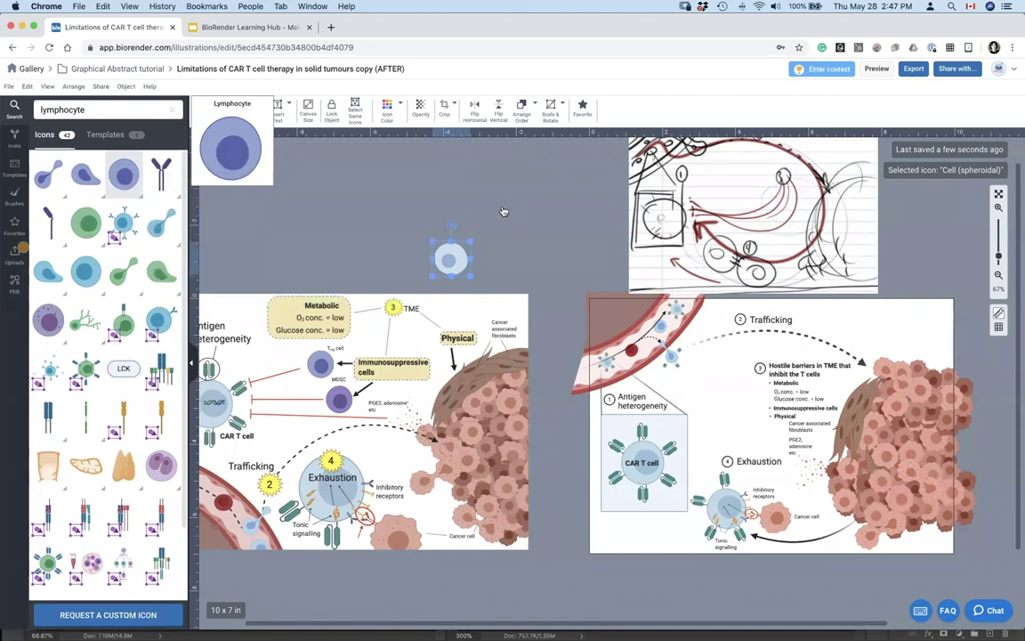
drag(145, 184, 503, 210)
mouse_move(131, 182)
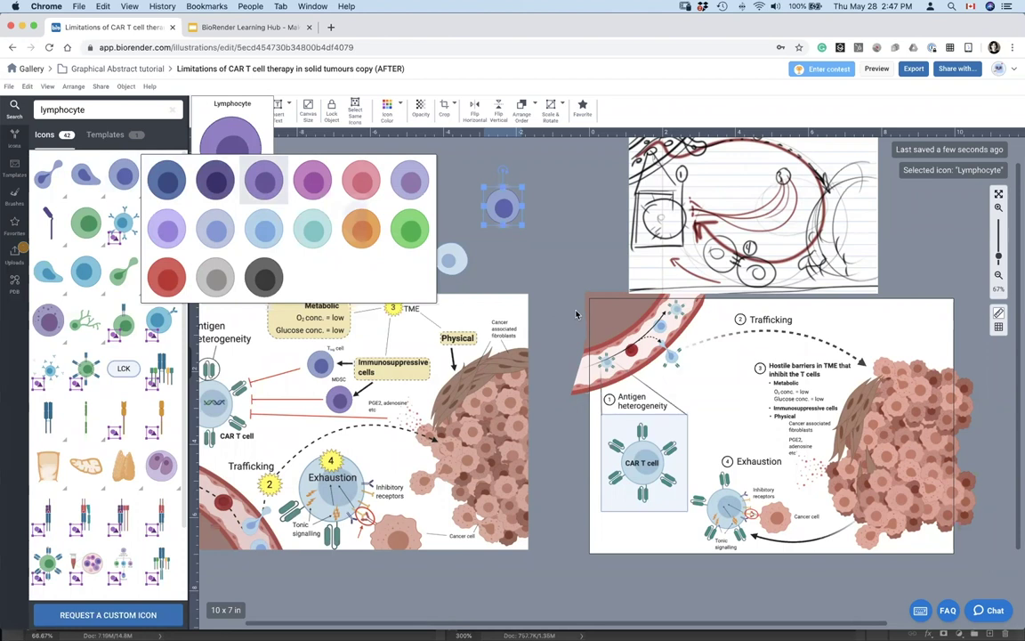
Move the blue and purple lymphocytes into the rebuilt figure, stacked beside the "Immunosuppressive cells" bullet under "Hostile barriers in TME"
drag(514, 278, 751, 436)
drag(514, 218, 754, 402)
shift+click(738, 419)
click(716, 382)
Choose an inhibitor line style for a new line in the rebuilt figure
scroll(717, 382, right, 3)
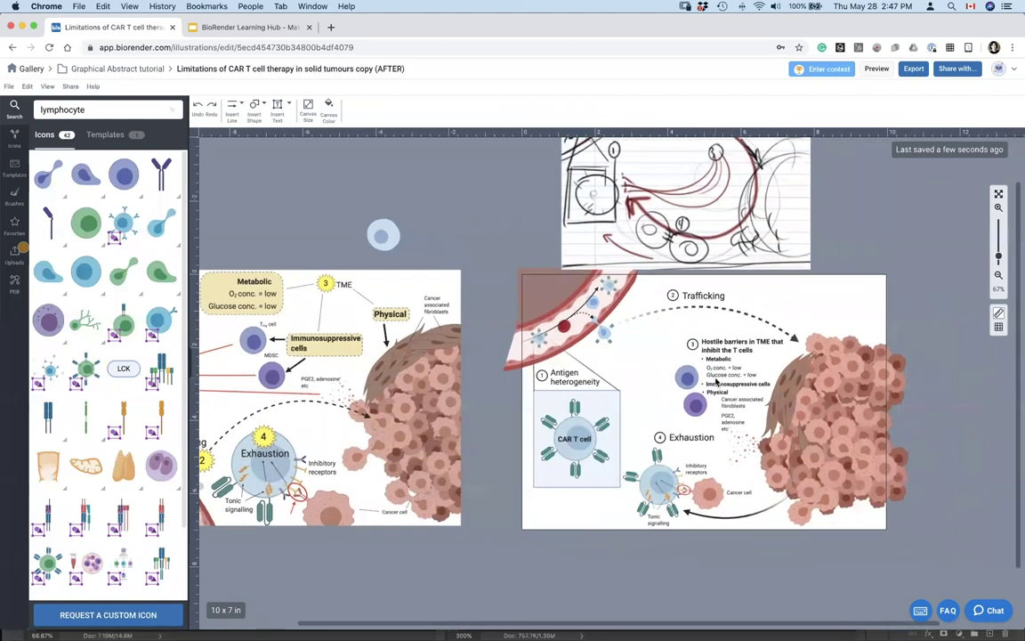
scroll(716, 381, right, 2)
scroll(717, 381, down, 1)
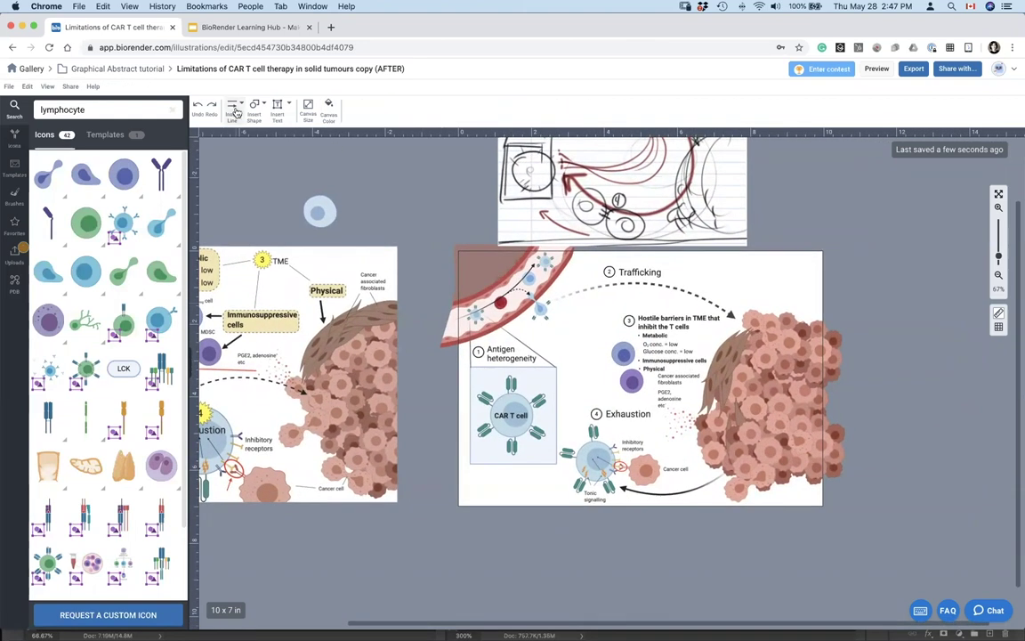
click(236, 113)
mouse_move(256, 168)
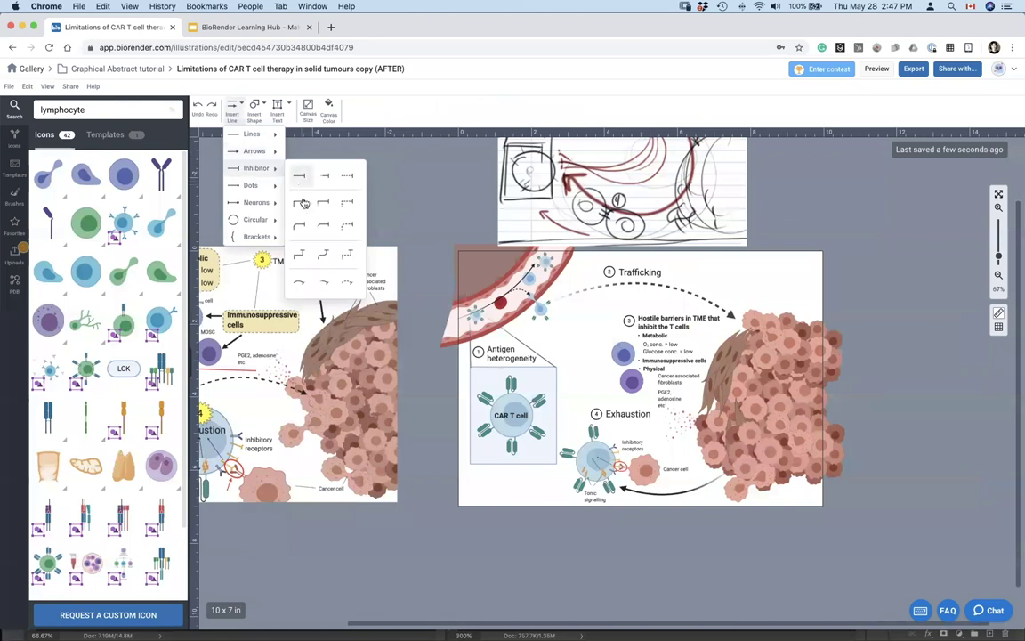